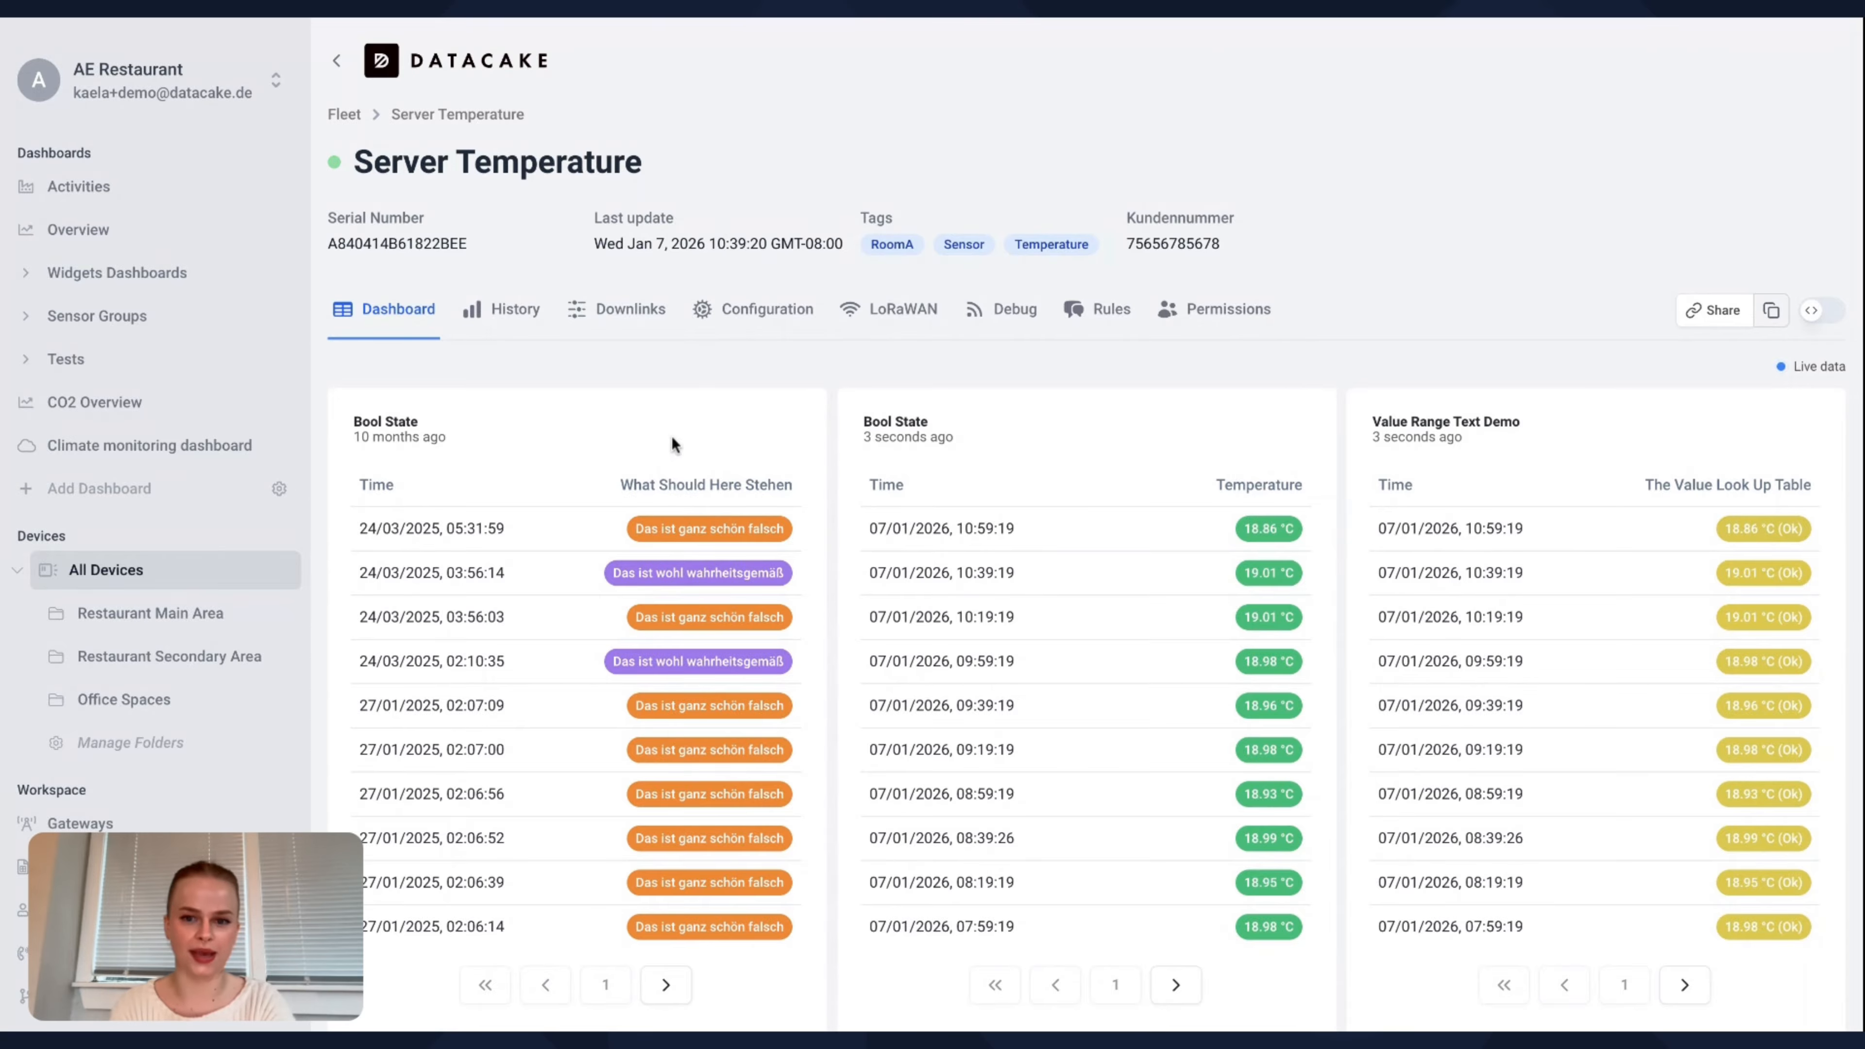
- Open the Server Temperature device from the device list, enable editing of its dashboard and add a Heatmap widget
{"action": "left_click", "coordinate": [142, 578]}
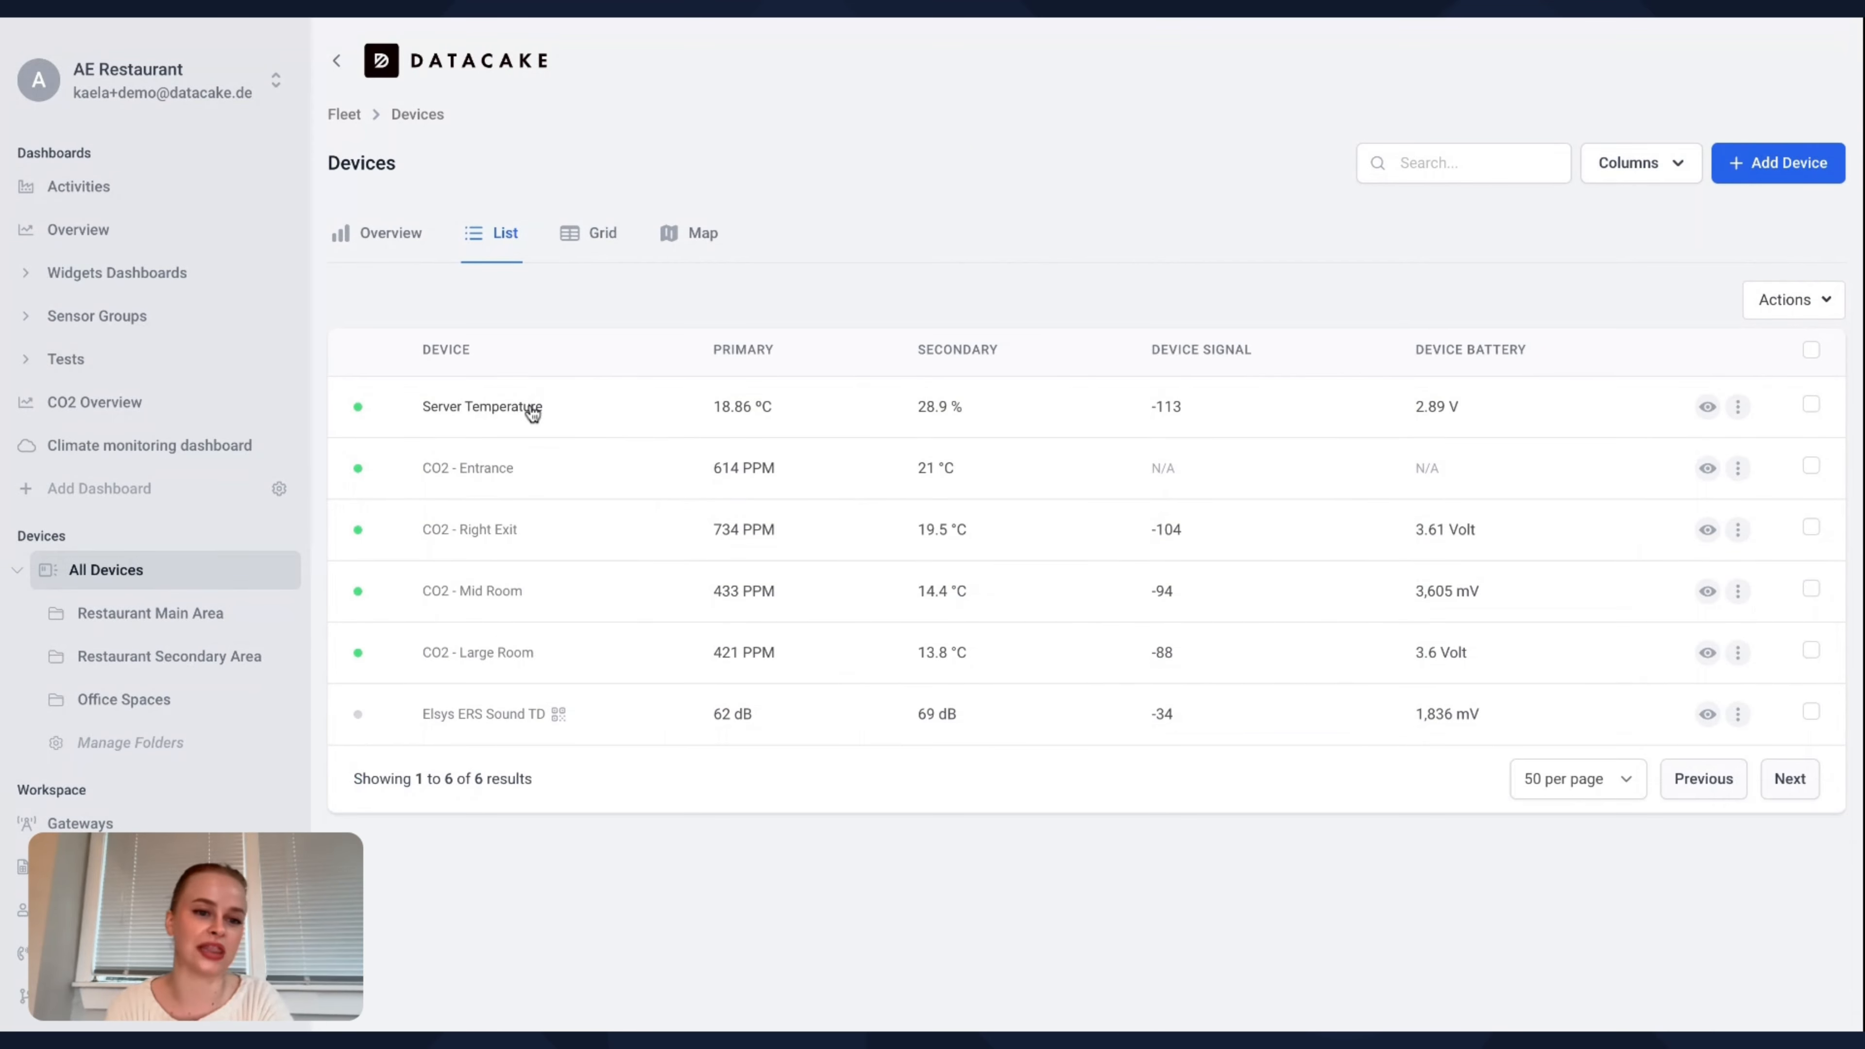
{"action": "left_click", "coordinate": [507, 410]}
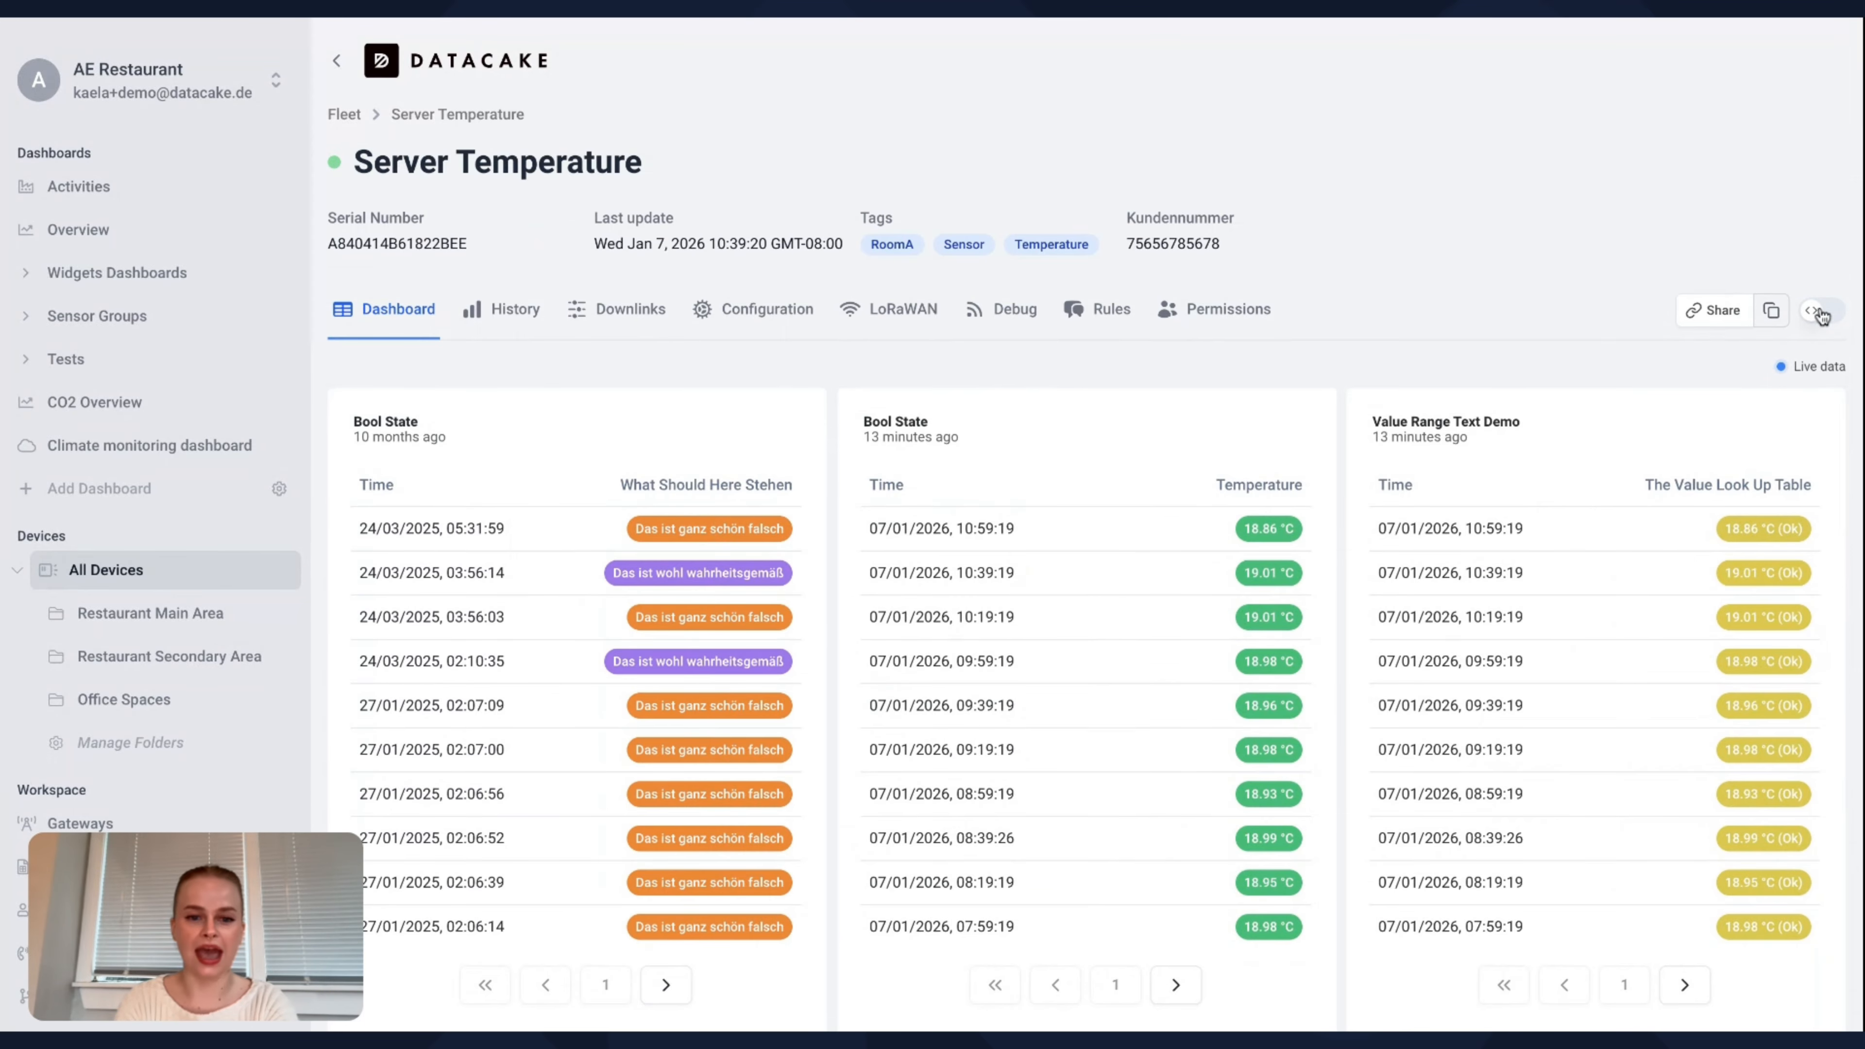
{"action": "left_click", "coordinate": [1819, 314]}
{"action": "left_click", "coordinate": [1713, 310]}
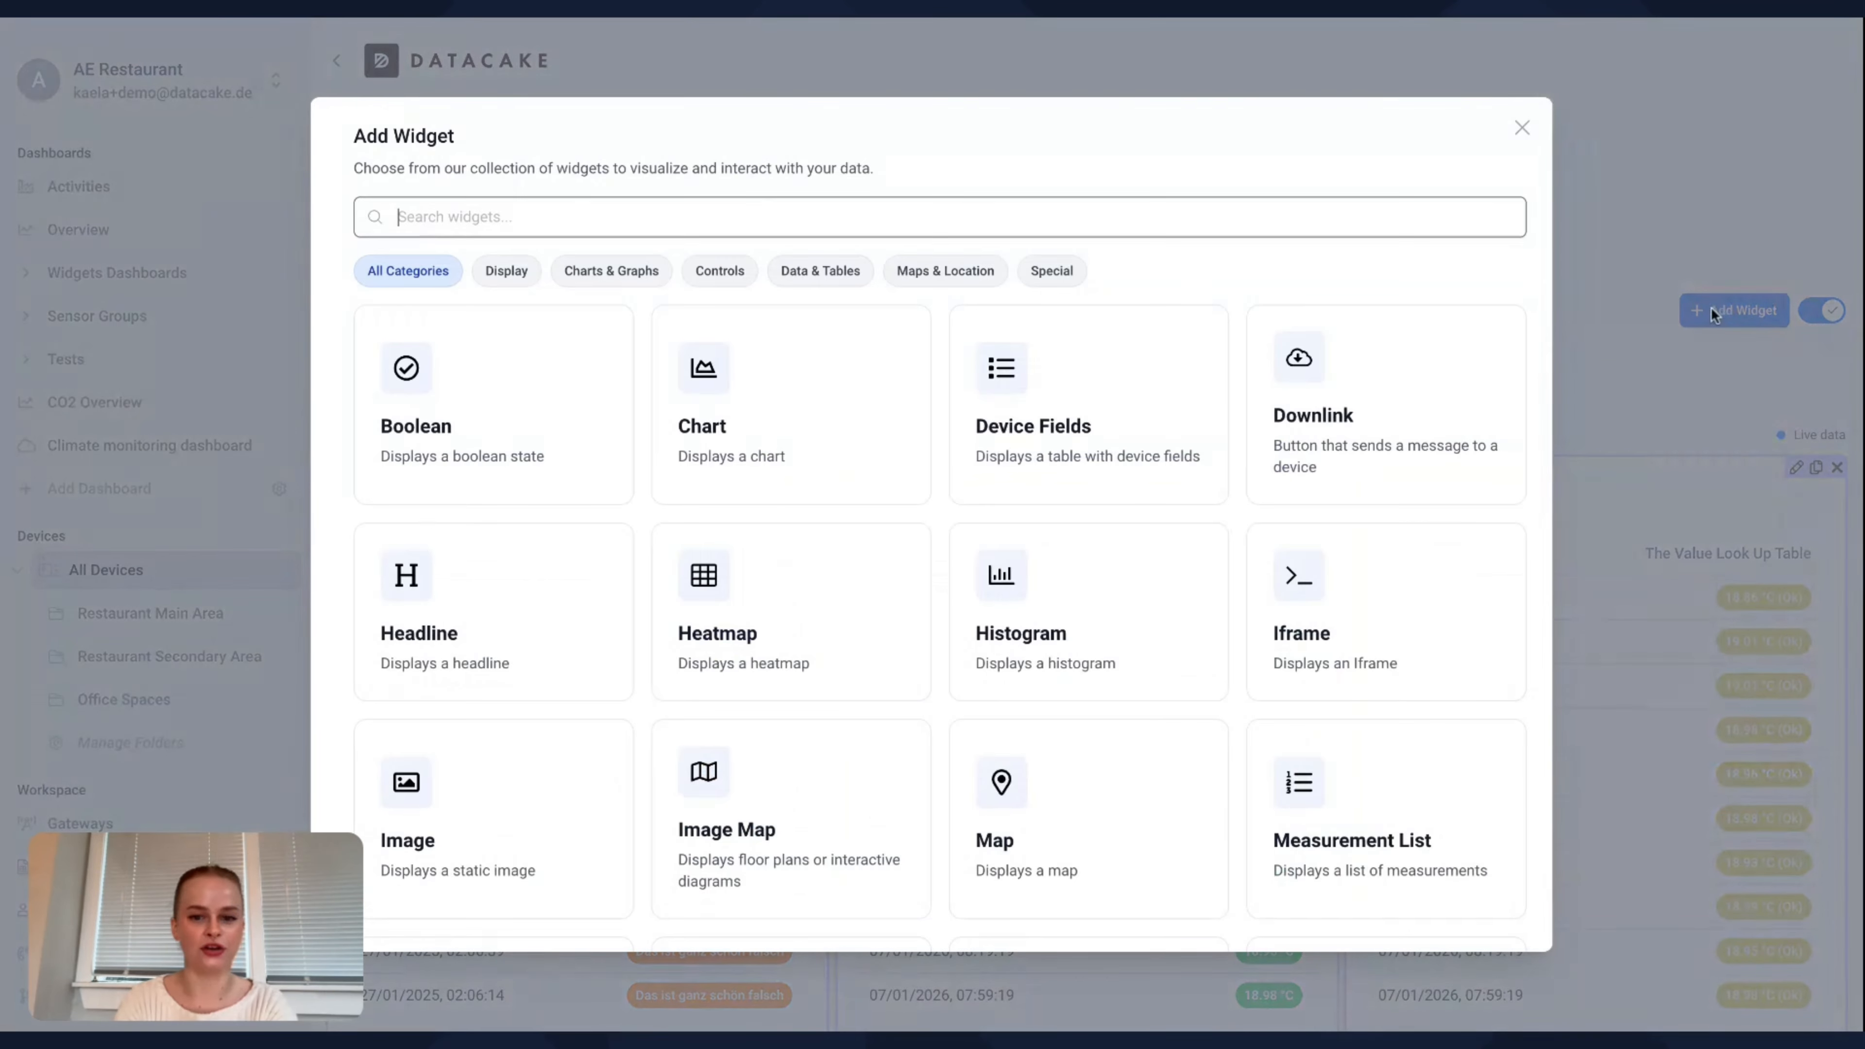
{"action": "left_click", "coordinate": [756, 643]}
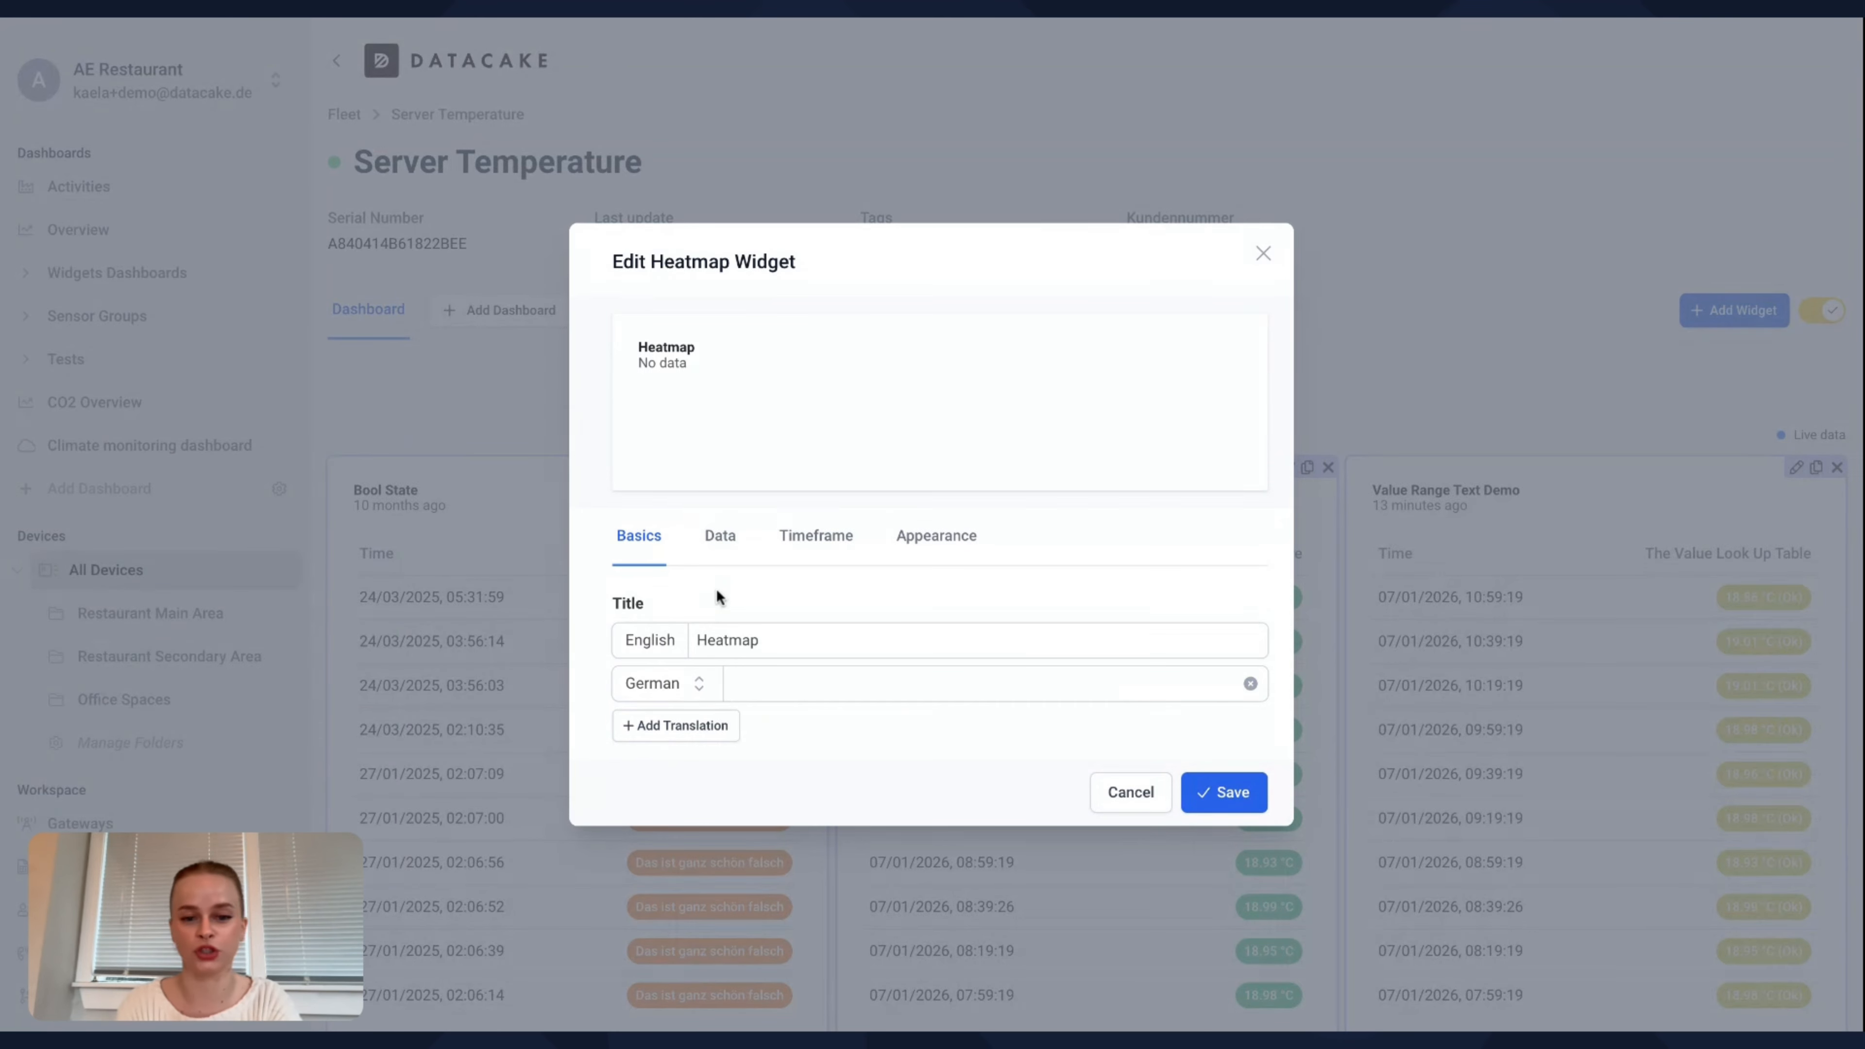
- Add the Temperature field to the heatmap's data, try Change values, and set it to show Absolute values
{"action": "left_click", "coordinate": [720, 536]}
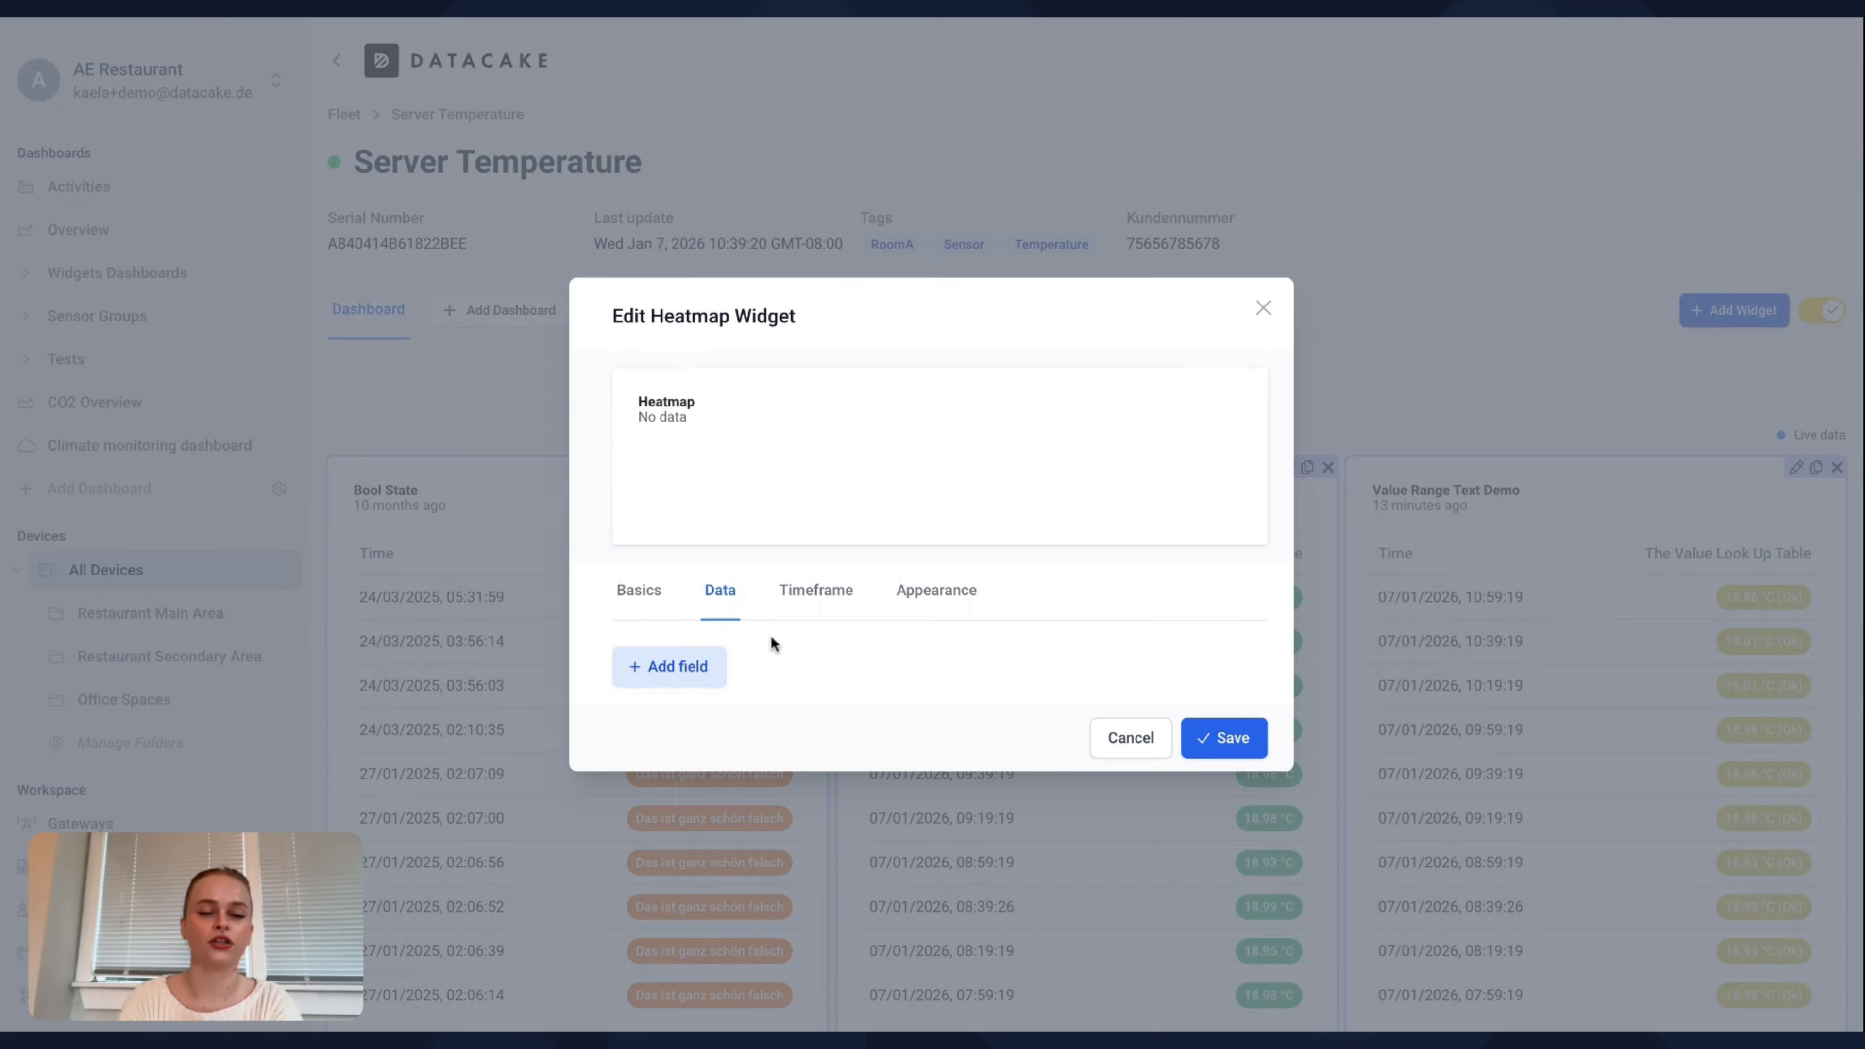
{"action": "left_click", "coordinate": [697, 668]}
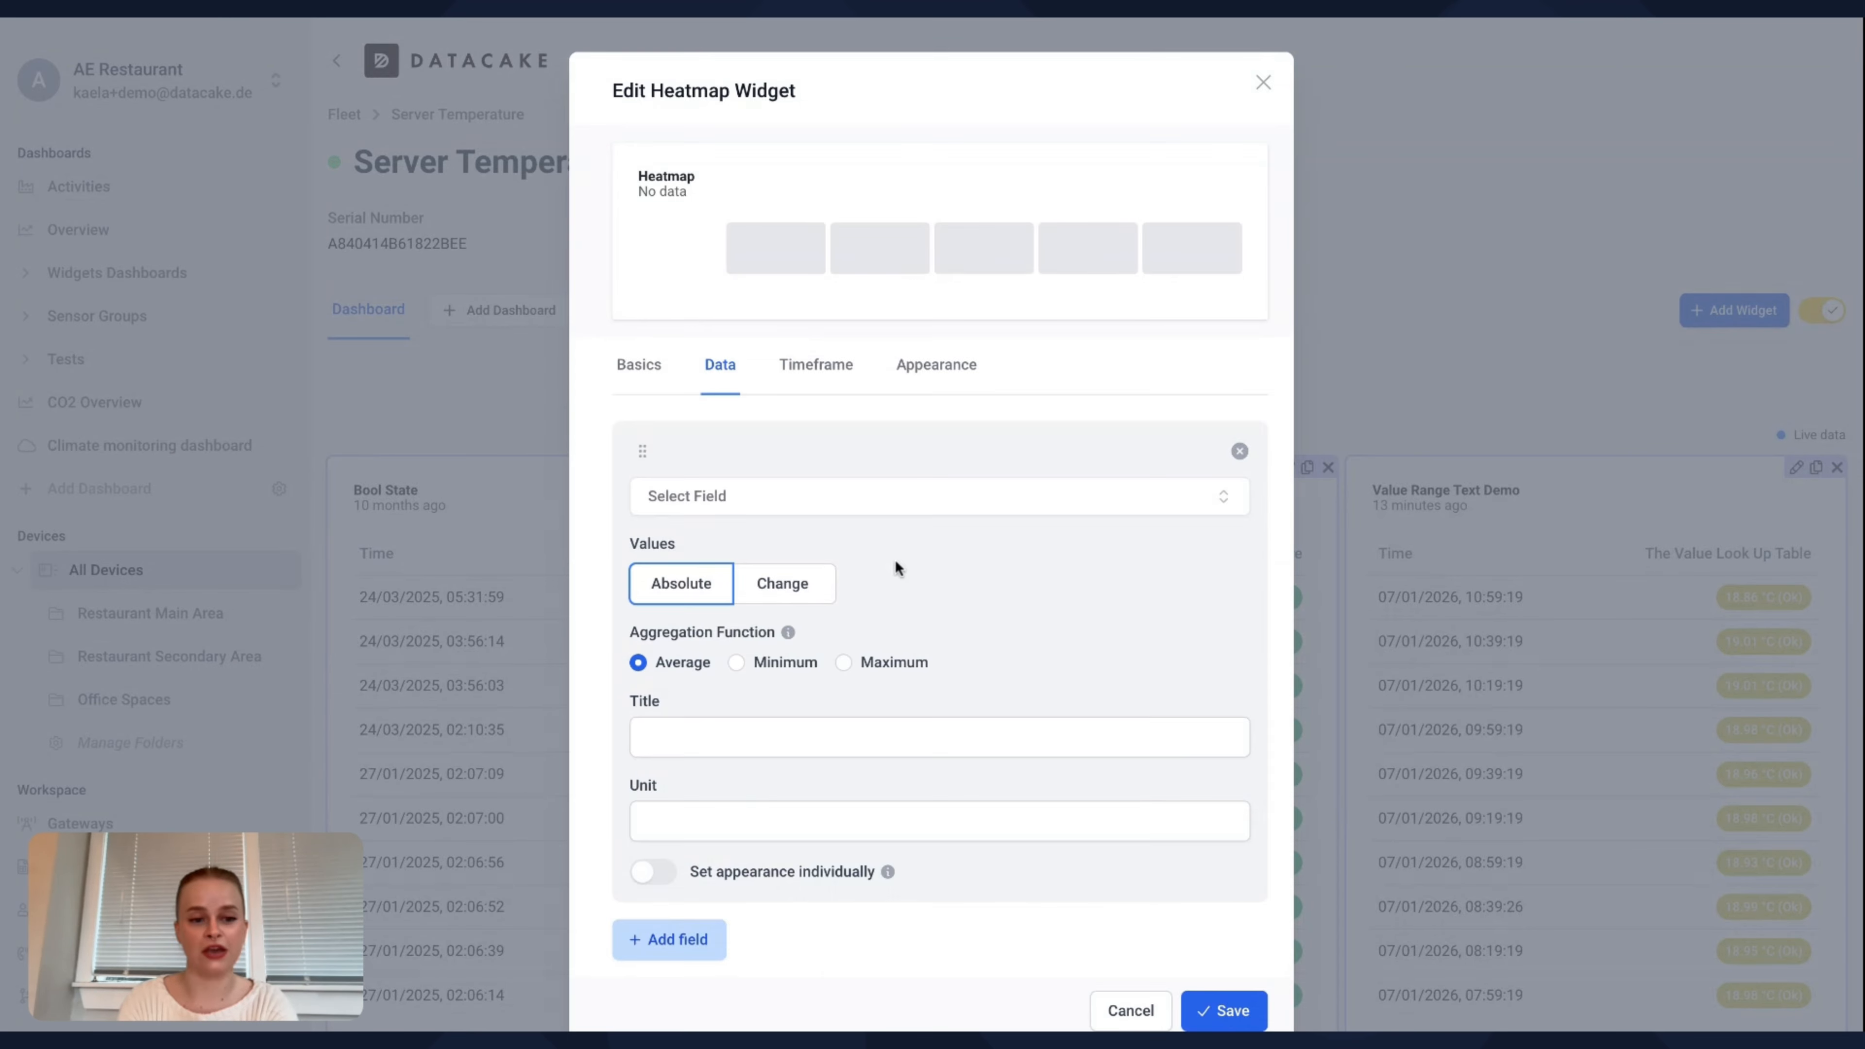
{"action": "left_click", "coordinate": [897, 493]}
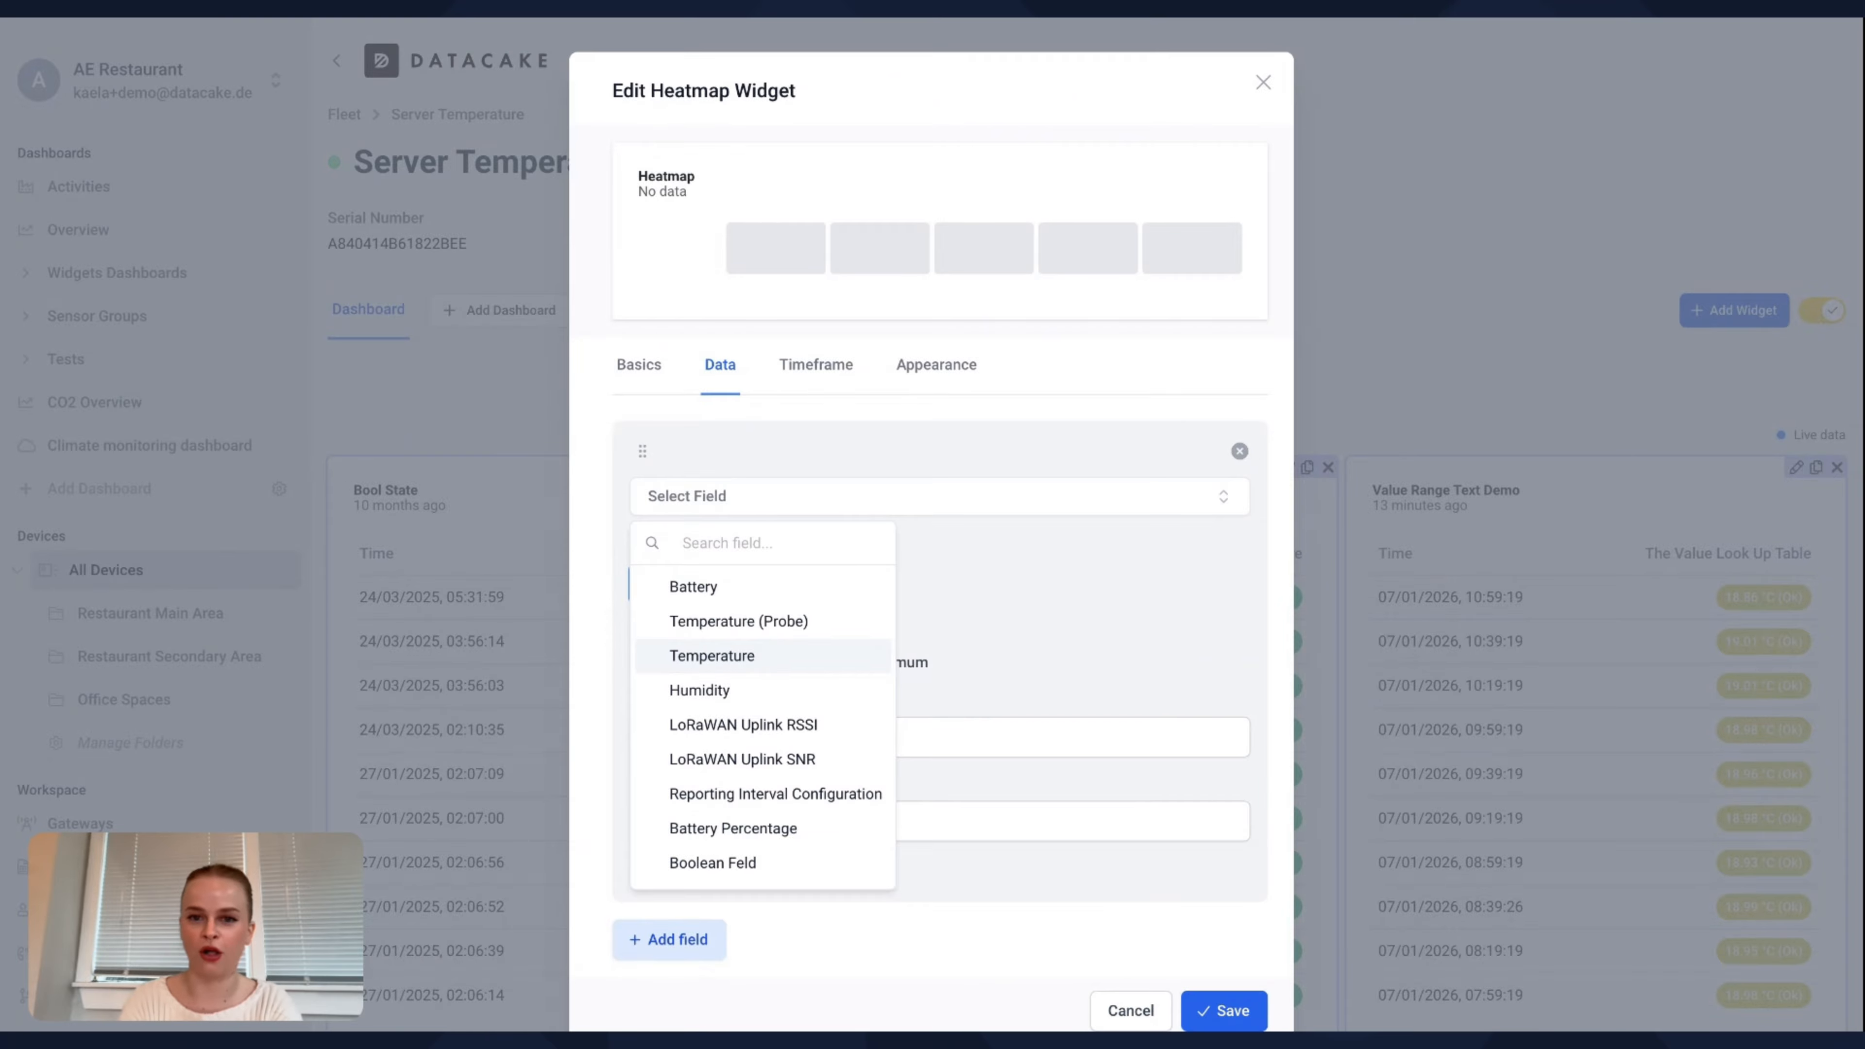
{"action": "left_click", "coordinate": [712, 655]}
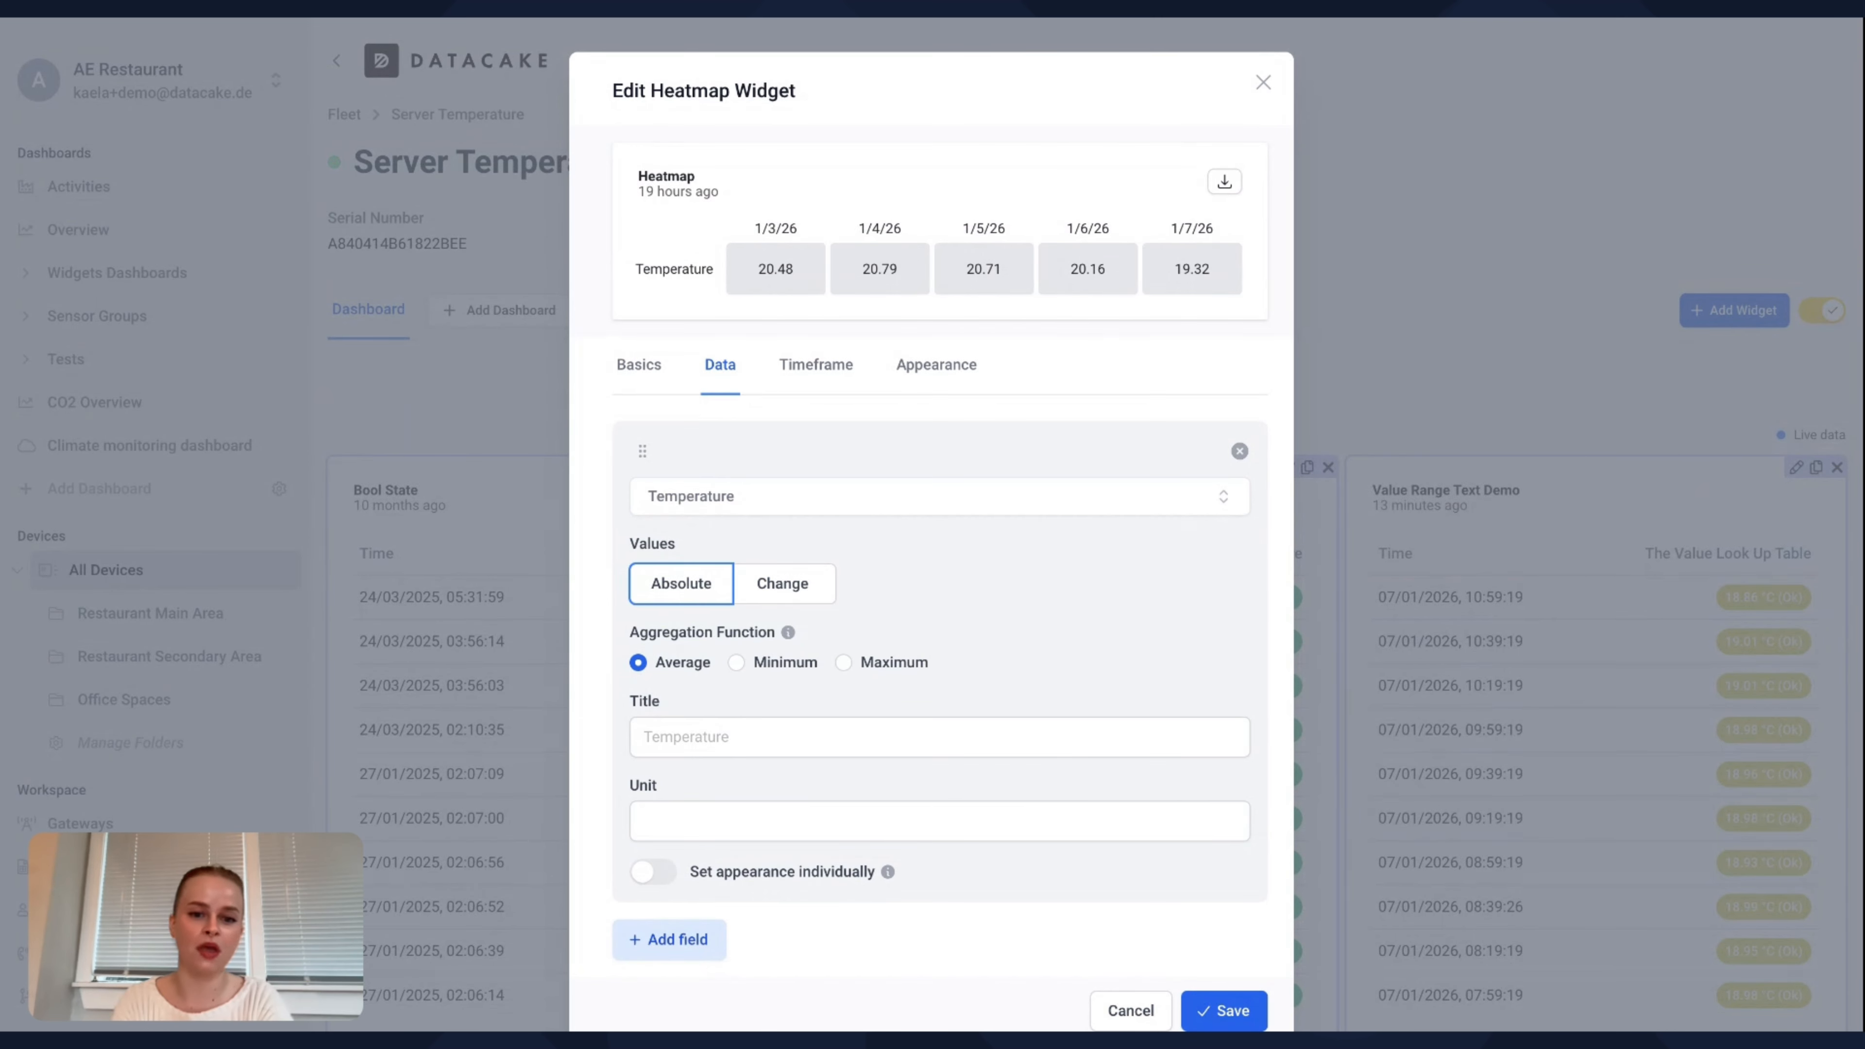
{"action": "left_click", "coordinate": [785, 585]}
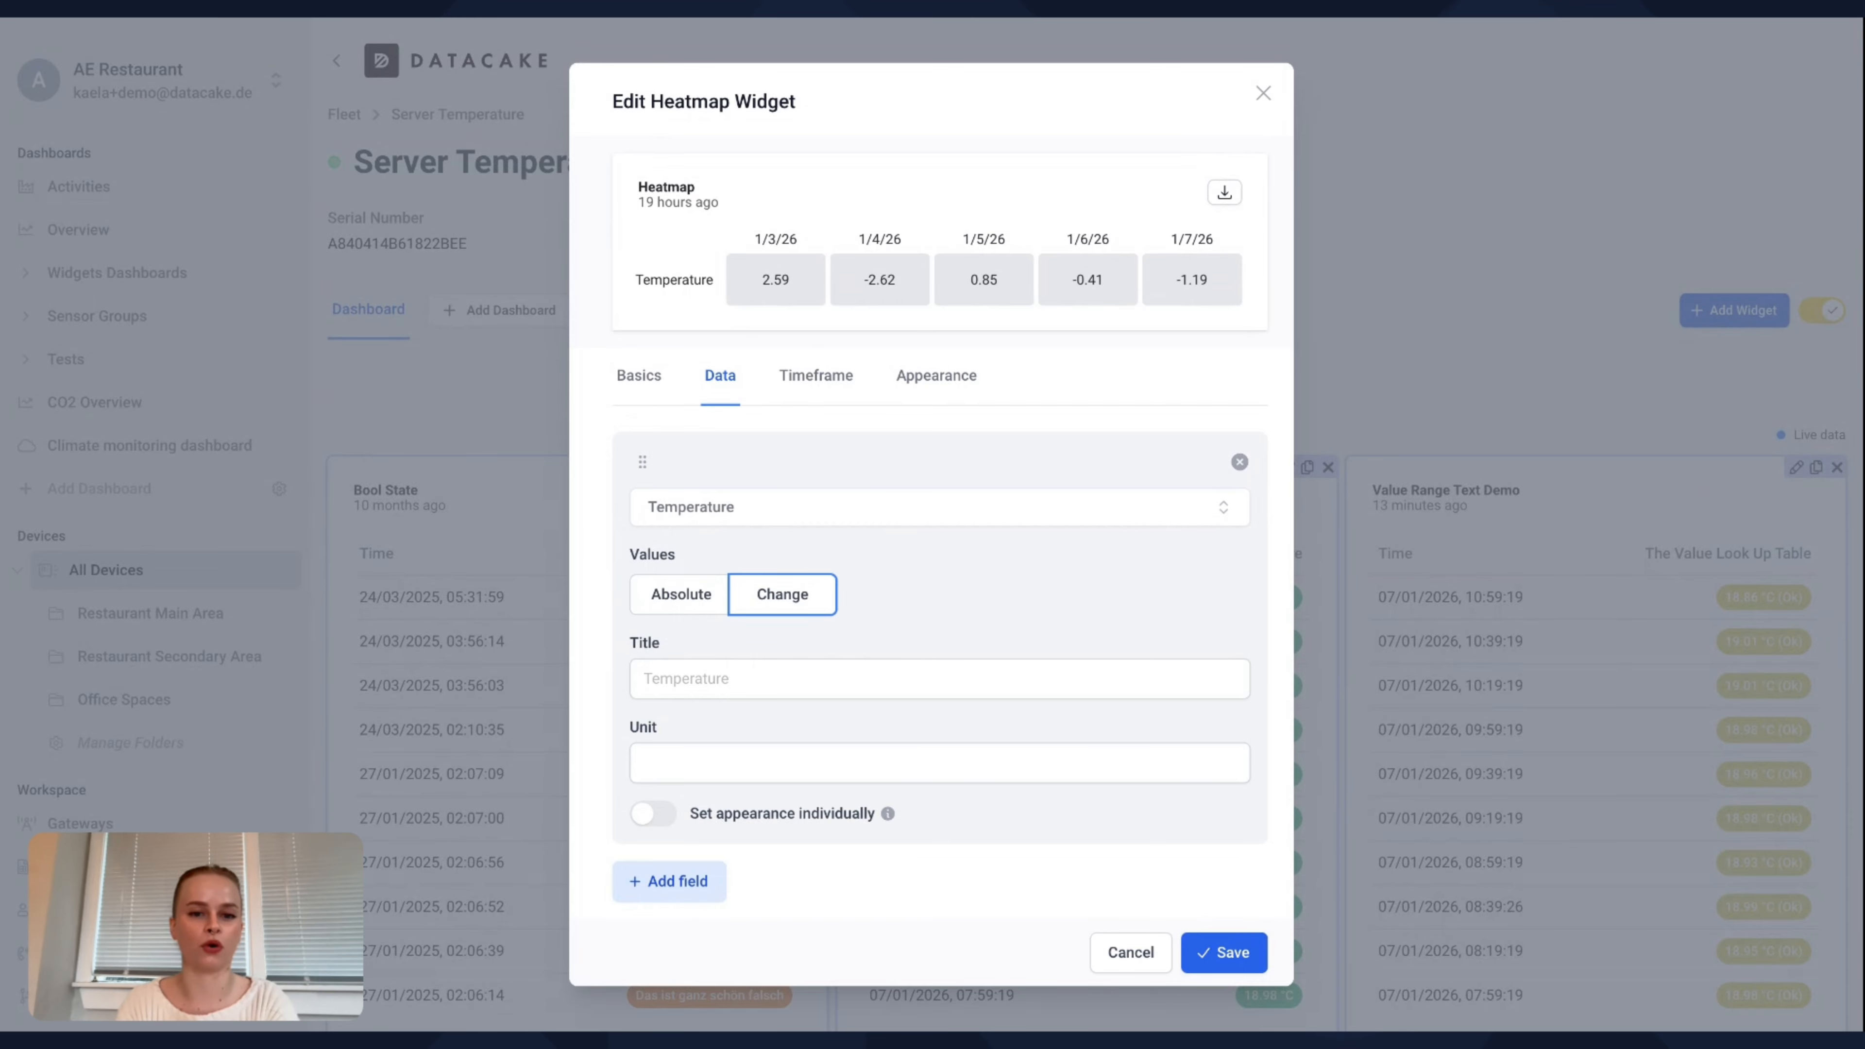
{"action": "left_click", "coordinate": [682, 593]}
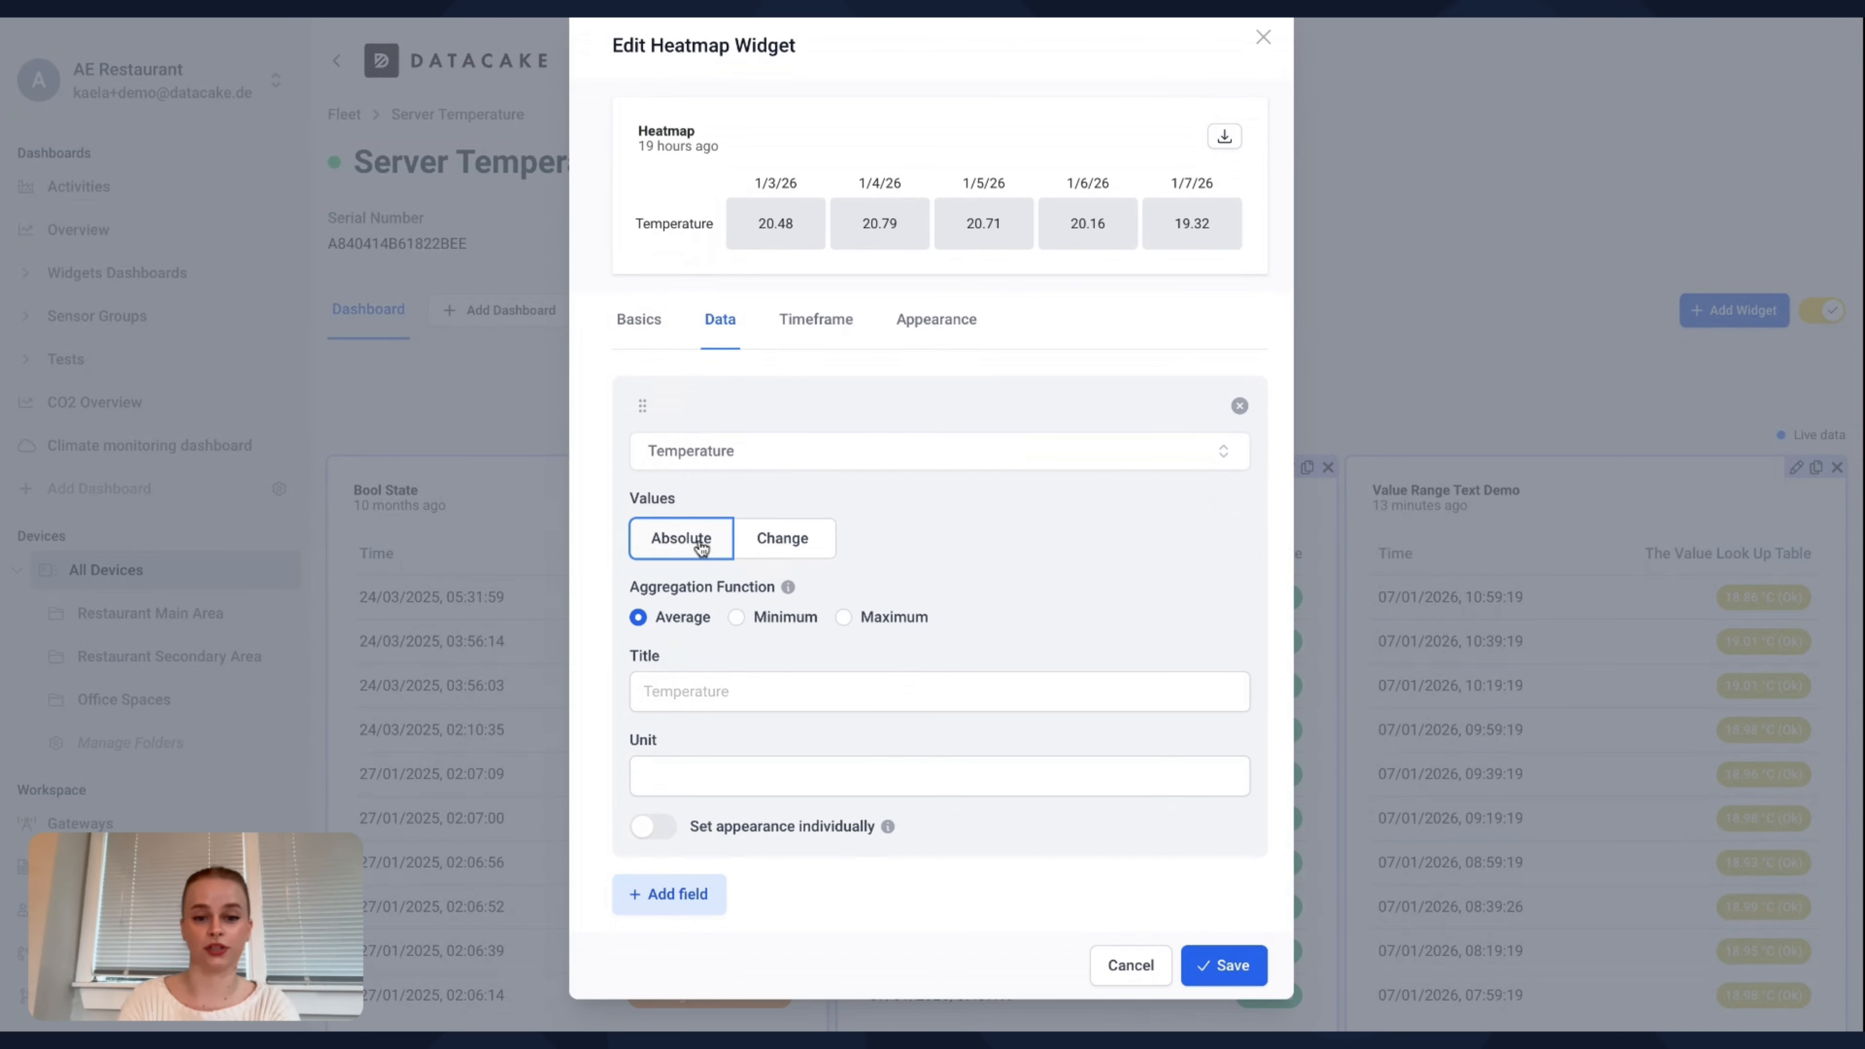
- Add a second Temperature field to the heatmap's data and set its values to Change
{"action": "left_click", "coordinate": [668, 895]}
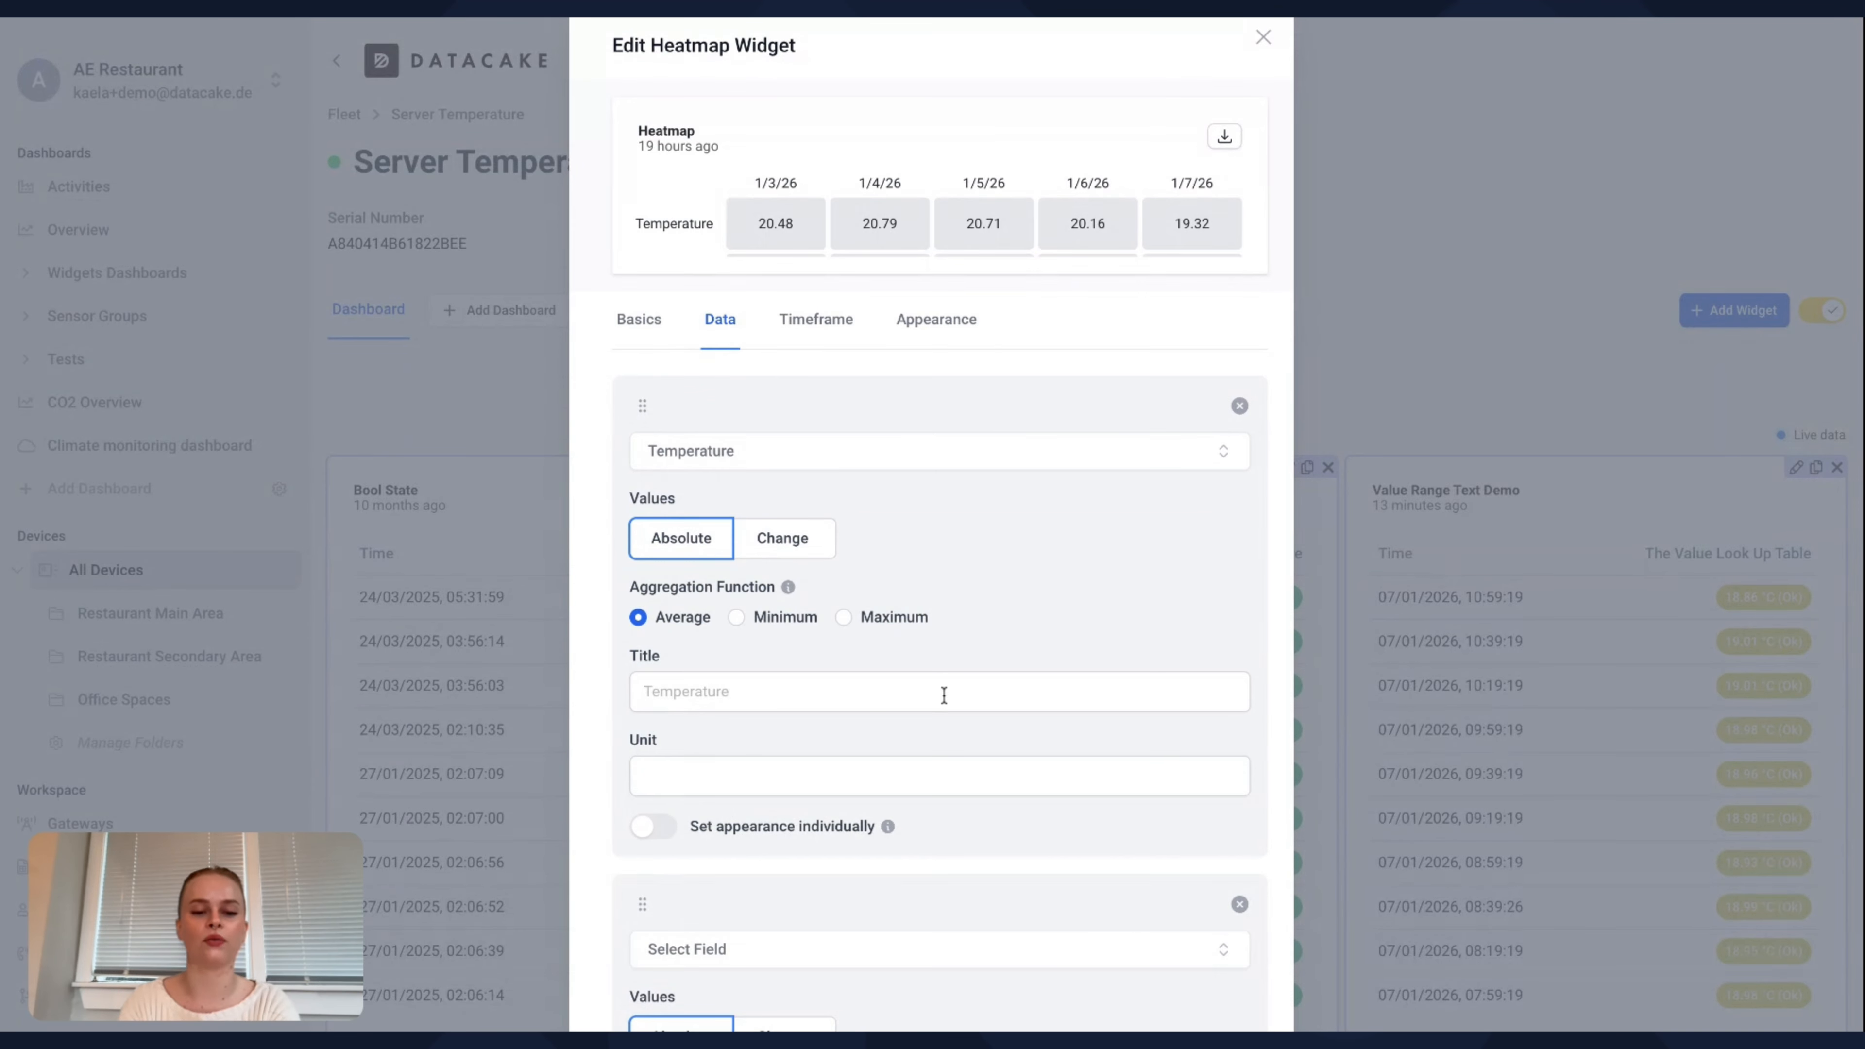
{"action": "scroll", "coordinate": [940, 696], "scroll_direction": "down", "scroll_amount": 2}
{"action": "left_click", "coordinate": [819, 831]}
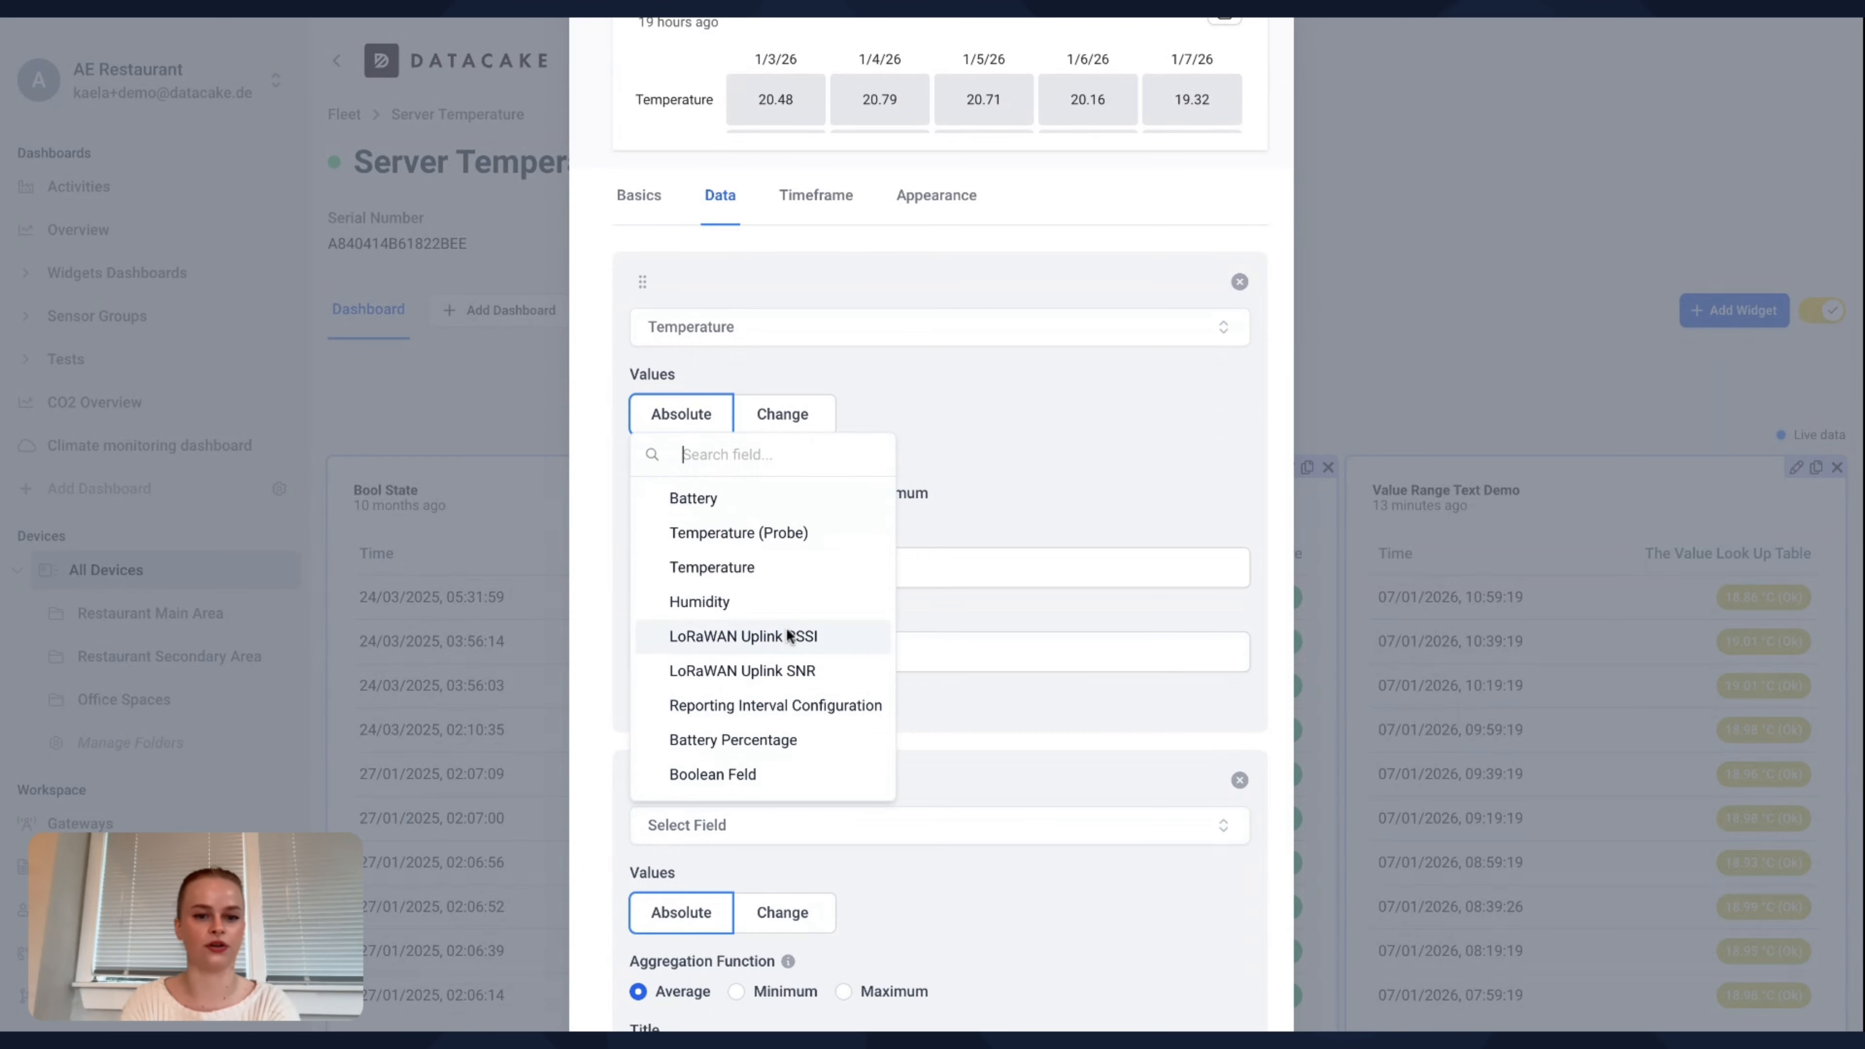
{"action": "left_click", "coordinate": [730, 563]}
{"action": "left_click", "coordinate": [780, 914]}
{"action": "scroll", "coordinate": [1036, 691], "scroll_direction": "down", "scroll_amount": 1}
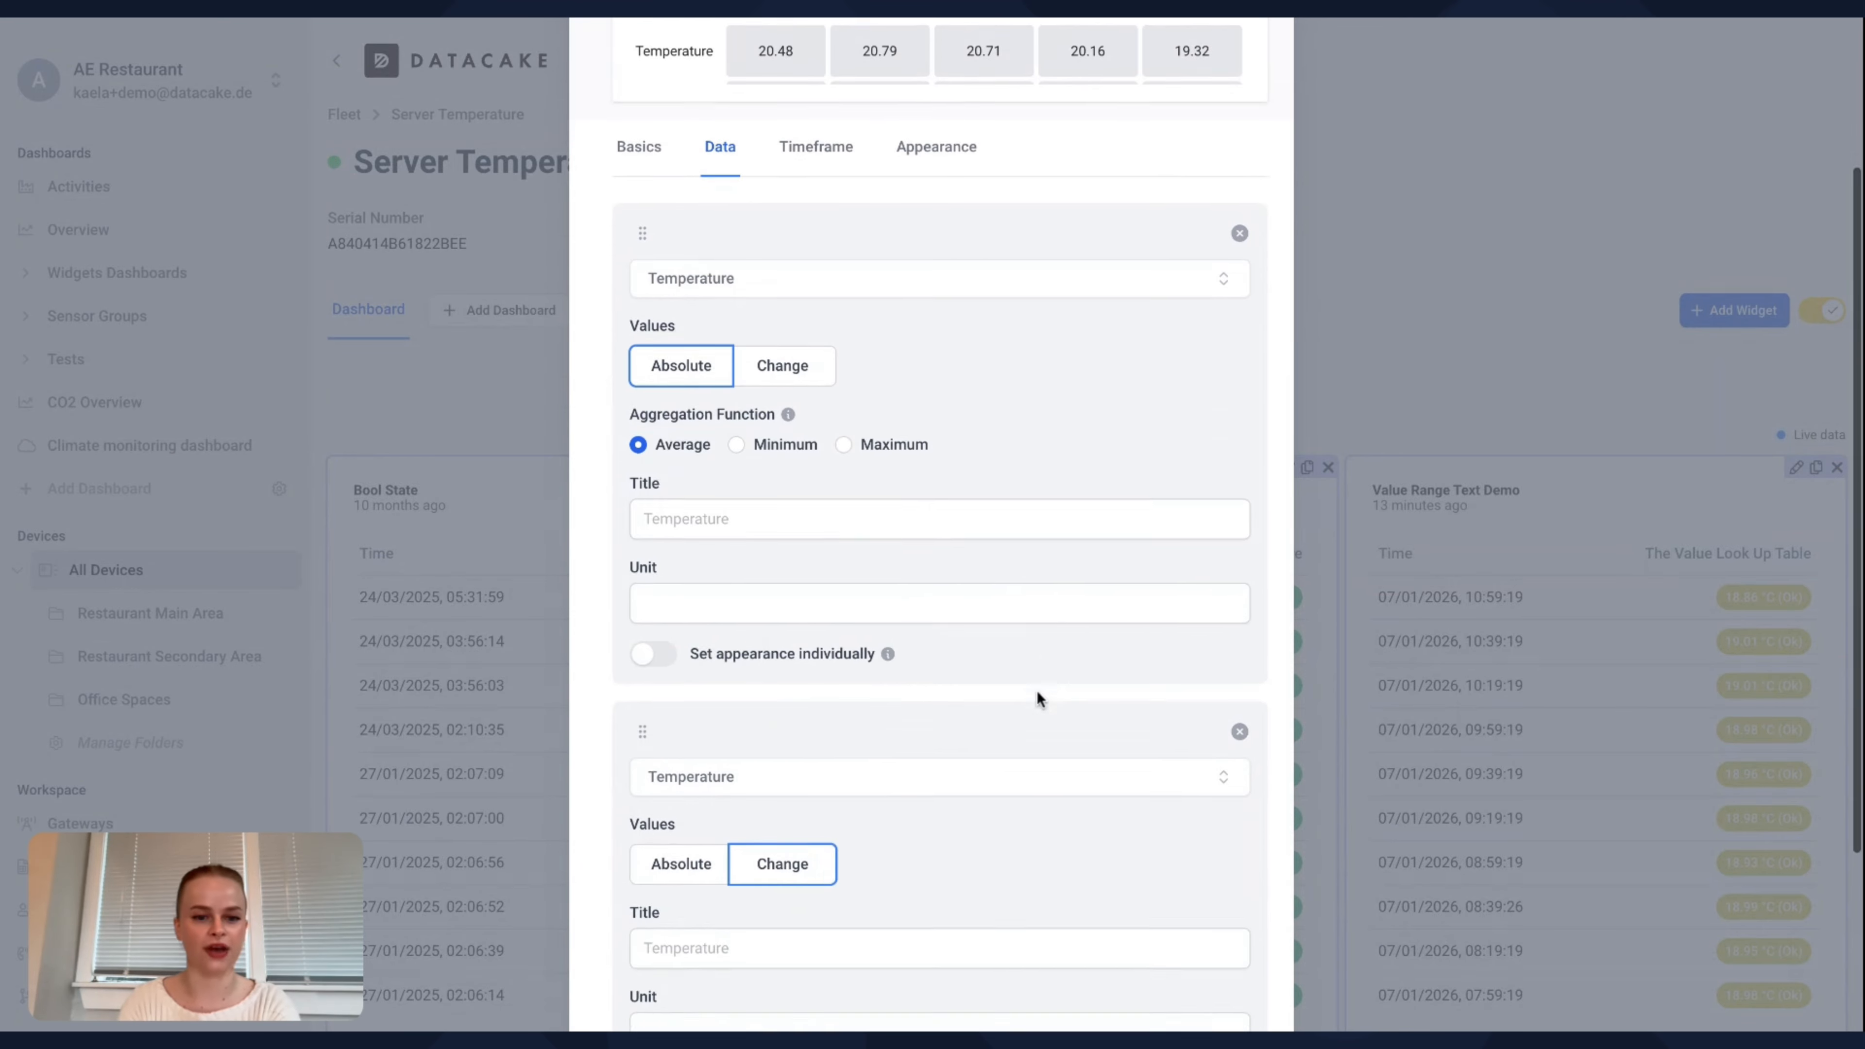
- Title the first heatmap field "Temperature (Absolute)"
{"action": "scroll", "coordinate": [1036, 691], "scroll_direction": "up", "scroll_amount": 2}
{"action": "left_click", "coordinate": [772, 626]}
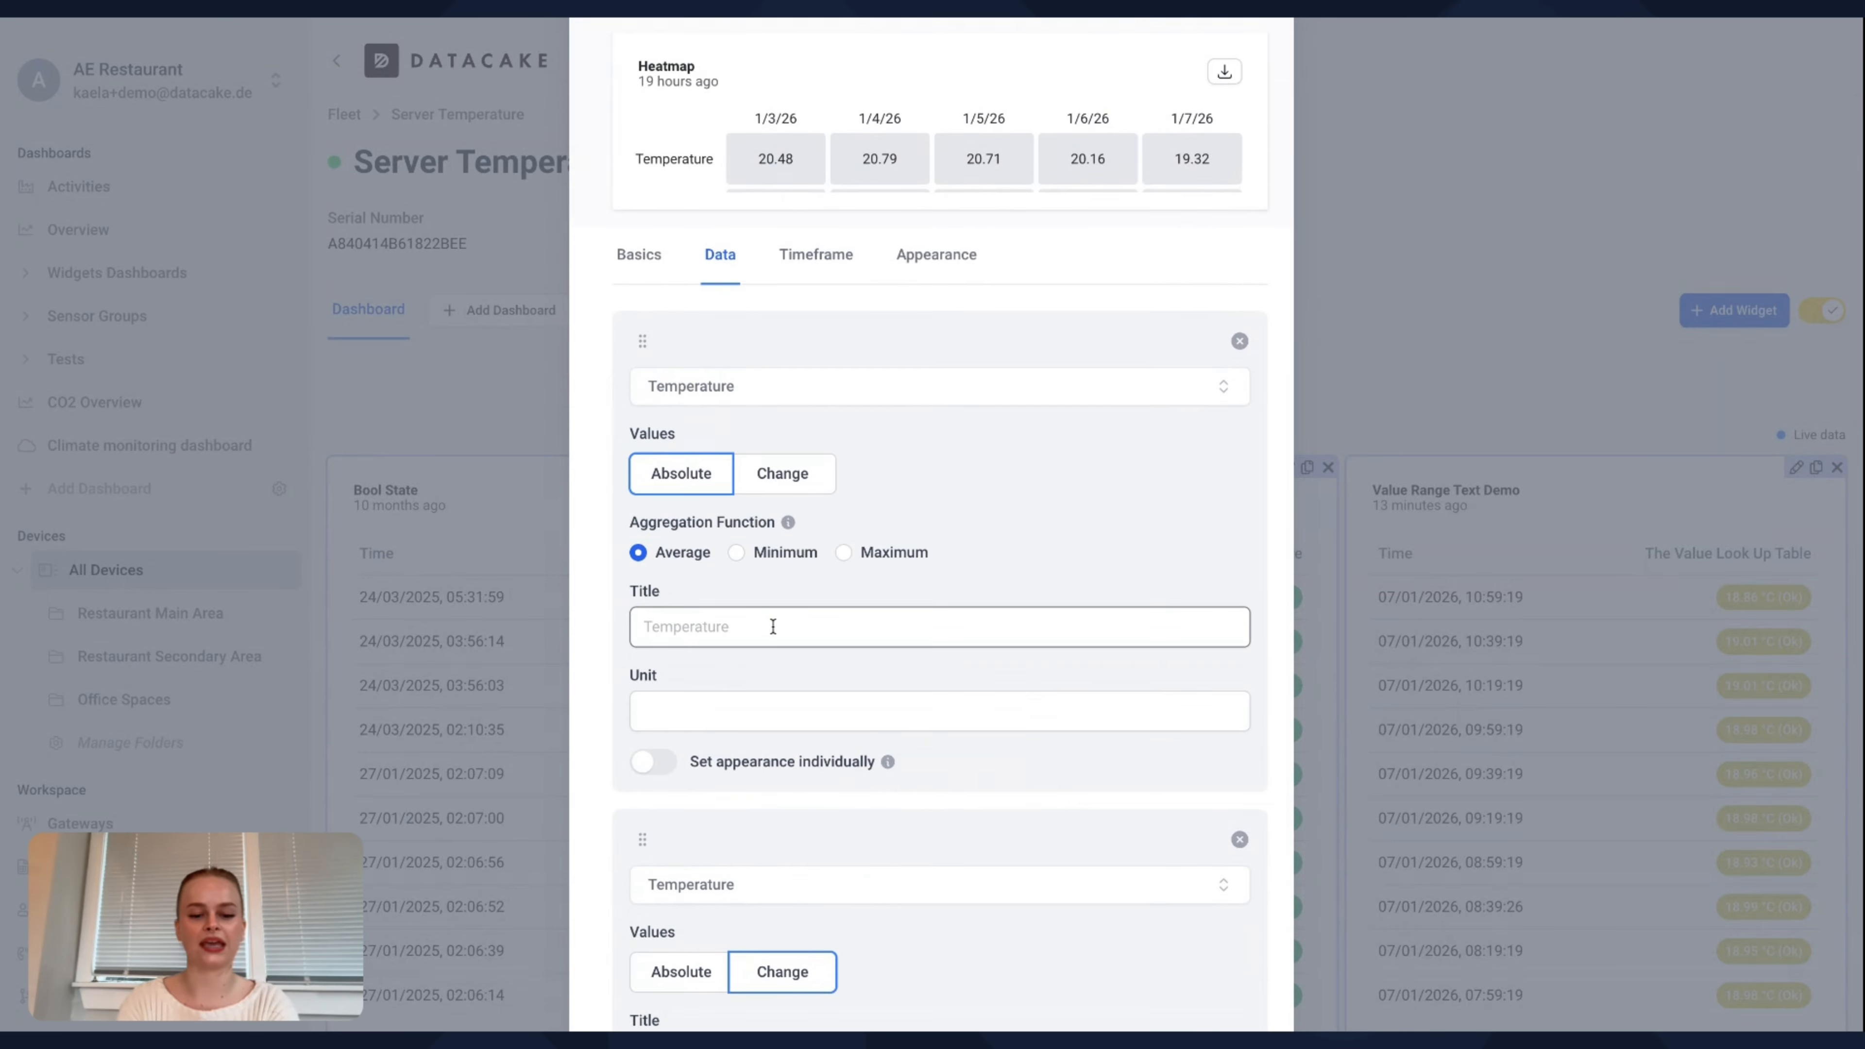
{"action": "type", "text": "Temperature "}
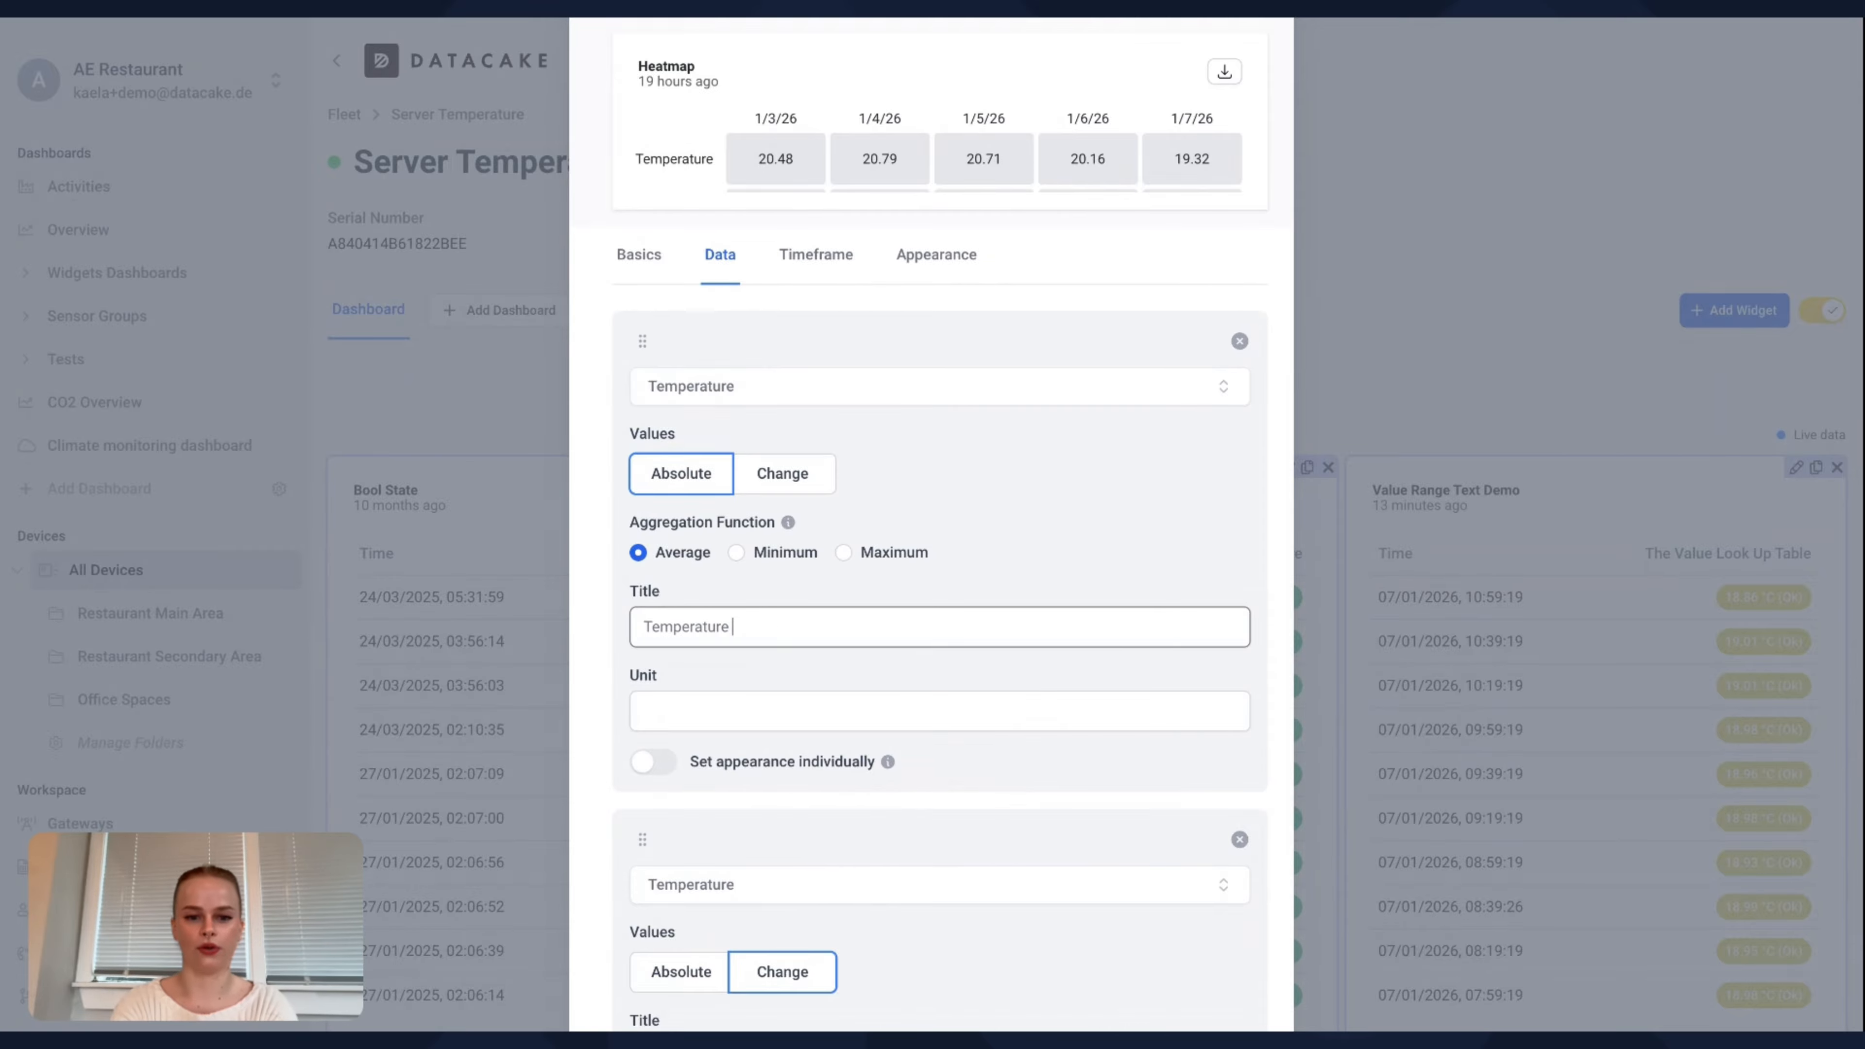
{"action": "type", "text": "(Ab"}
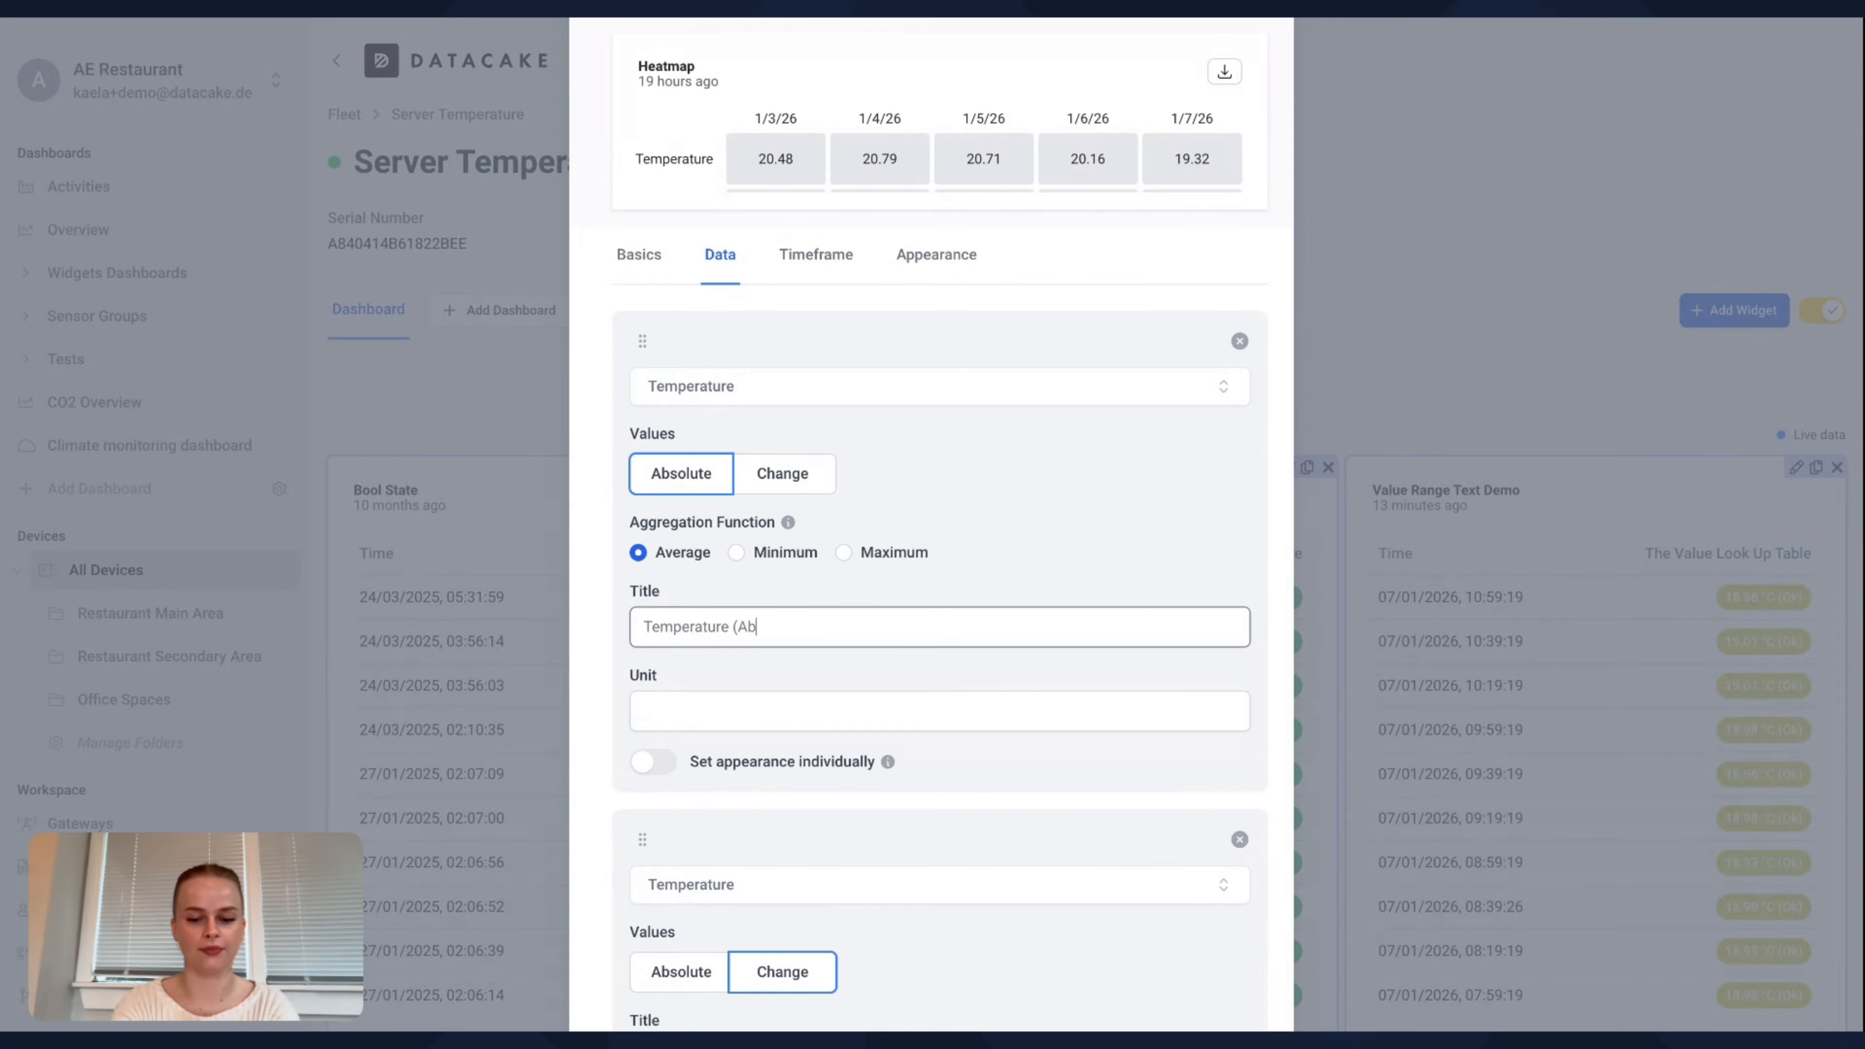
{"action": "type", "text": "solute)"}
- Title the second heatmap field "Temperature (Change)"
{"action": "scroll", "coordinate": [777, 782], "scroll_direction": "down", "scroll_amount": 3}
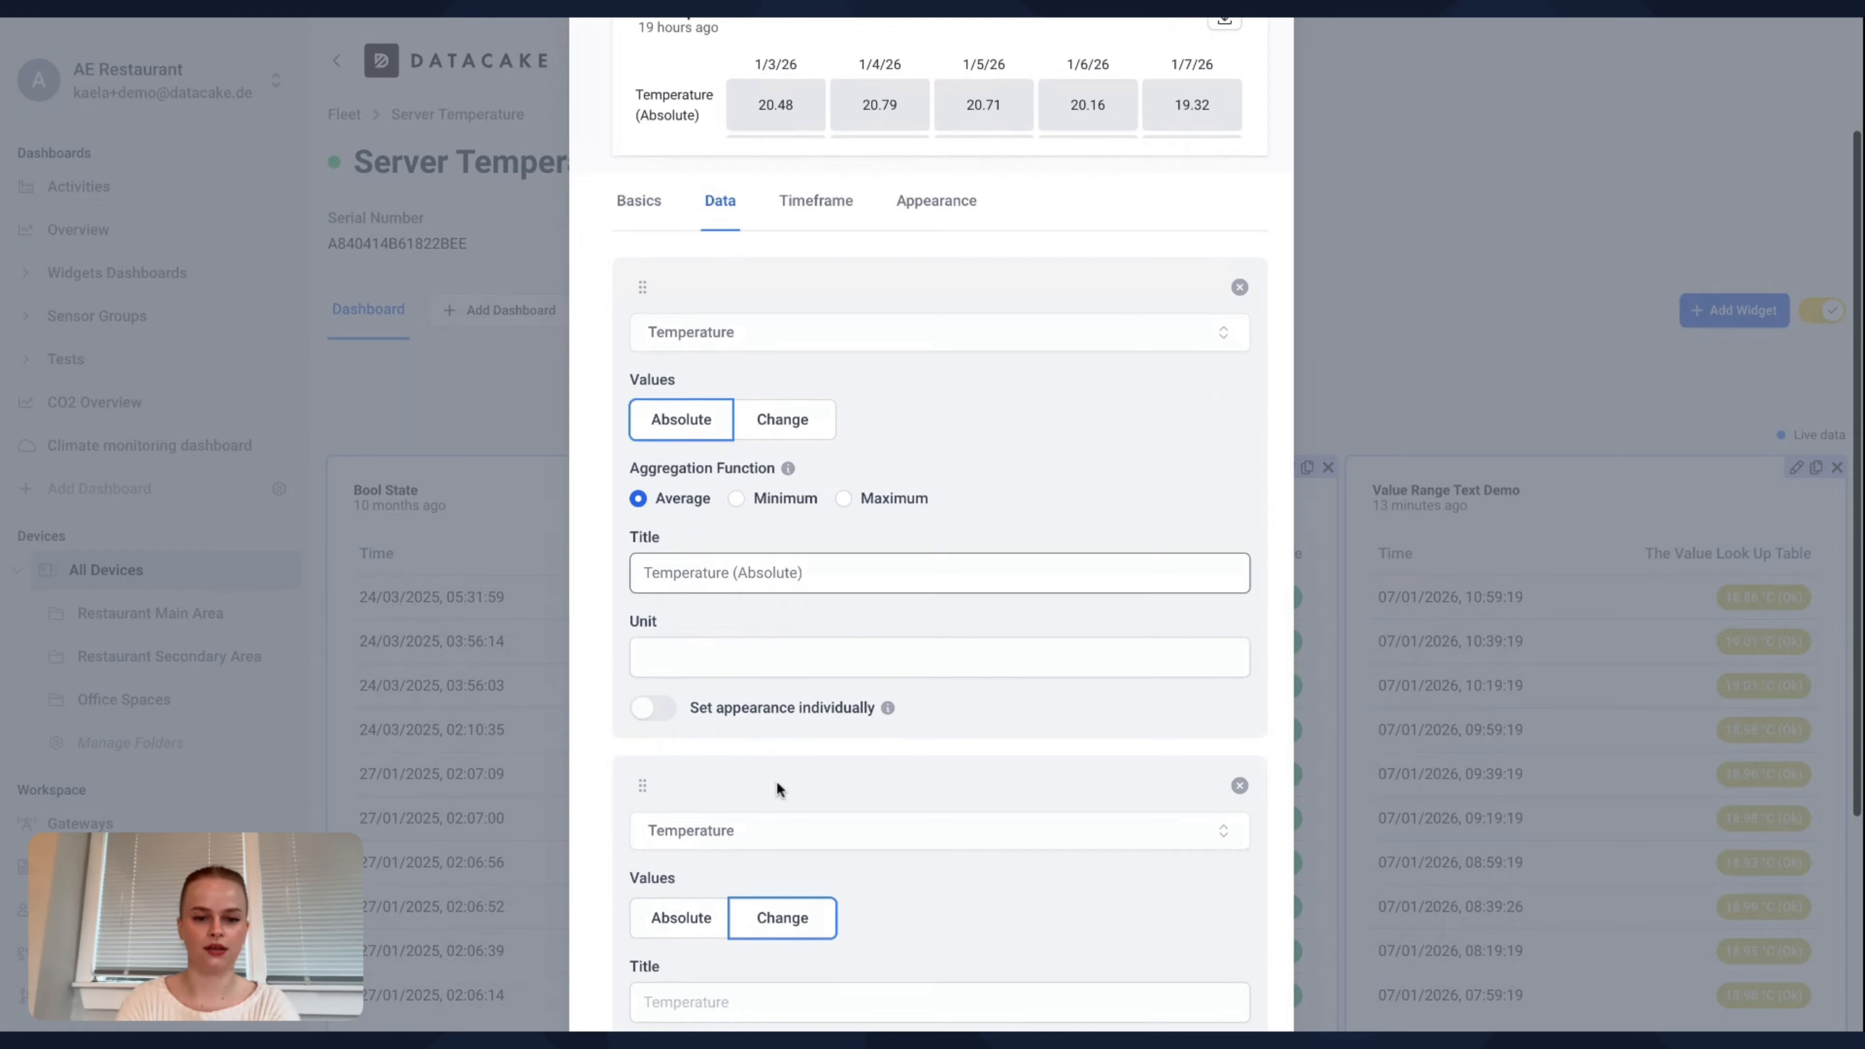
{"action": "left_click", "coordinate": [749, 843]}
{"action": "type", "text": "Tempe"}
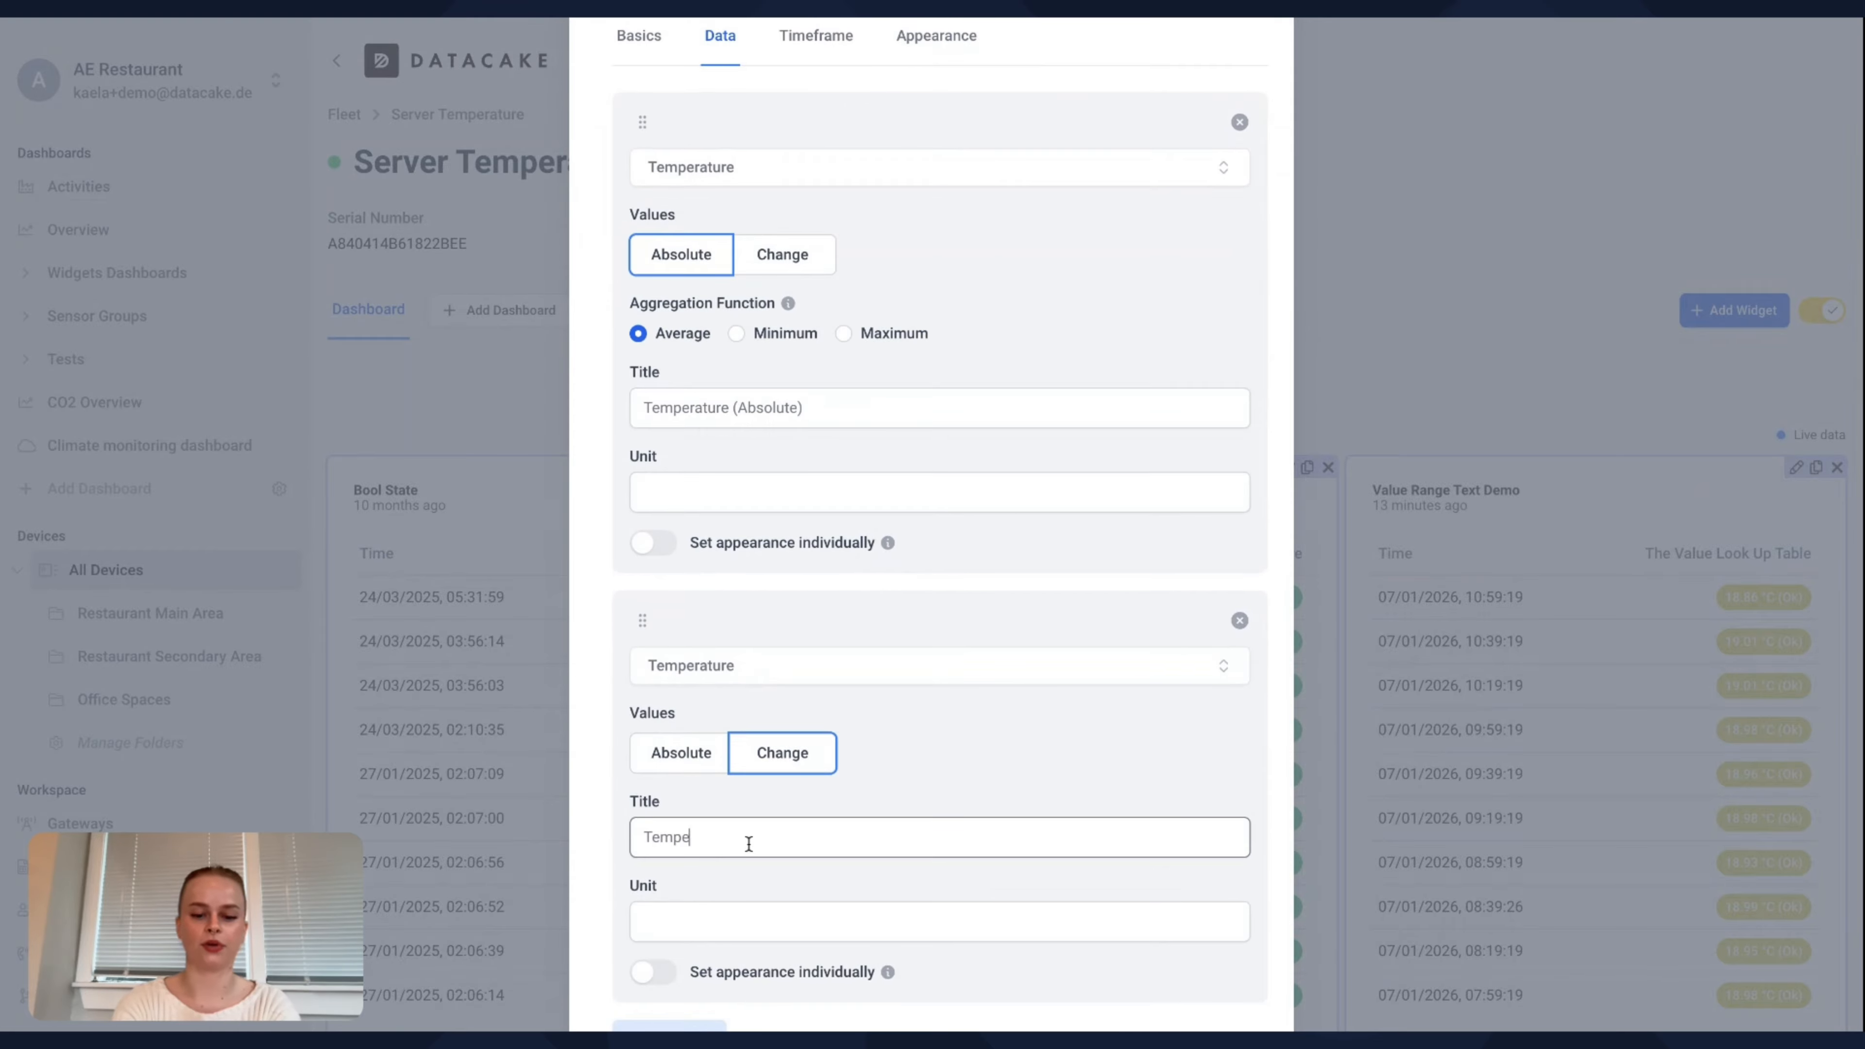
{"action": "type", "text": "rature (Change)"}
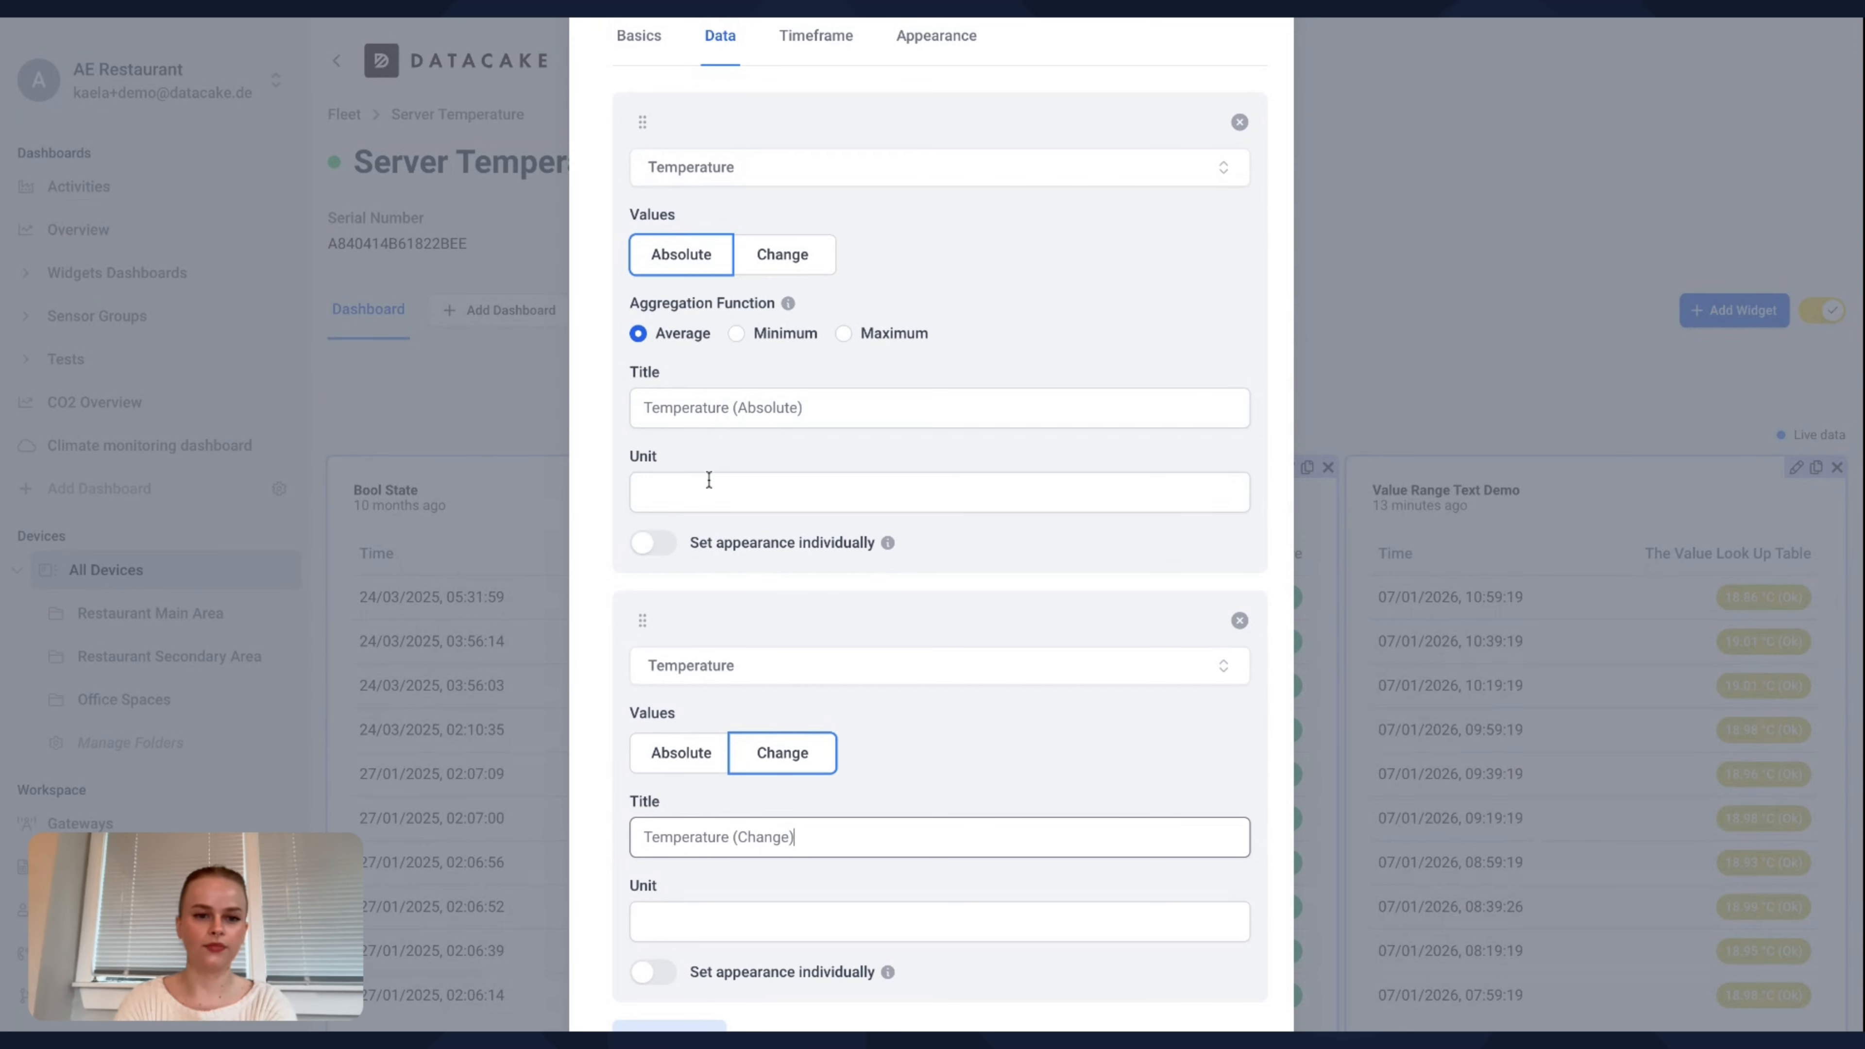
- Set the unit of both Temperature fields in the heatmap to °C
{"action": "left_click", "coordinate": [713, 493]}
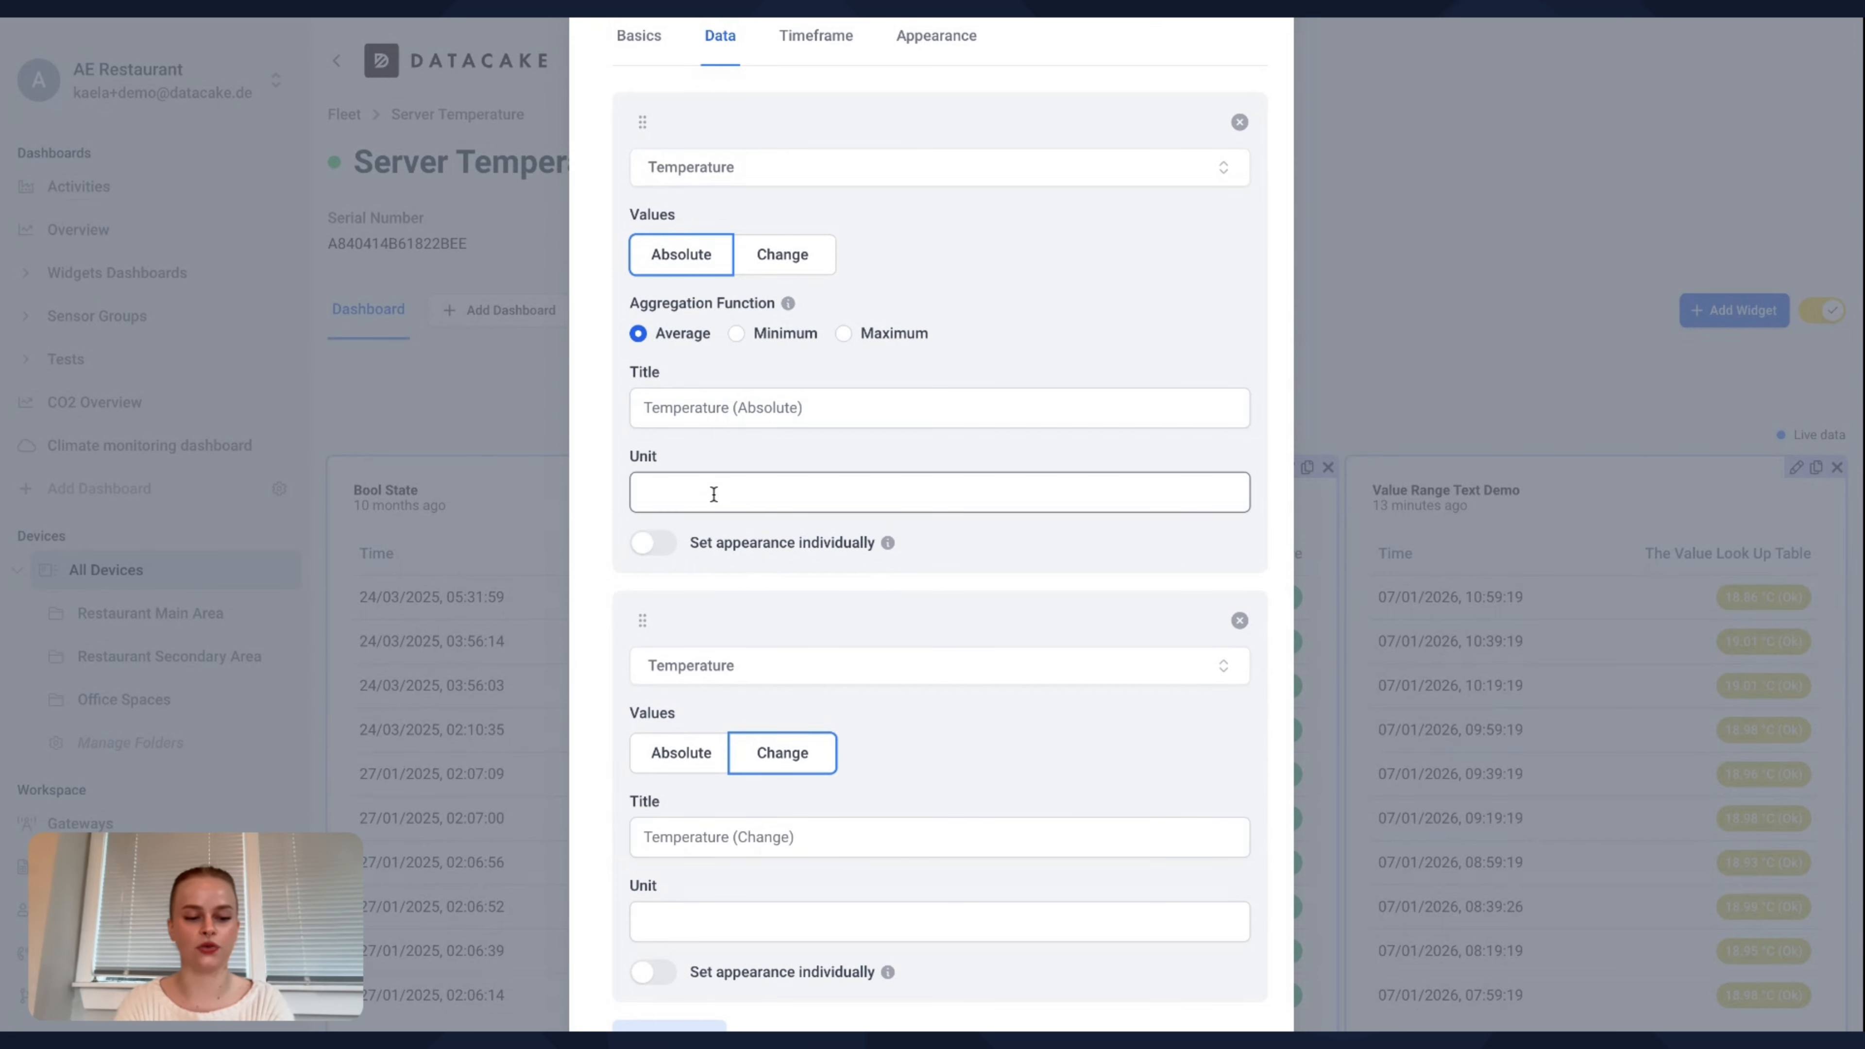
{"action": "type", "text": "°"}
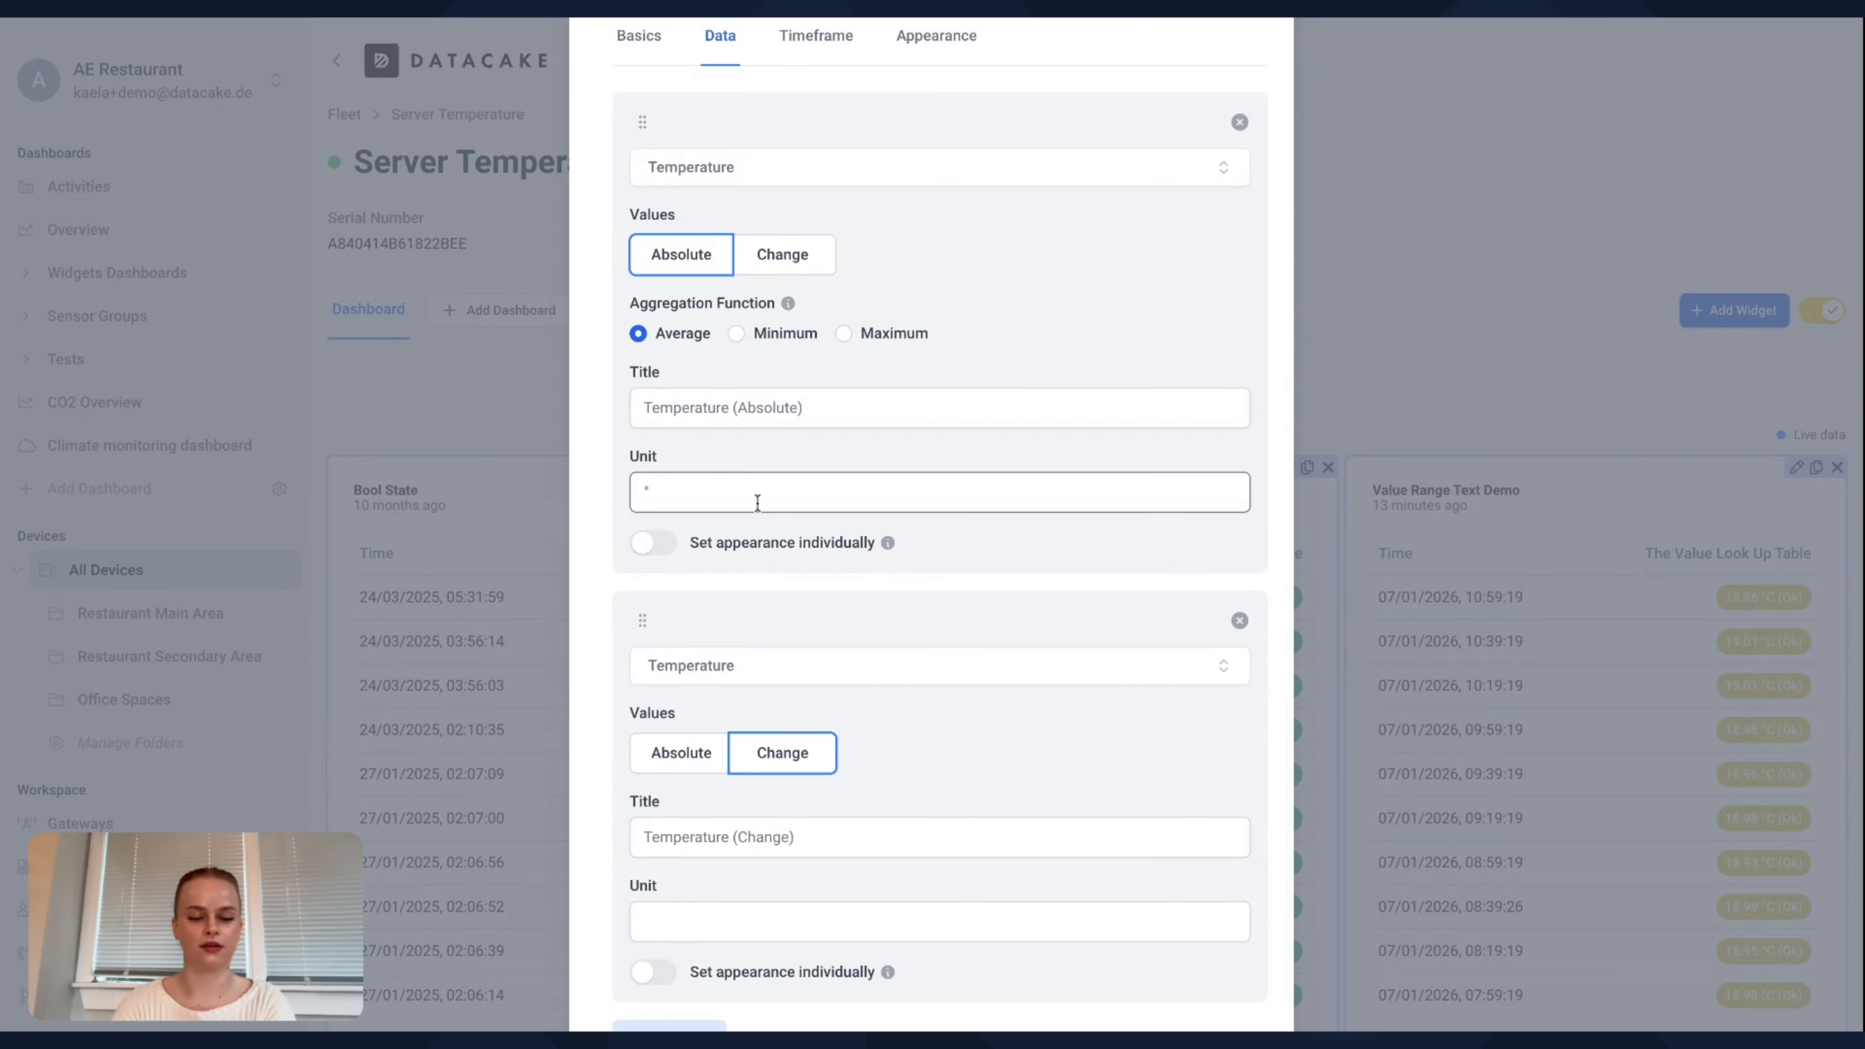
{"action": "type", "text": "C"}
{"action": "scroll", "coordinate": [893, 609], "scroll_direction": "down", "scroll_amount": 2}
{"action": "left_click", "coordinate": [796, 765]}
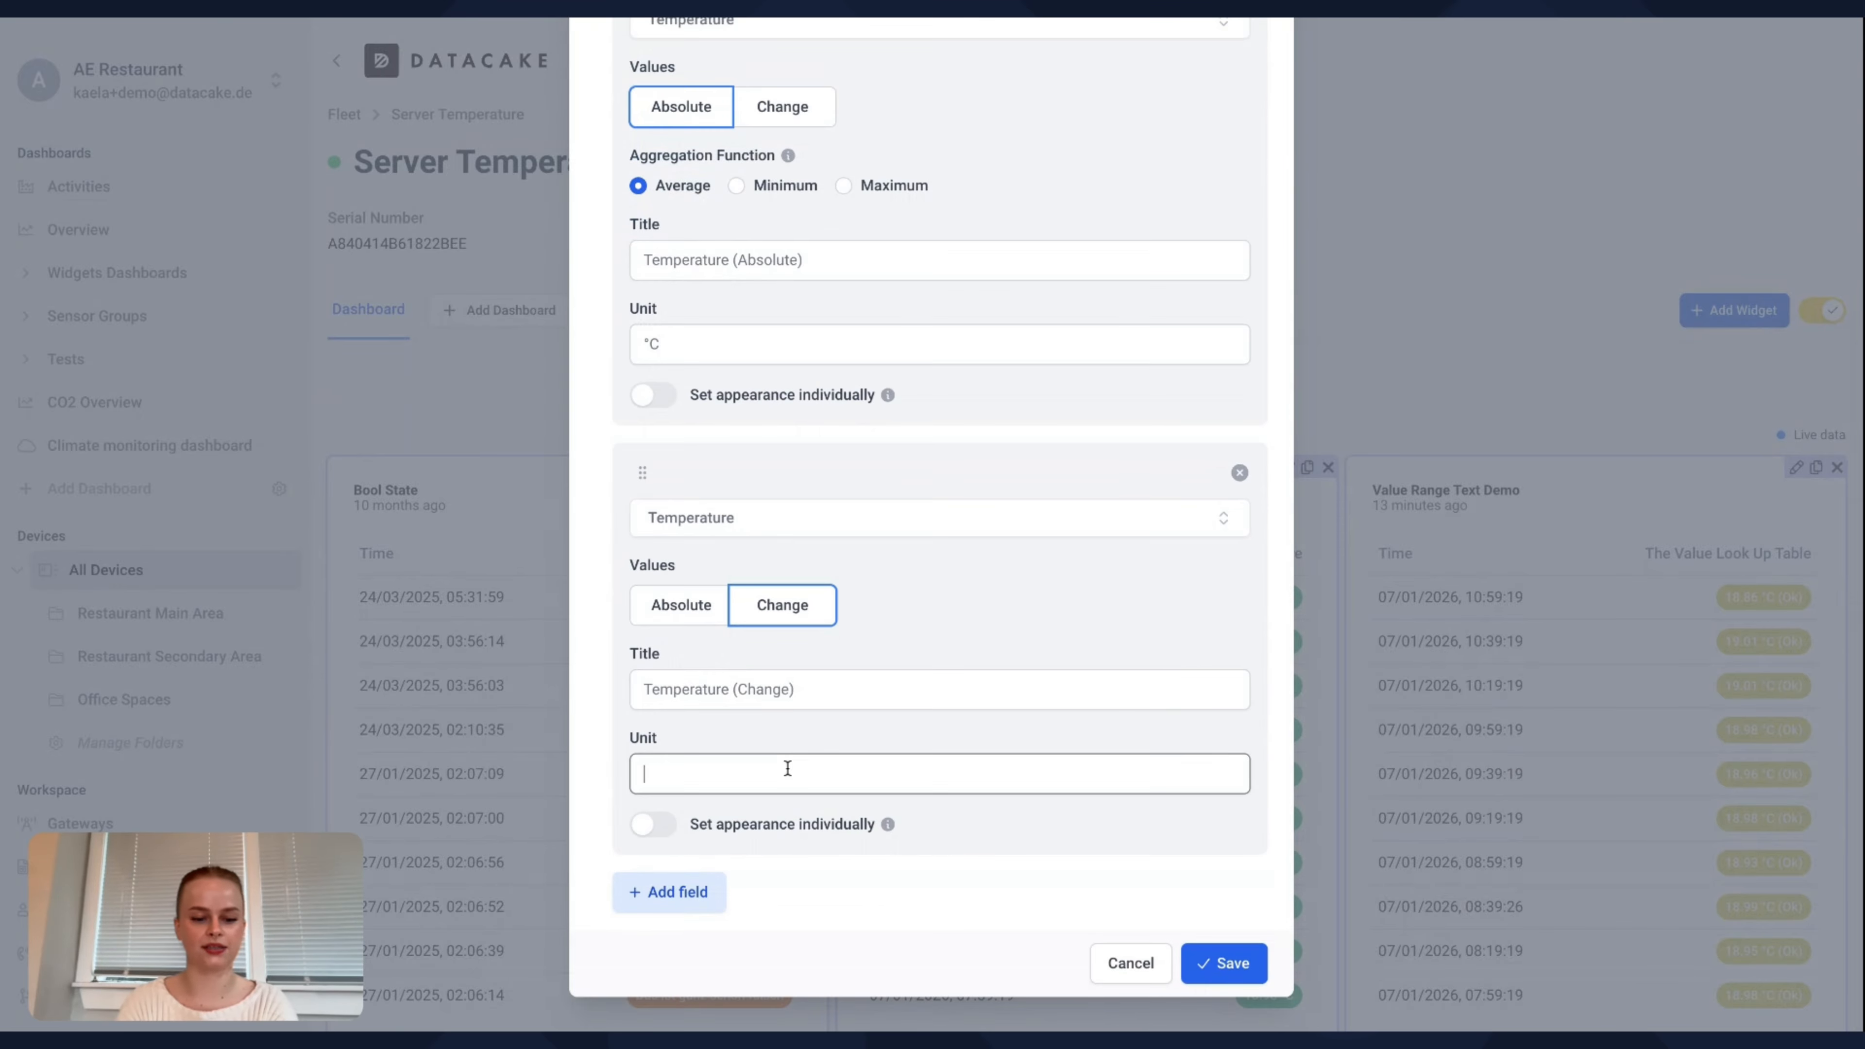
{"action": "type", "text": "°C"}
- Try an Hourly timeframe for the heatmap and look at the available timezones without choosing another
{"action": "scroll", "coordinate": [797, 765], "scroll_direction": "up", "scroll_amount": 1}
{"action": "scroll", "coordinate": [931, 515], "scroll_direction": "up", "scroll_amount": 5}
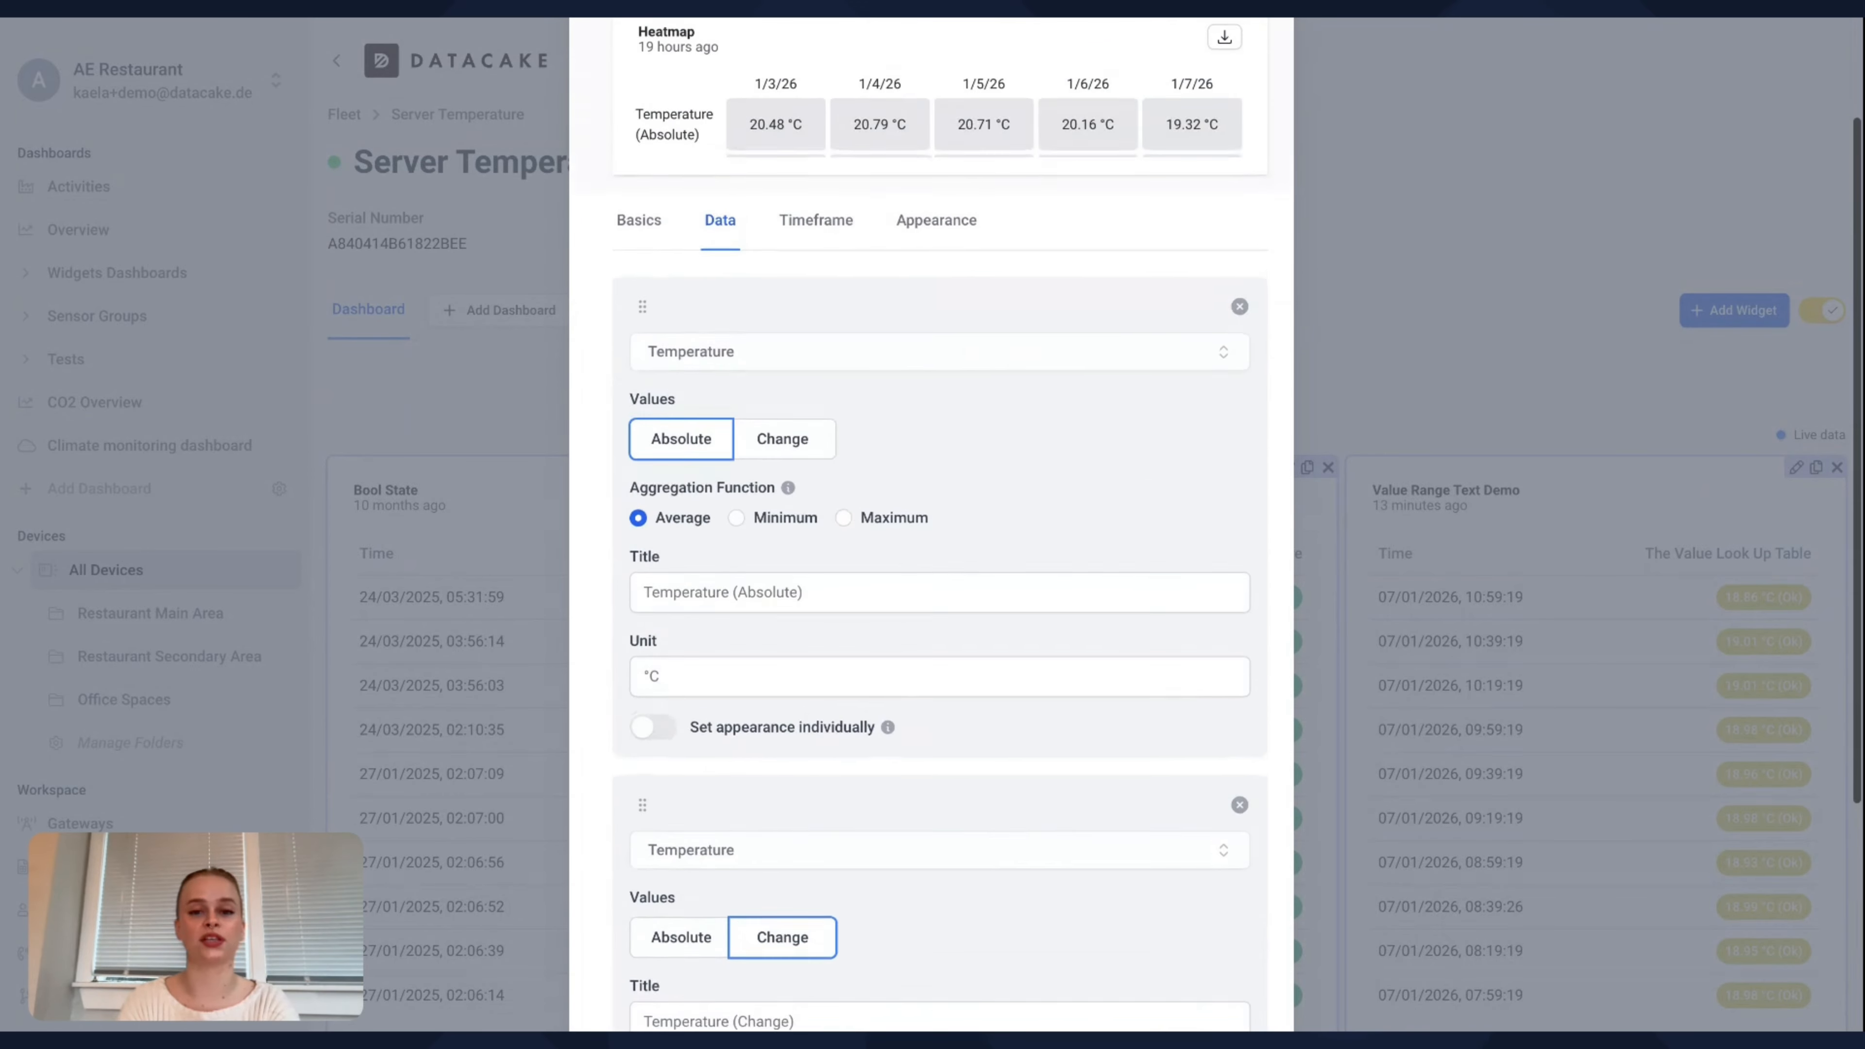
{"action": "left_click", "coordinate": [816, 366]}
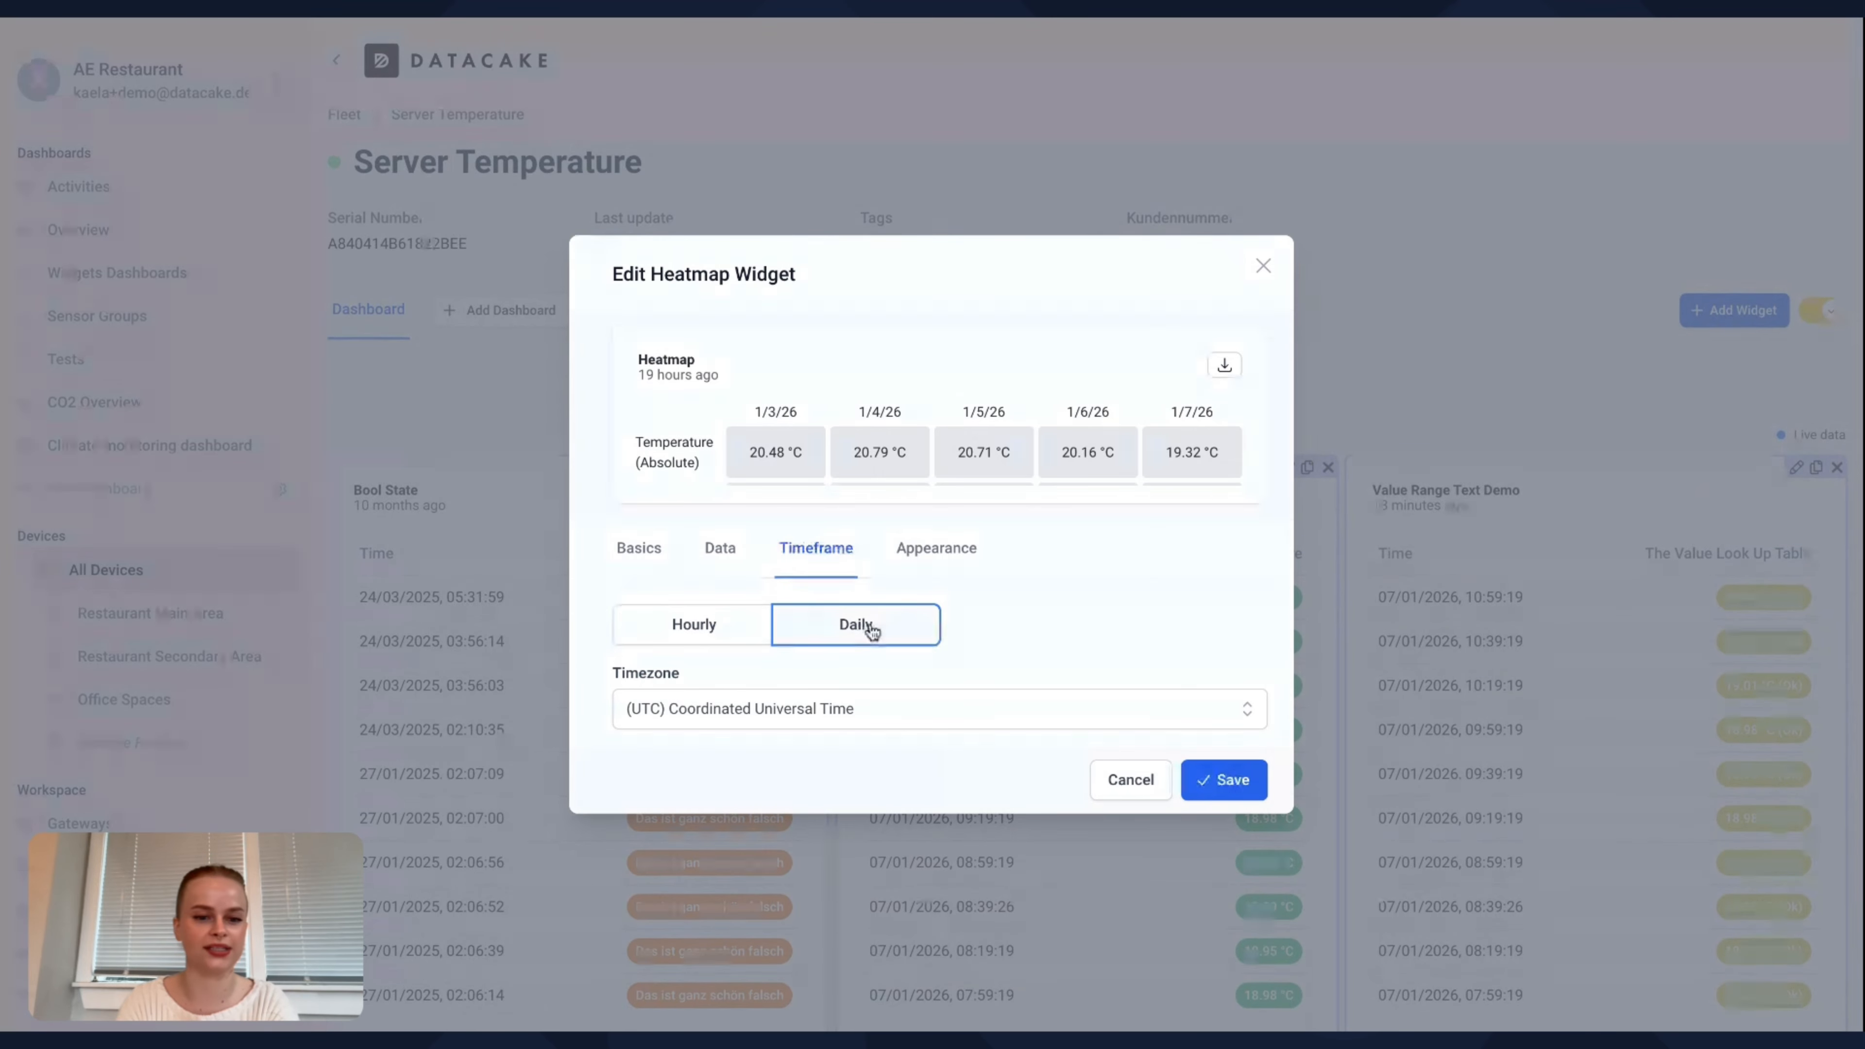
{"action": "left_click", "coordinate": [695, 625]}
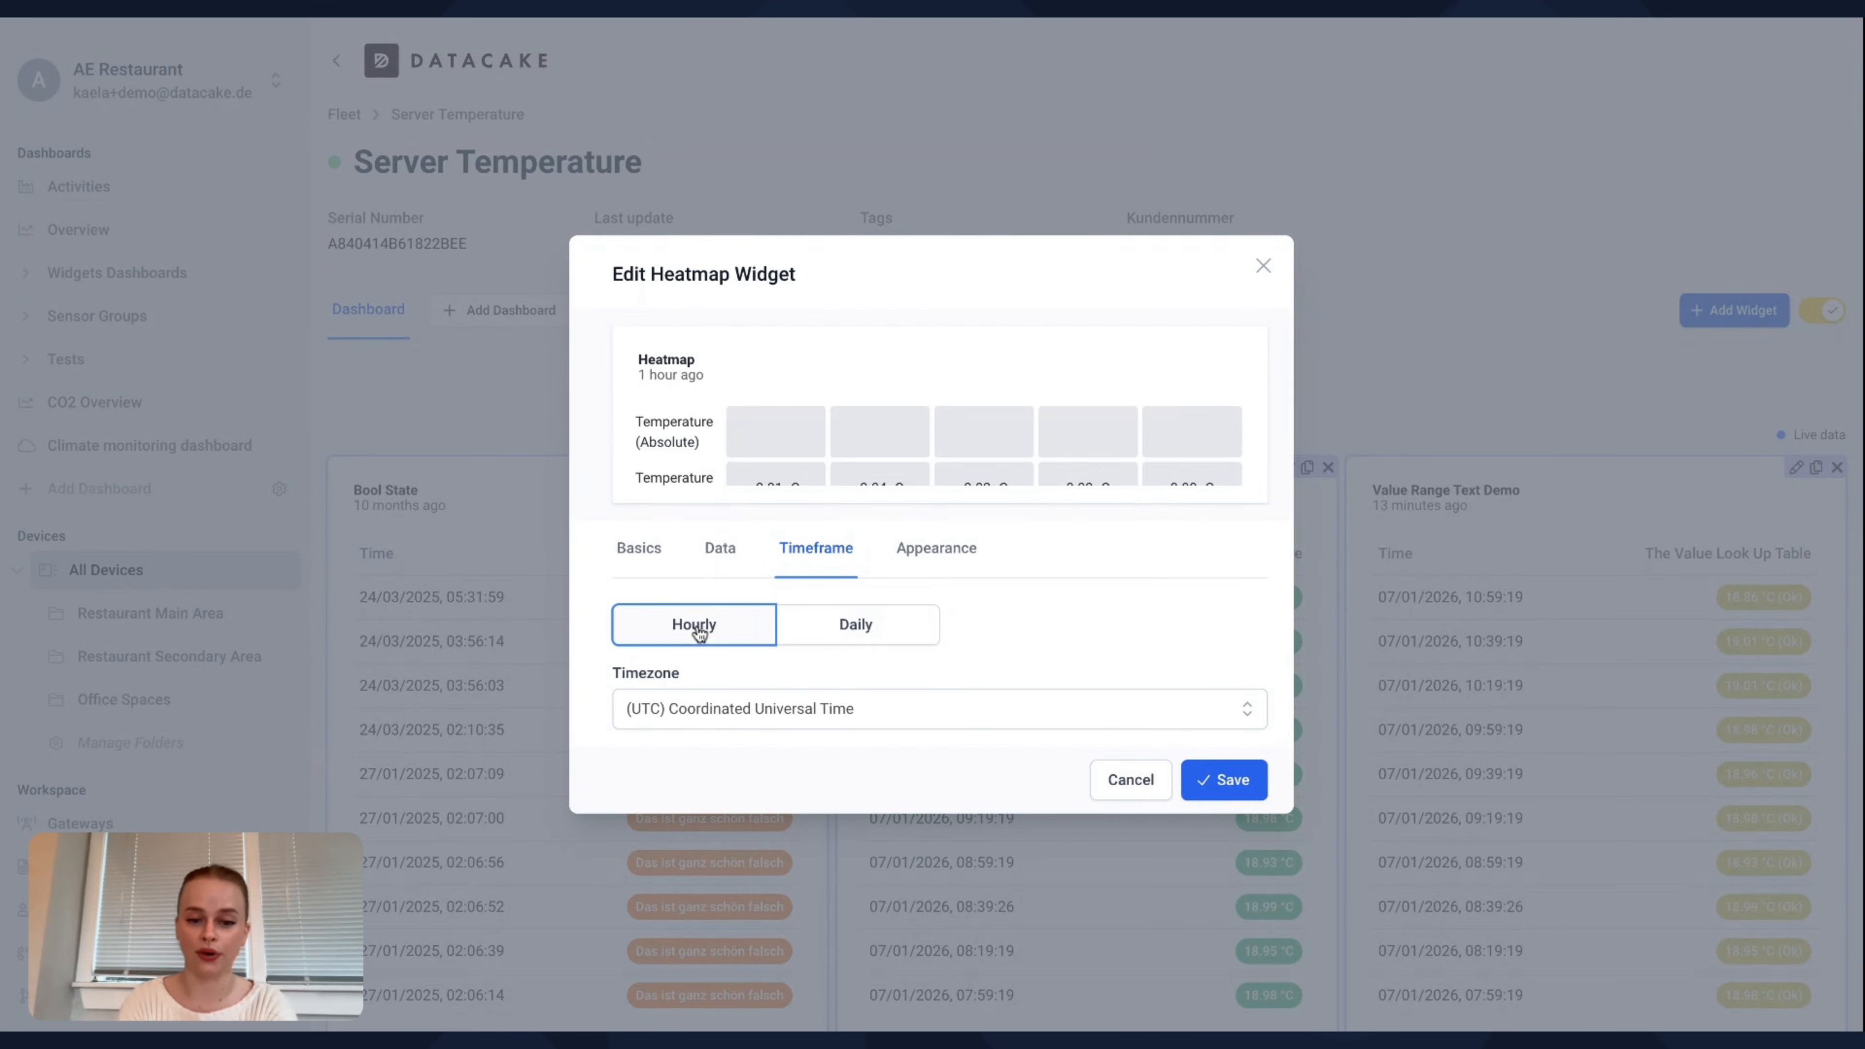
{"action": "left_click", "coordinate": [878, 713]}
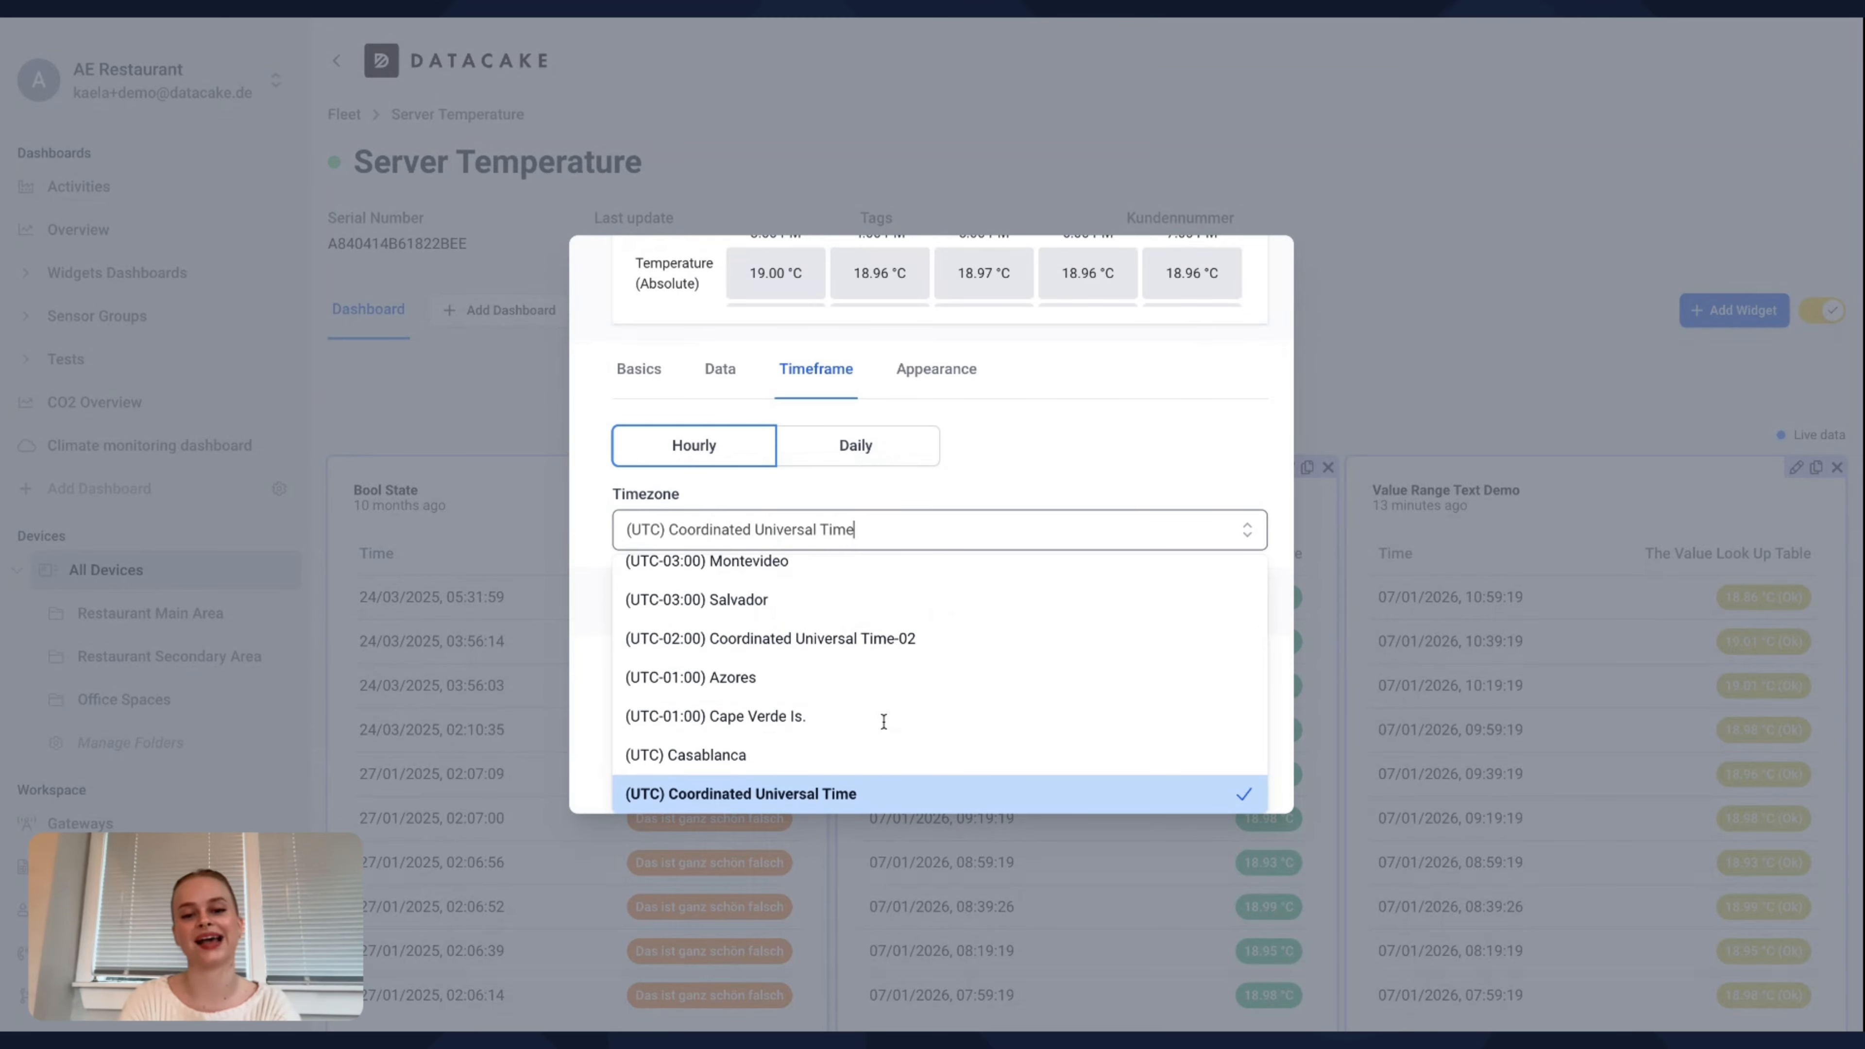
{"action": "left_click", "coordinate": [1033, 481]}
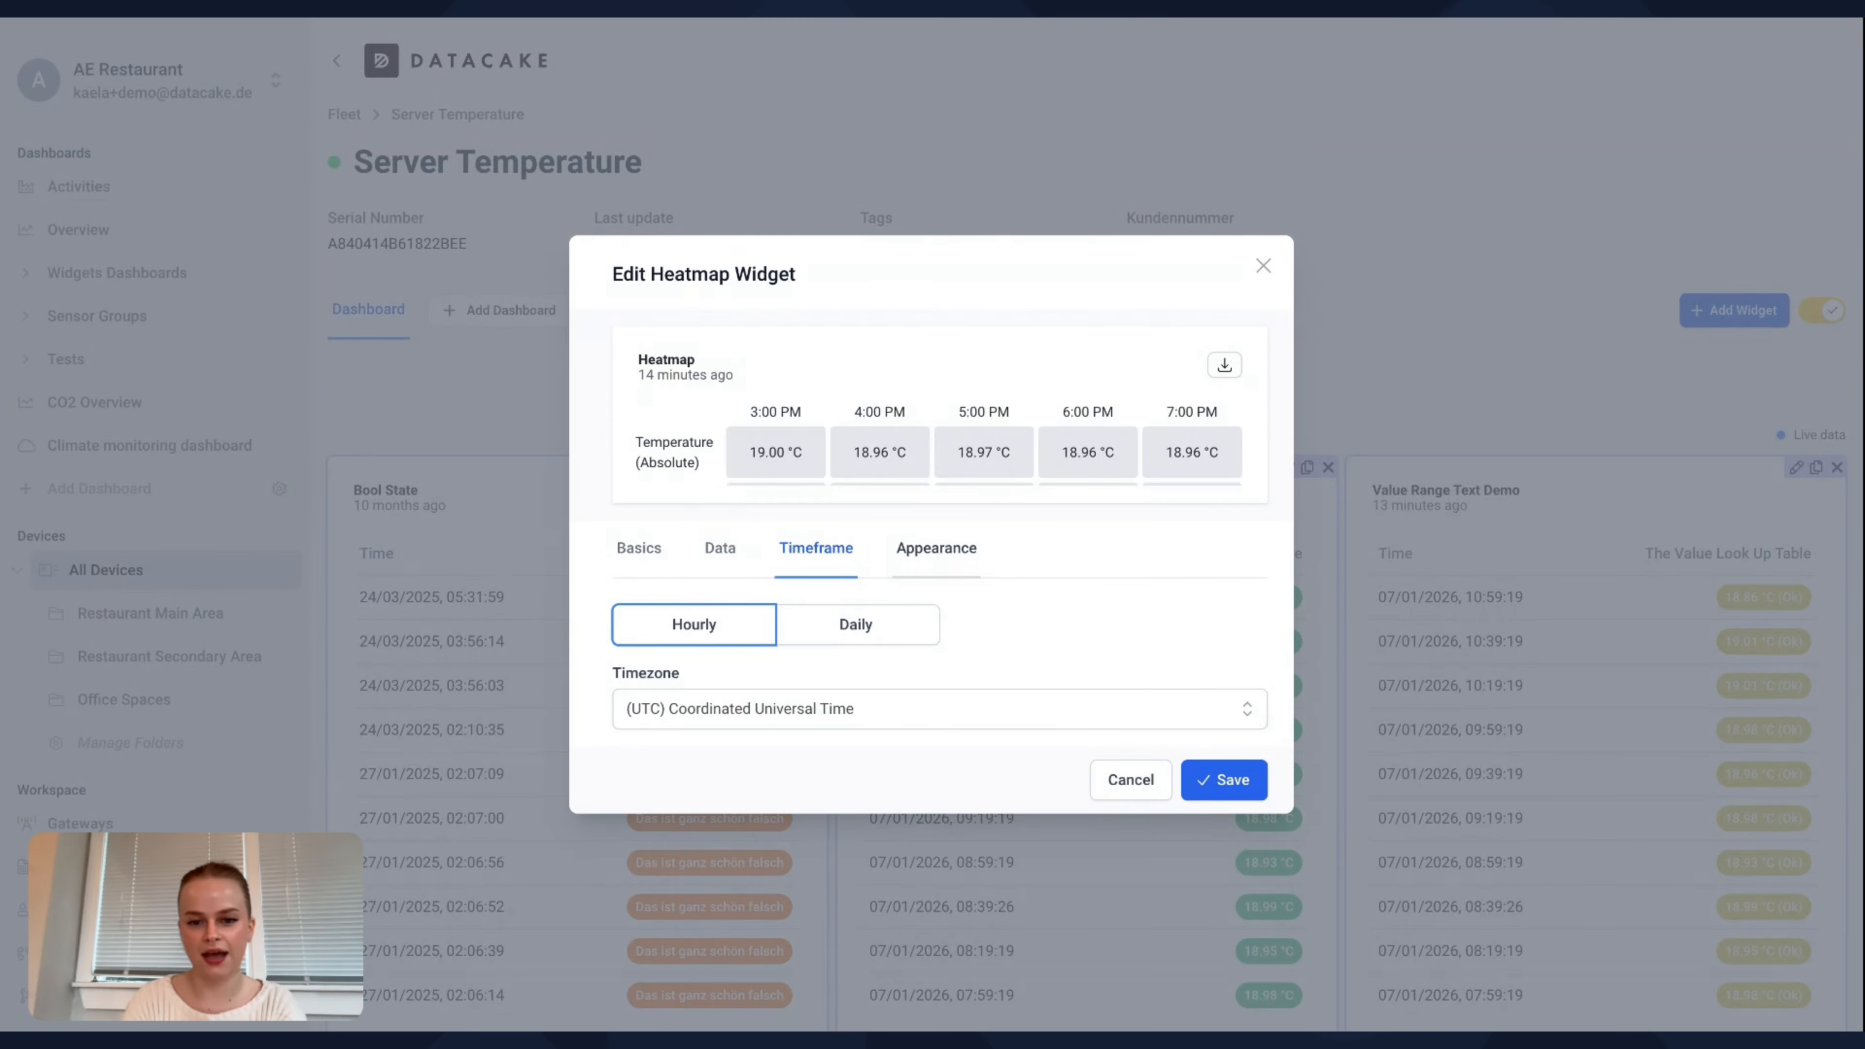
- Try 23 Small cells in the heatmap's appearance, and return to a cell count of 7 with Normal cell size
{"action": "left_click", "coordinate": [936, 547]}
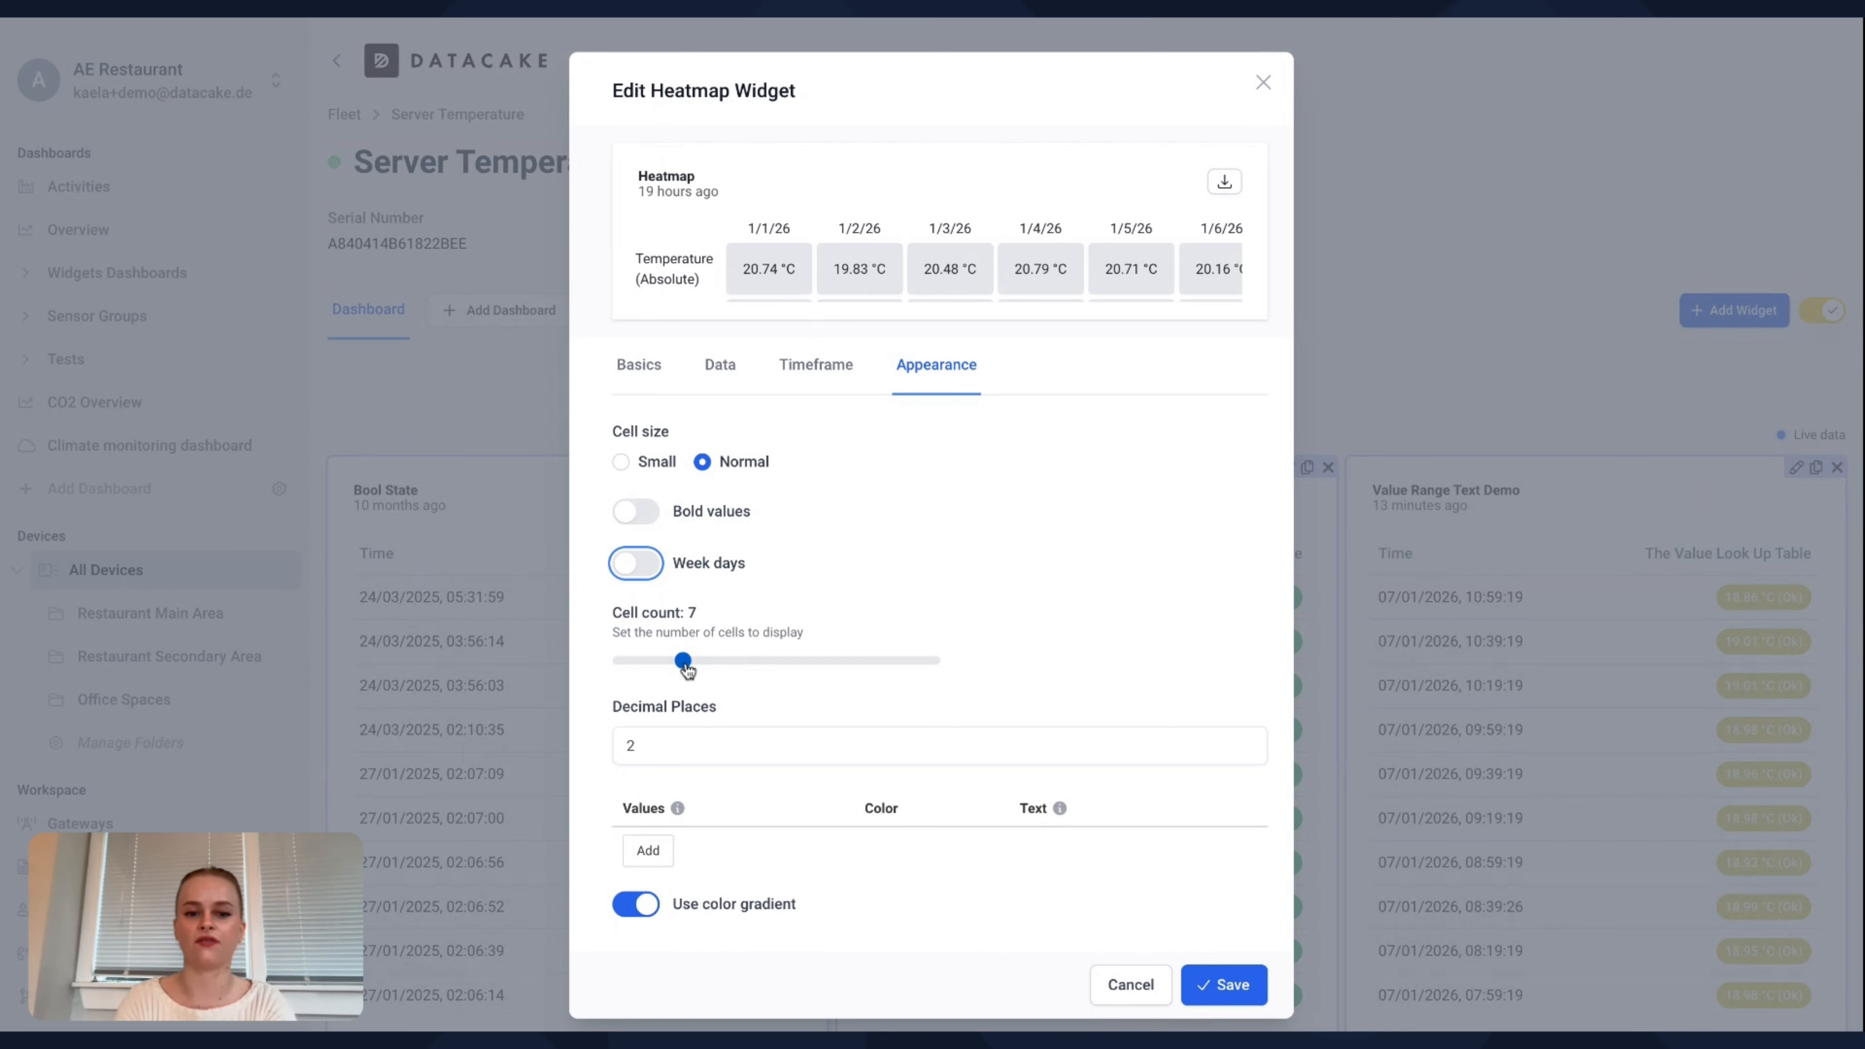
{"action": "left_click_drag", "start_coordinate": [683, 661], "coordinate": [849, 662]}
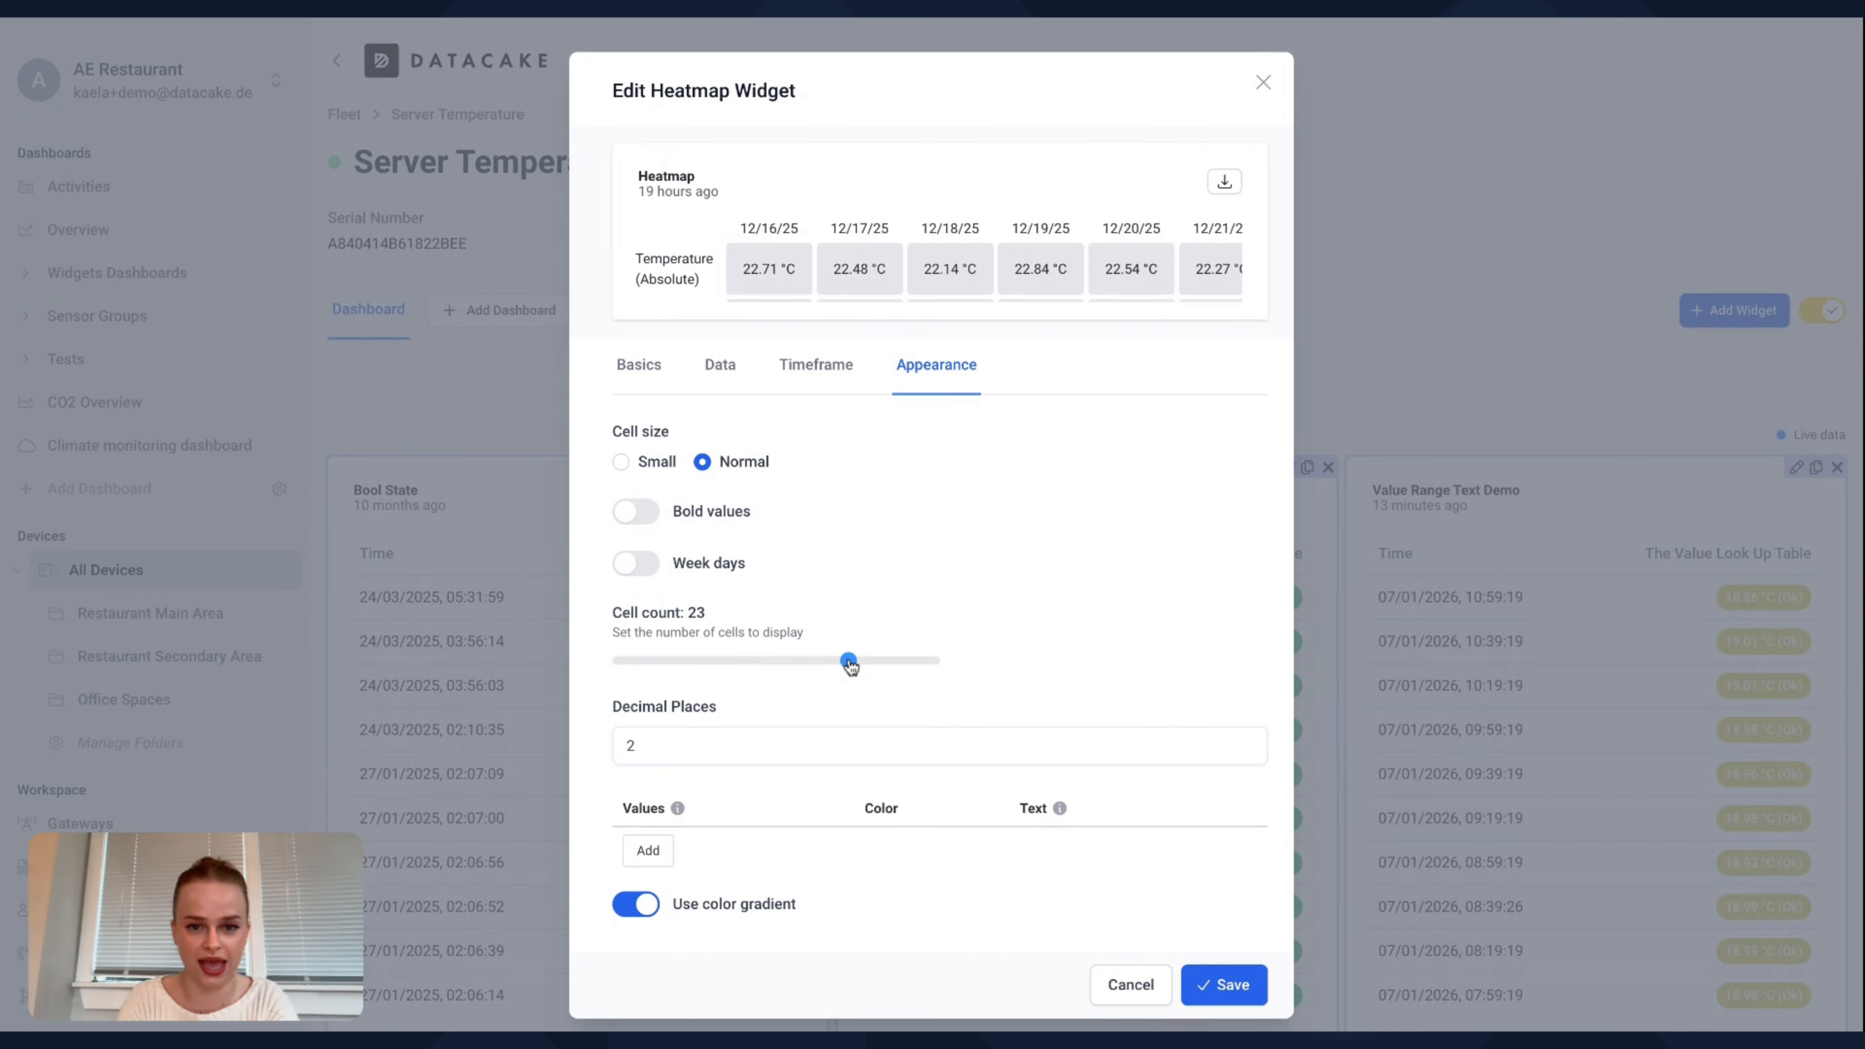
{"action": "left_click", "coordinate": [621, 462]}
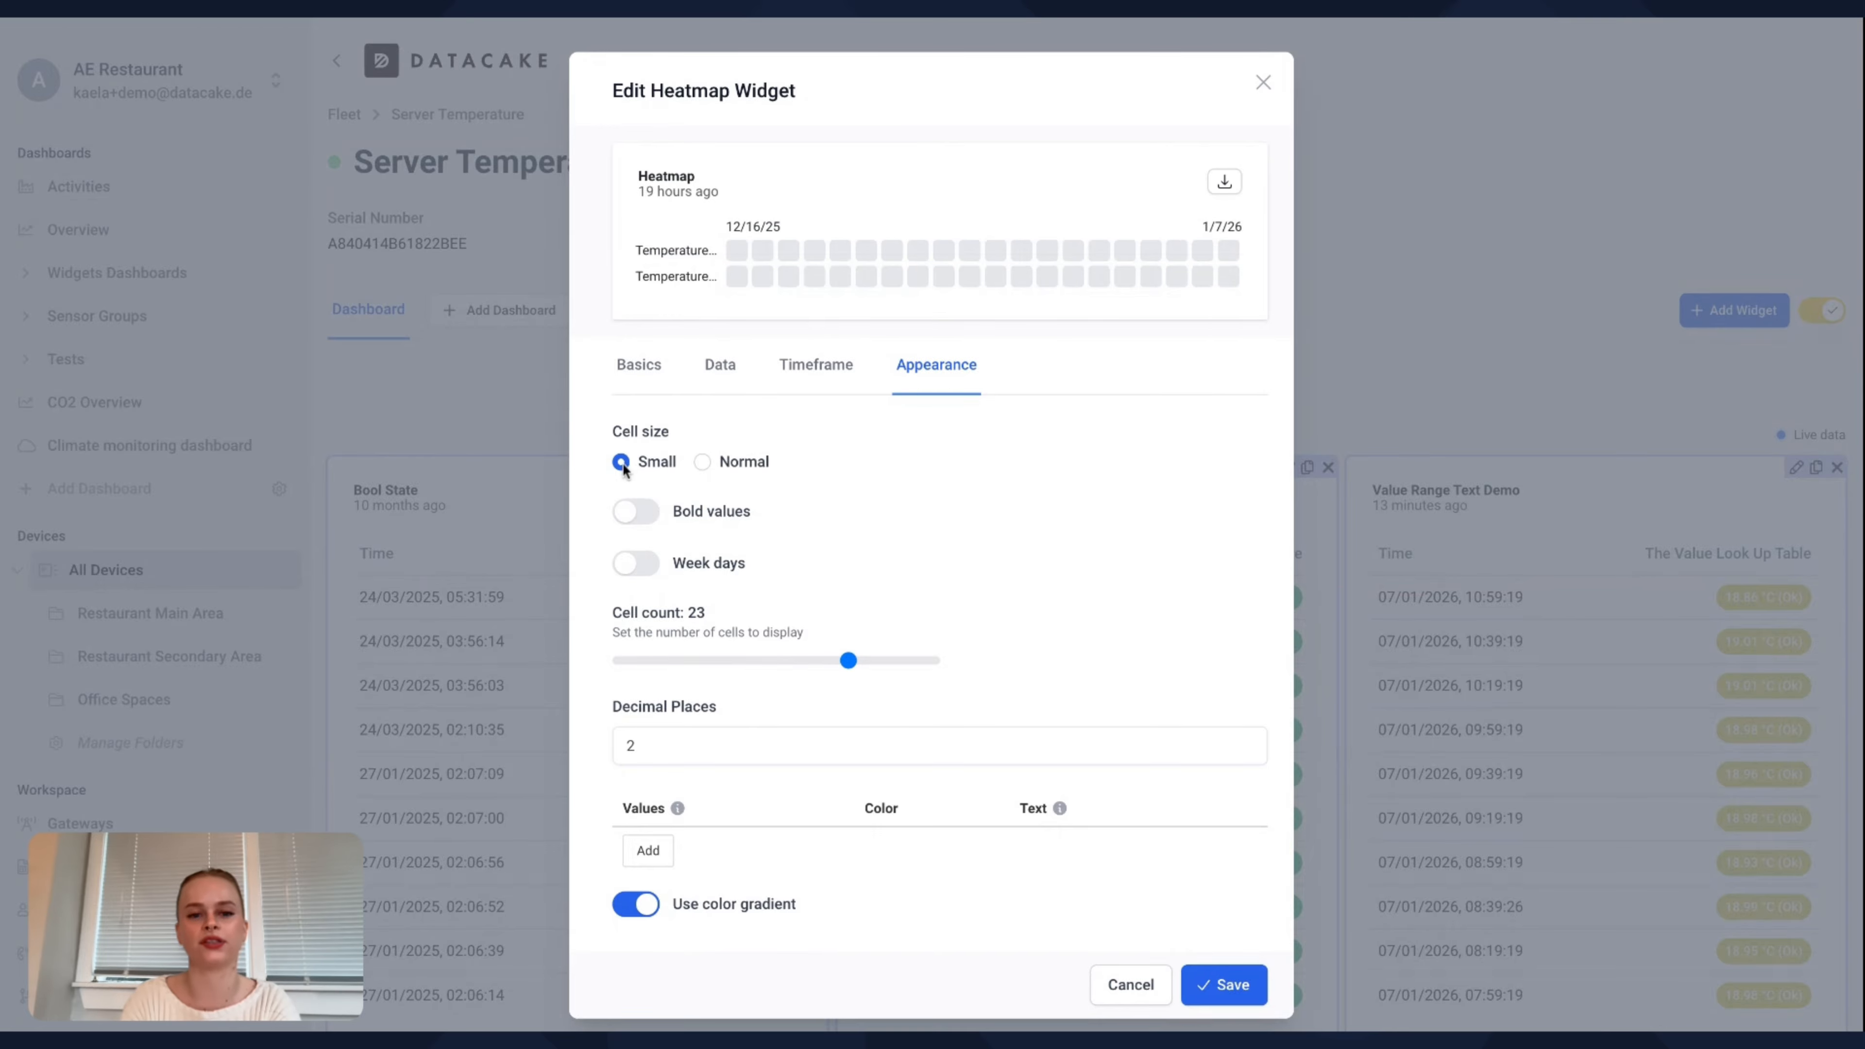
{"action": "left_click_drag", "start_coordinate": [848, 660], "coordinate": [683, 666]}
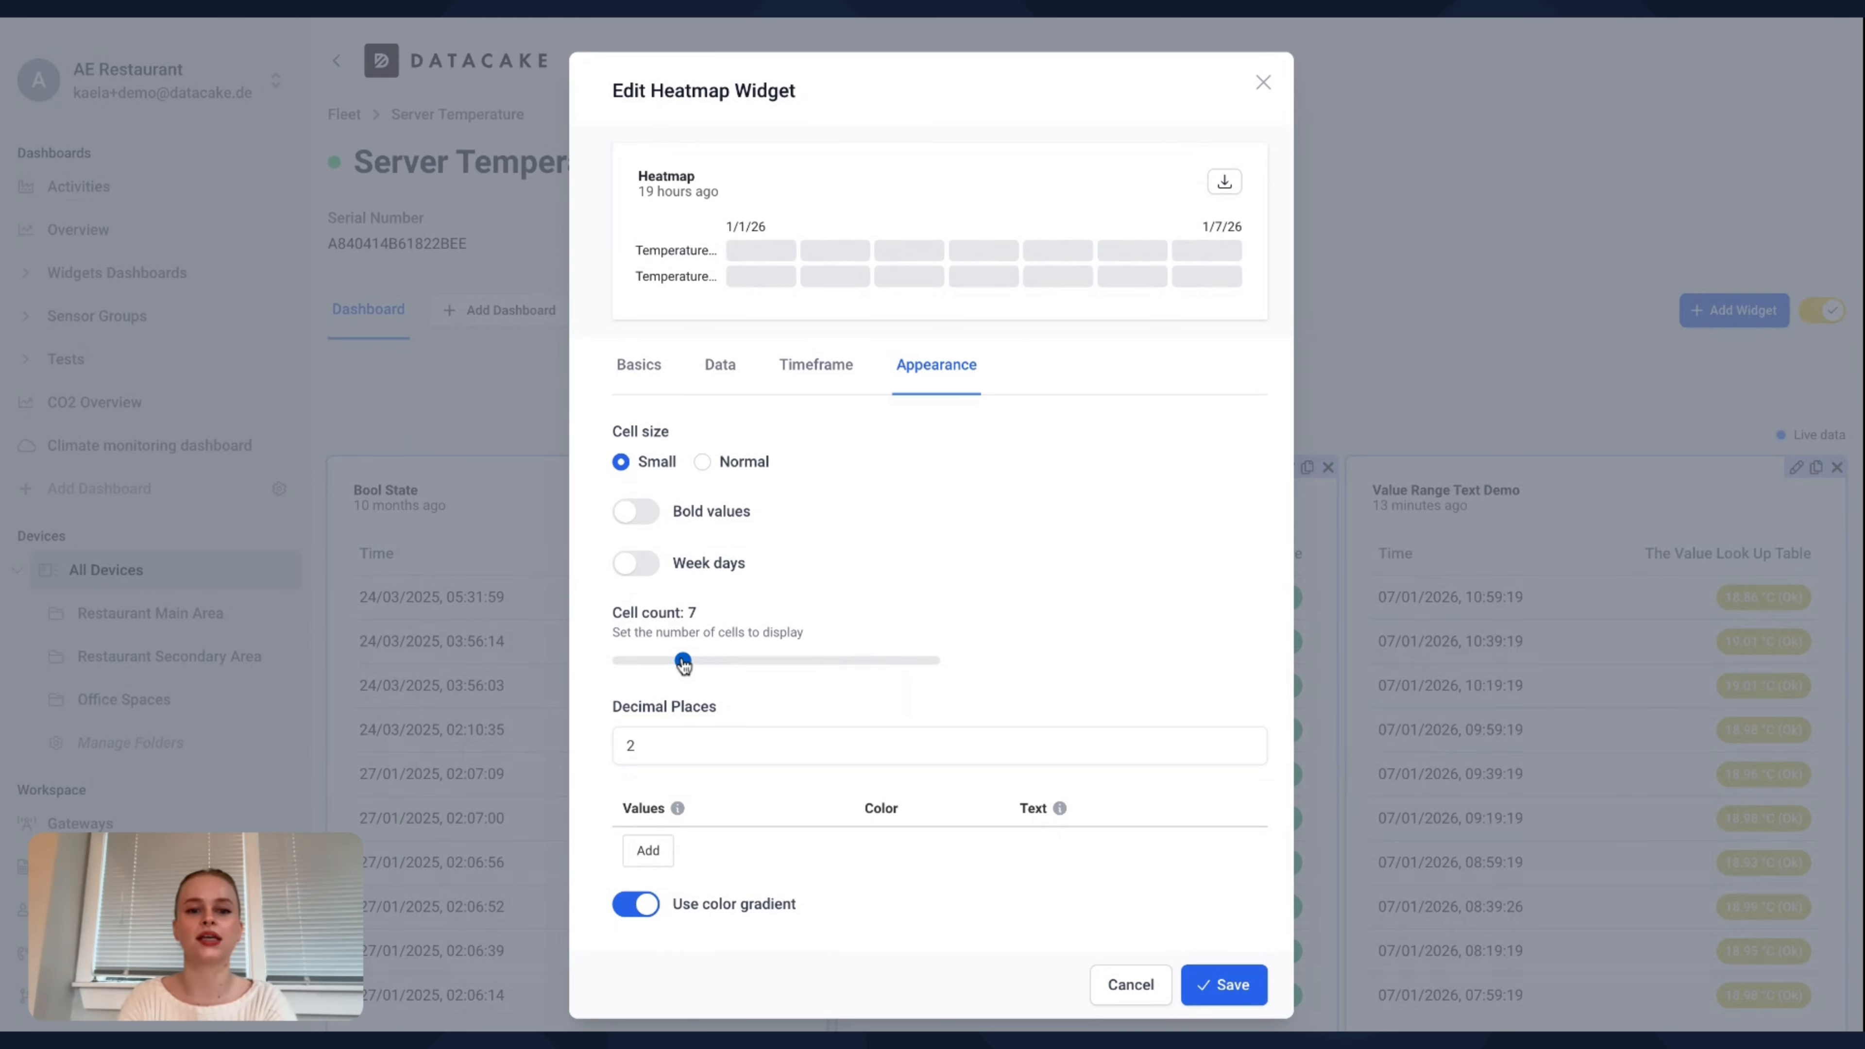
{"action": "left_click", "coordinate": [696, 459]}
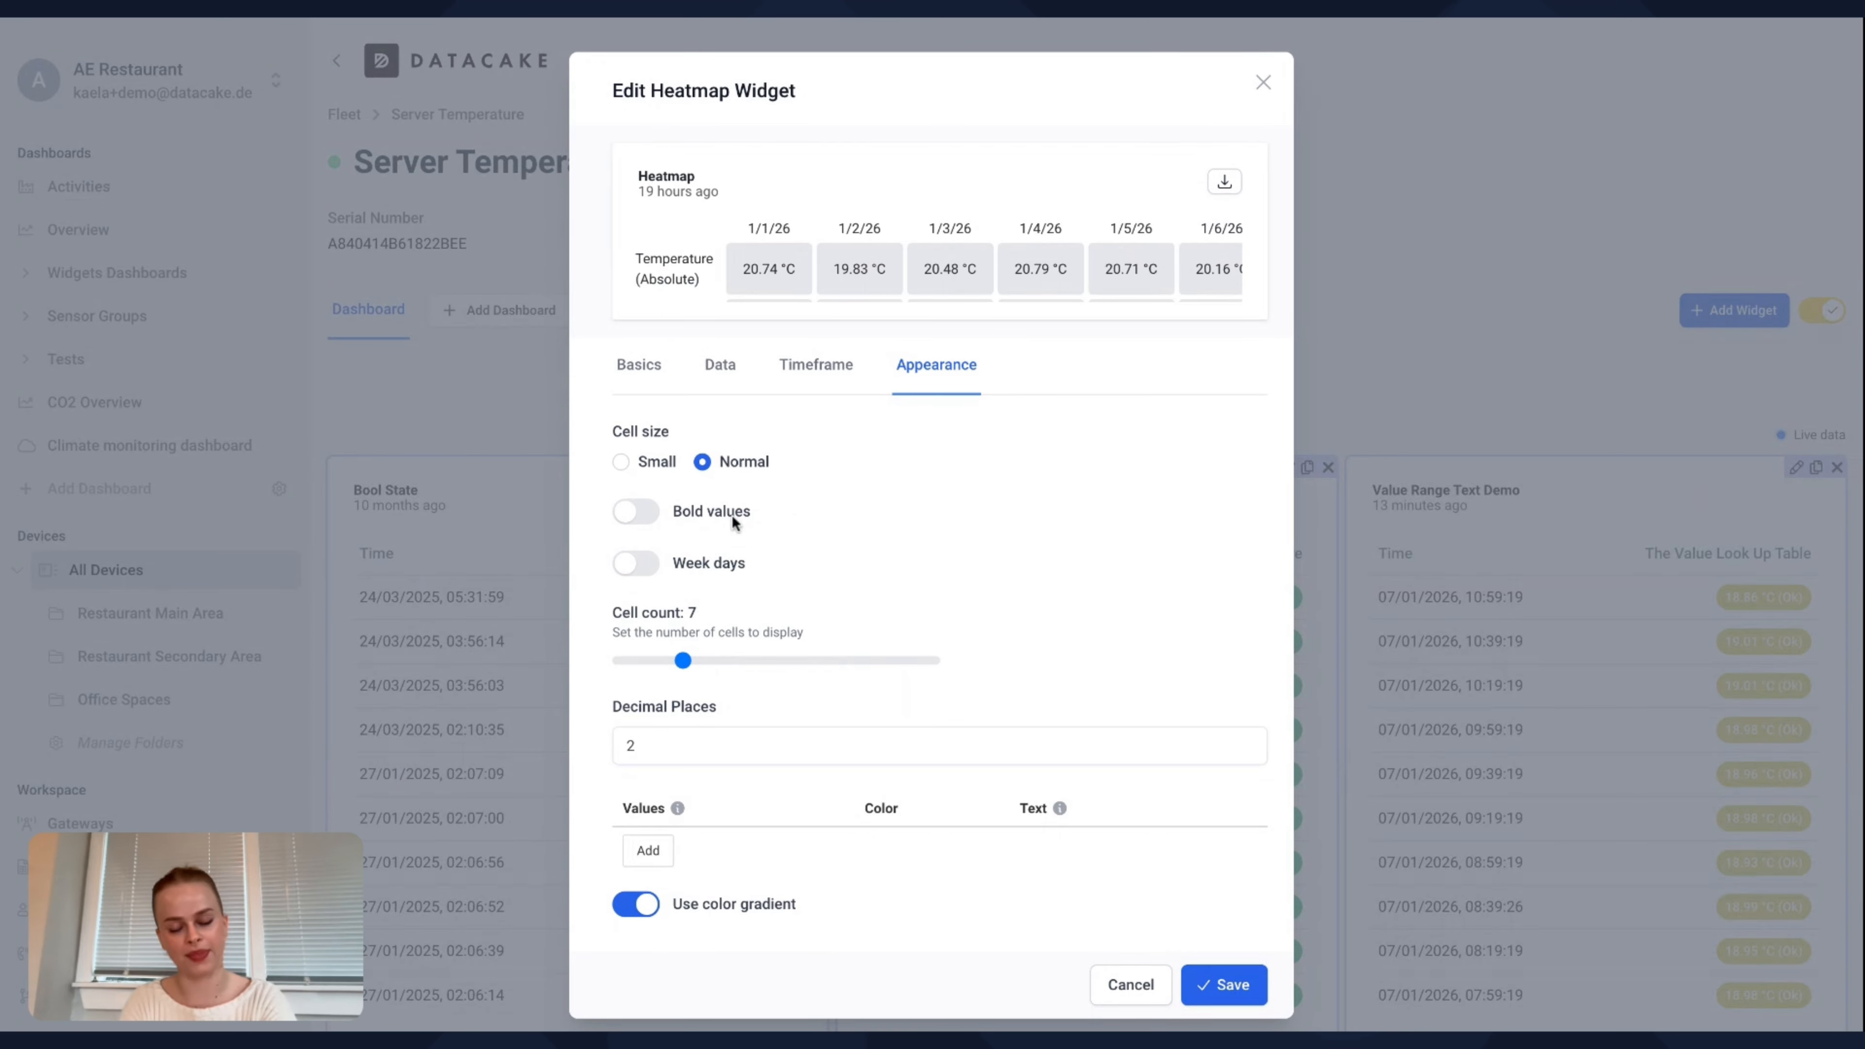
- Try bold values in the heatmap, turn them off again, and enable the Week days option
{"action": "left_click", "coordinate": [638, 513]}
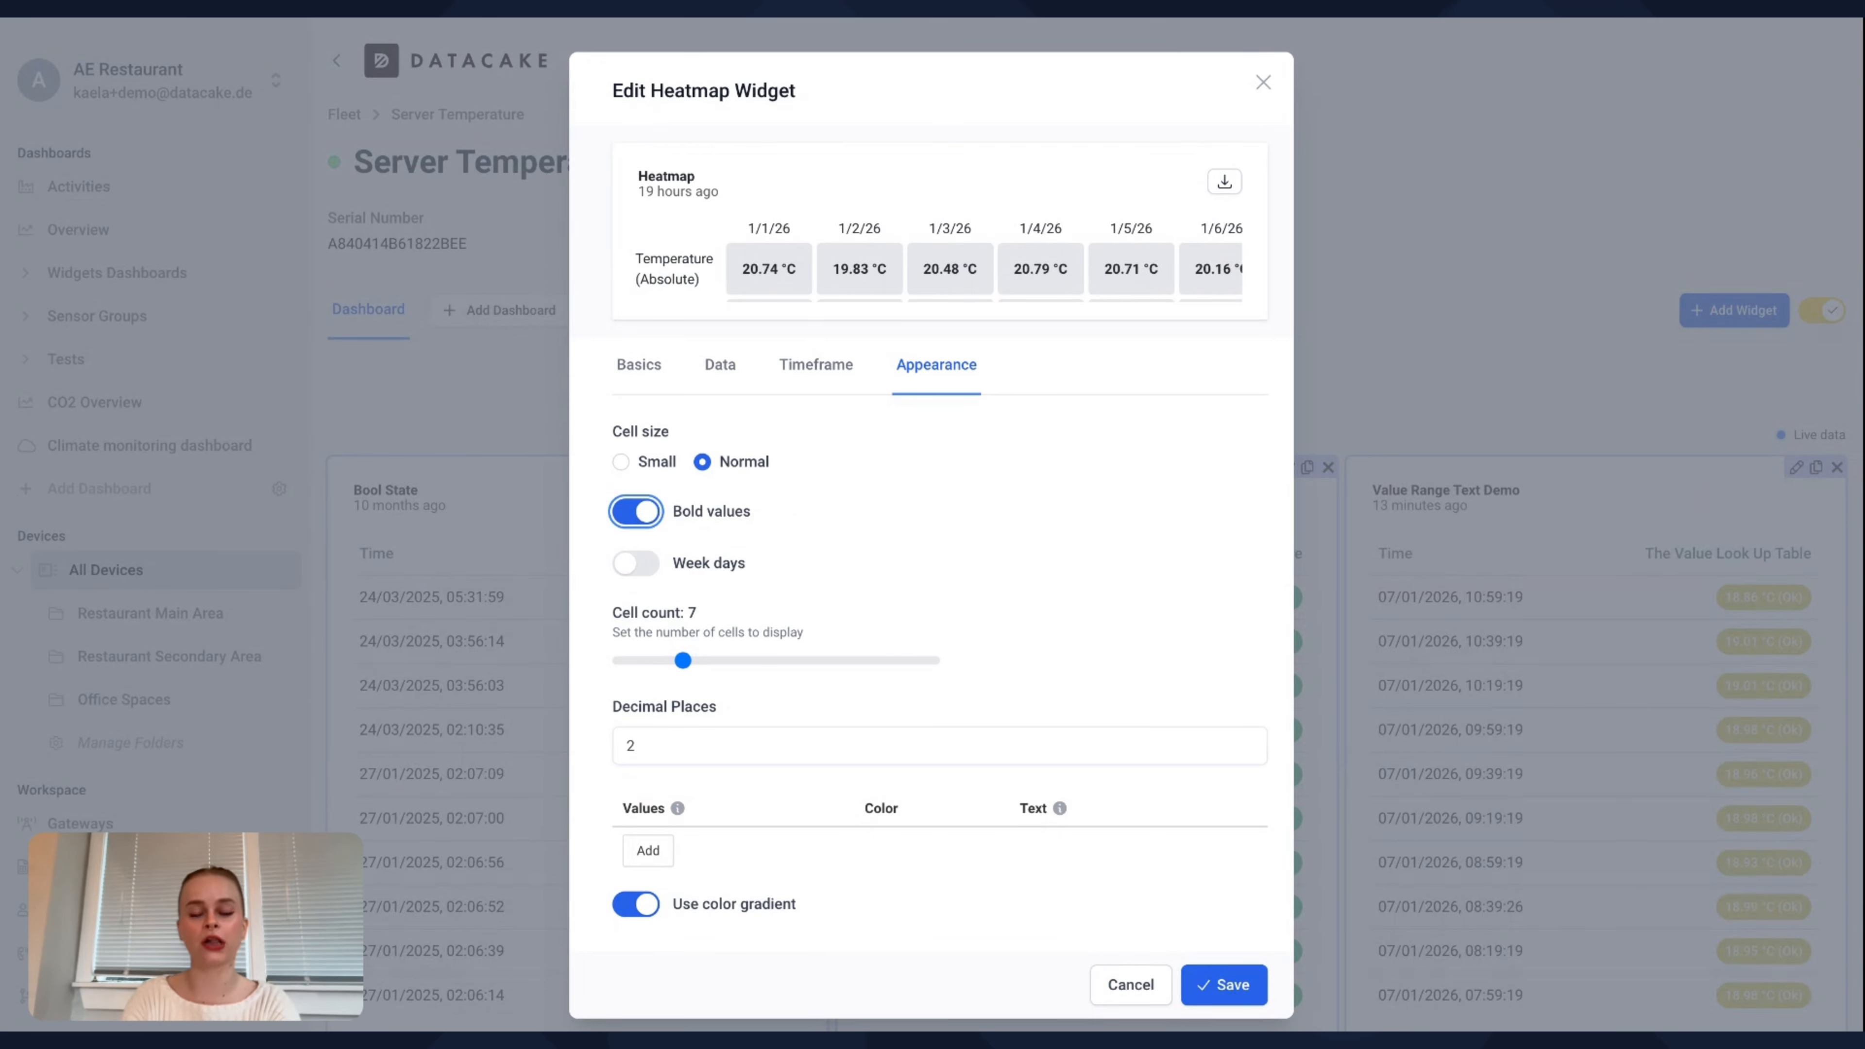
{"action": "left_click", "coordinate": [636, 512]}
{"action": "left_click", "coordinate": [636, 563]}
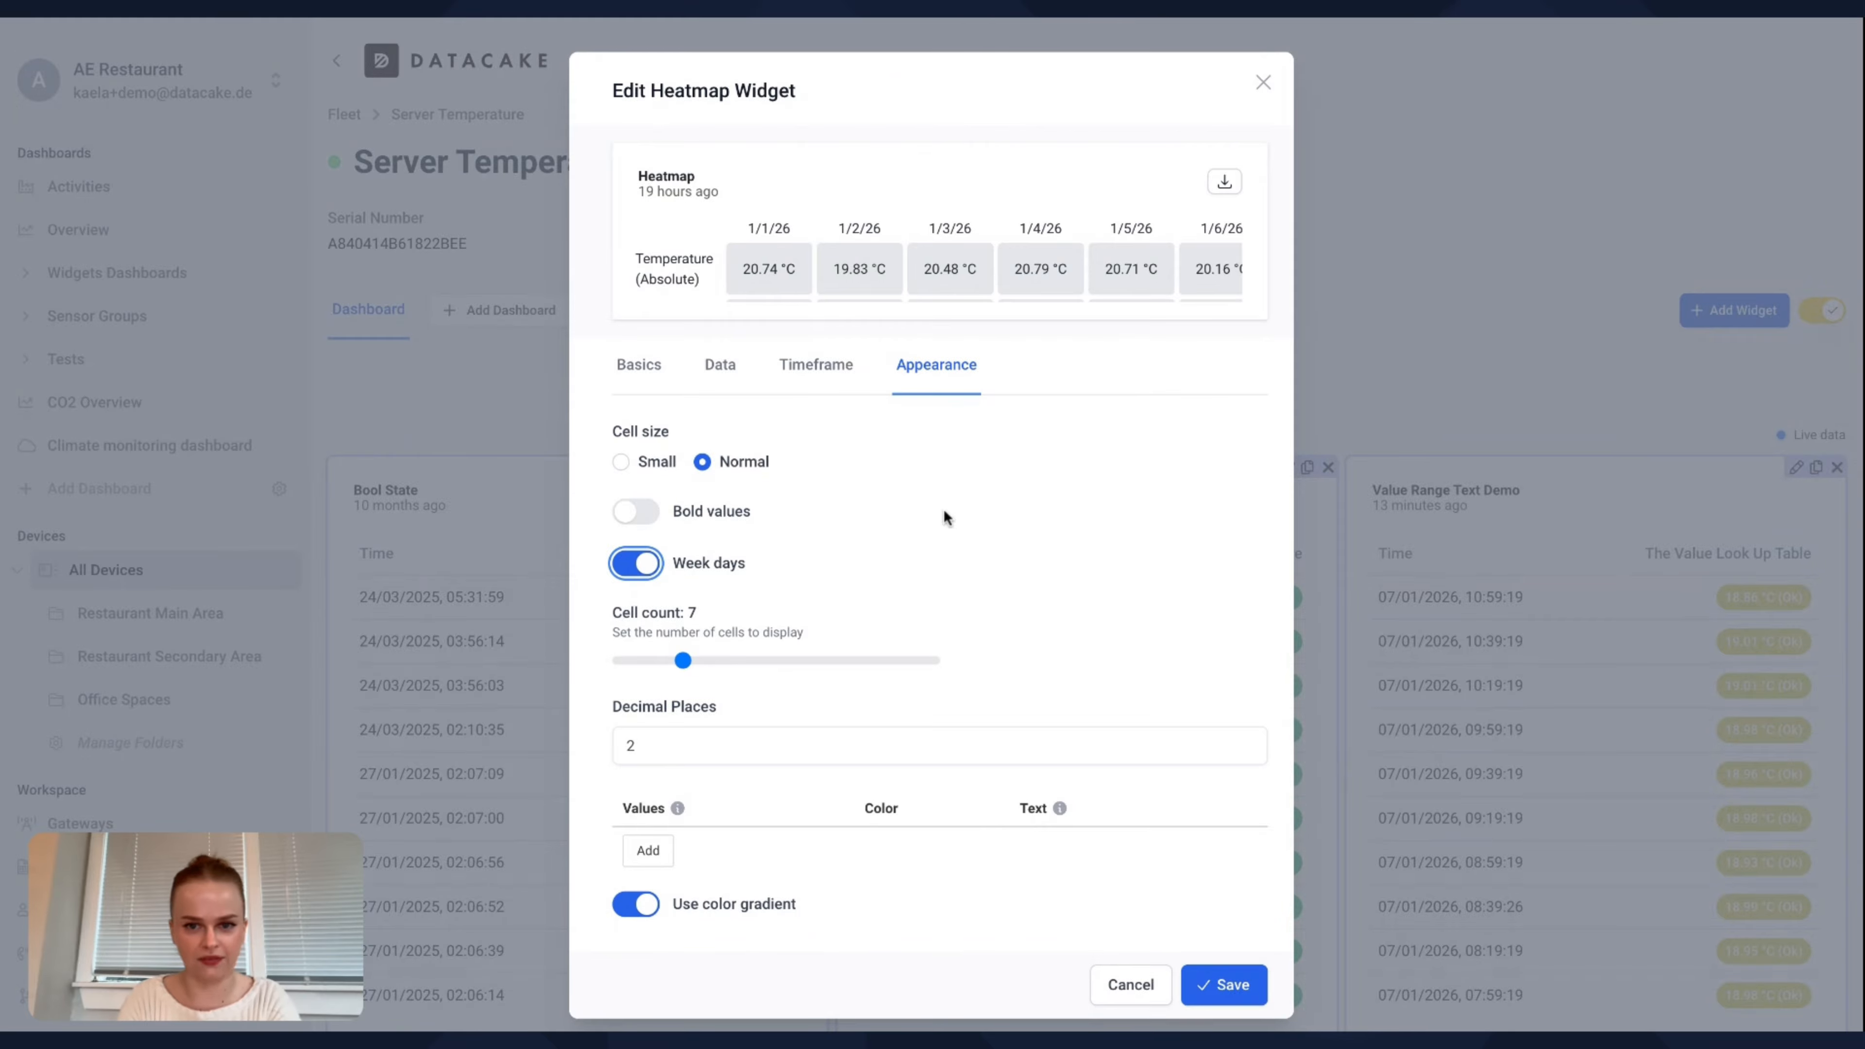
{"action": "scroll", "coordinate": [769, 592], "scroll_direction": "down", "scroll_amount": 1}
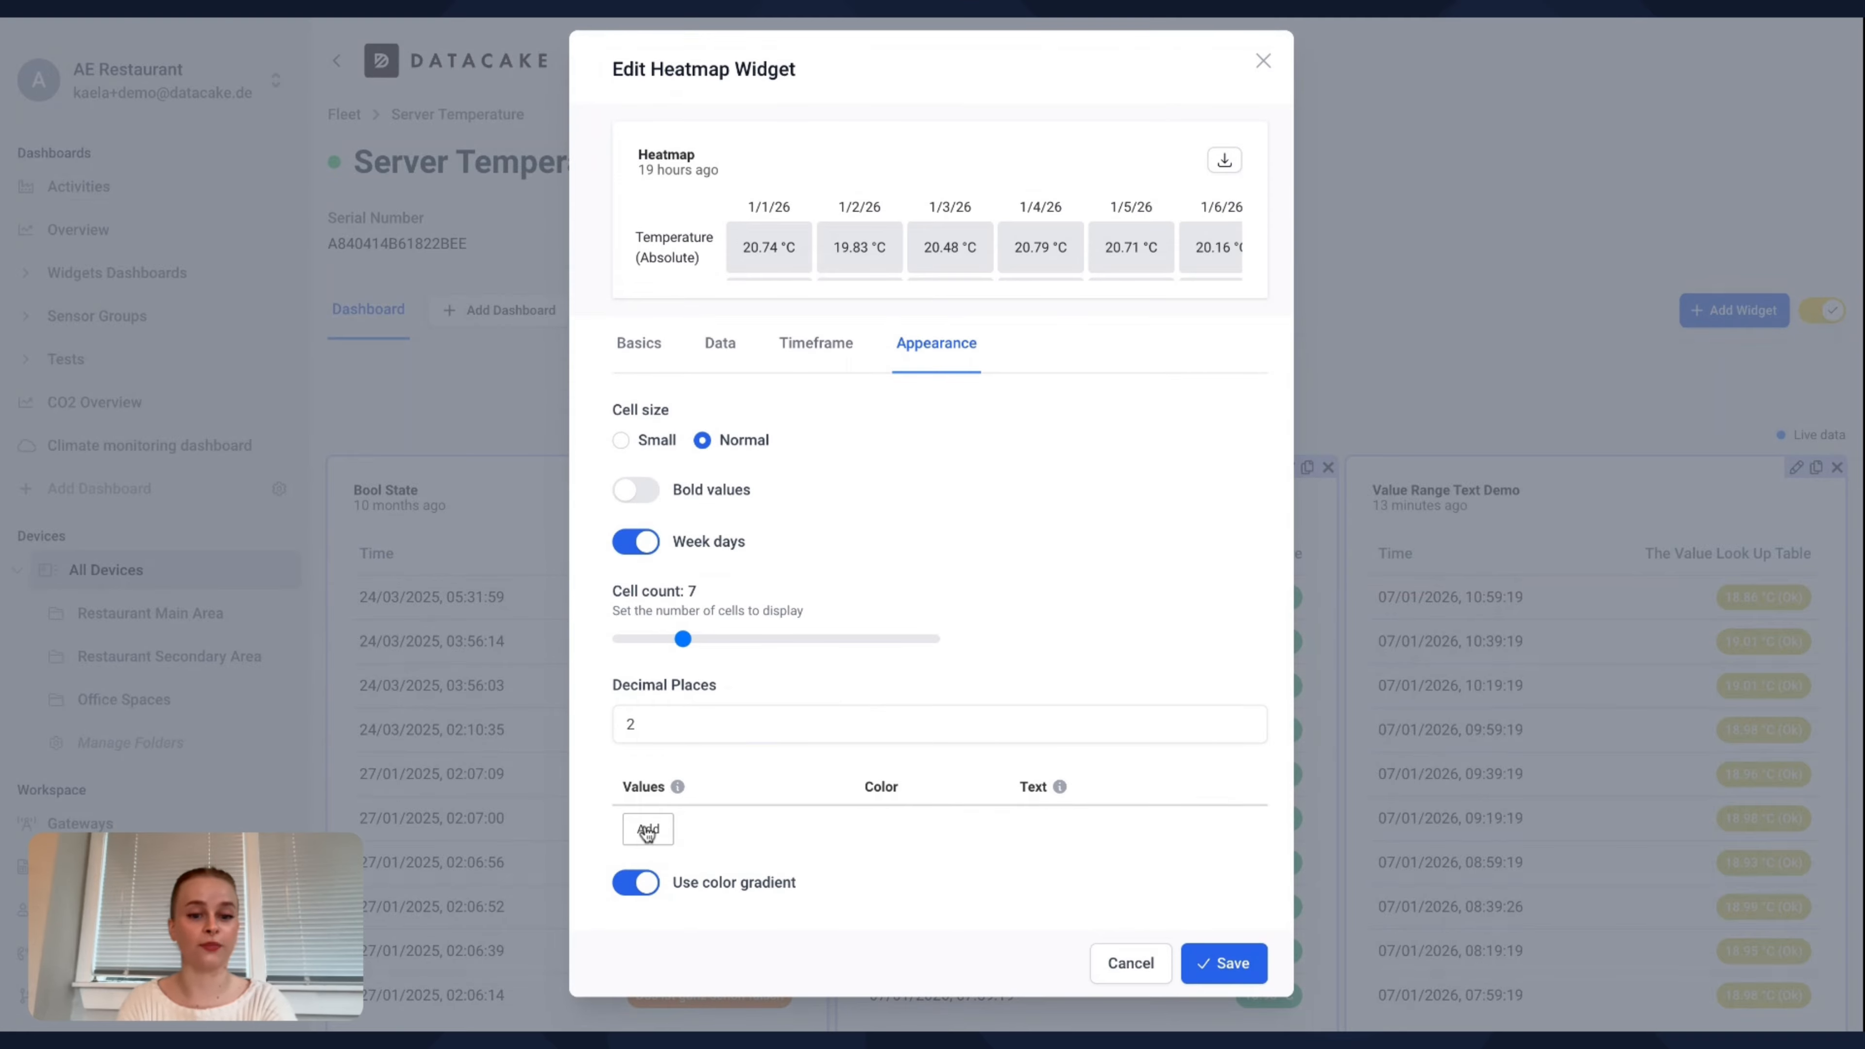
- Add three value rows to the heatmap's color table
{"action": "left_click", "coordinate": [648, 830]}
{"action": "left_click", "coordinate": [647, 886]}
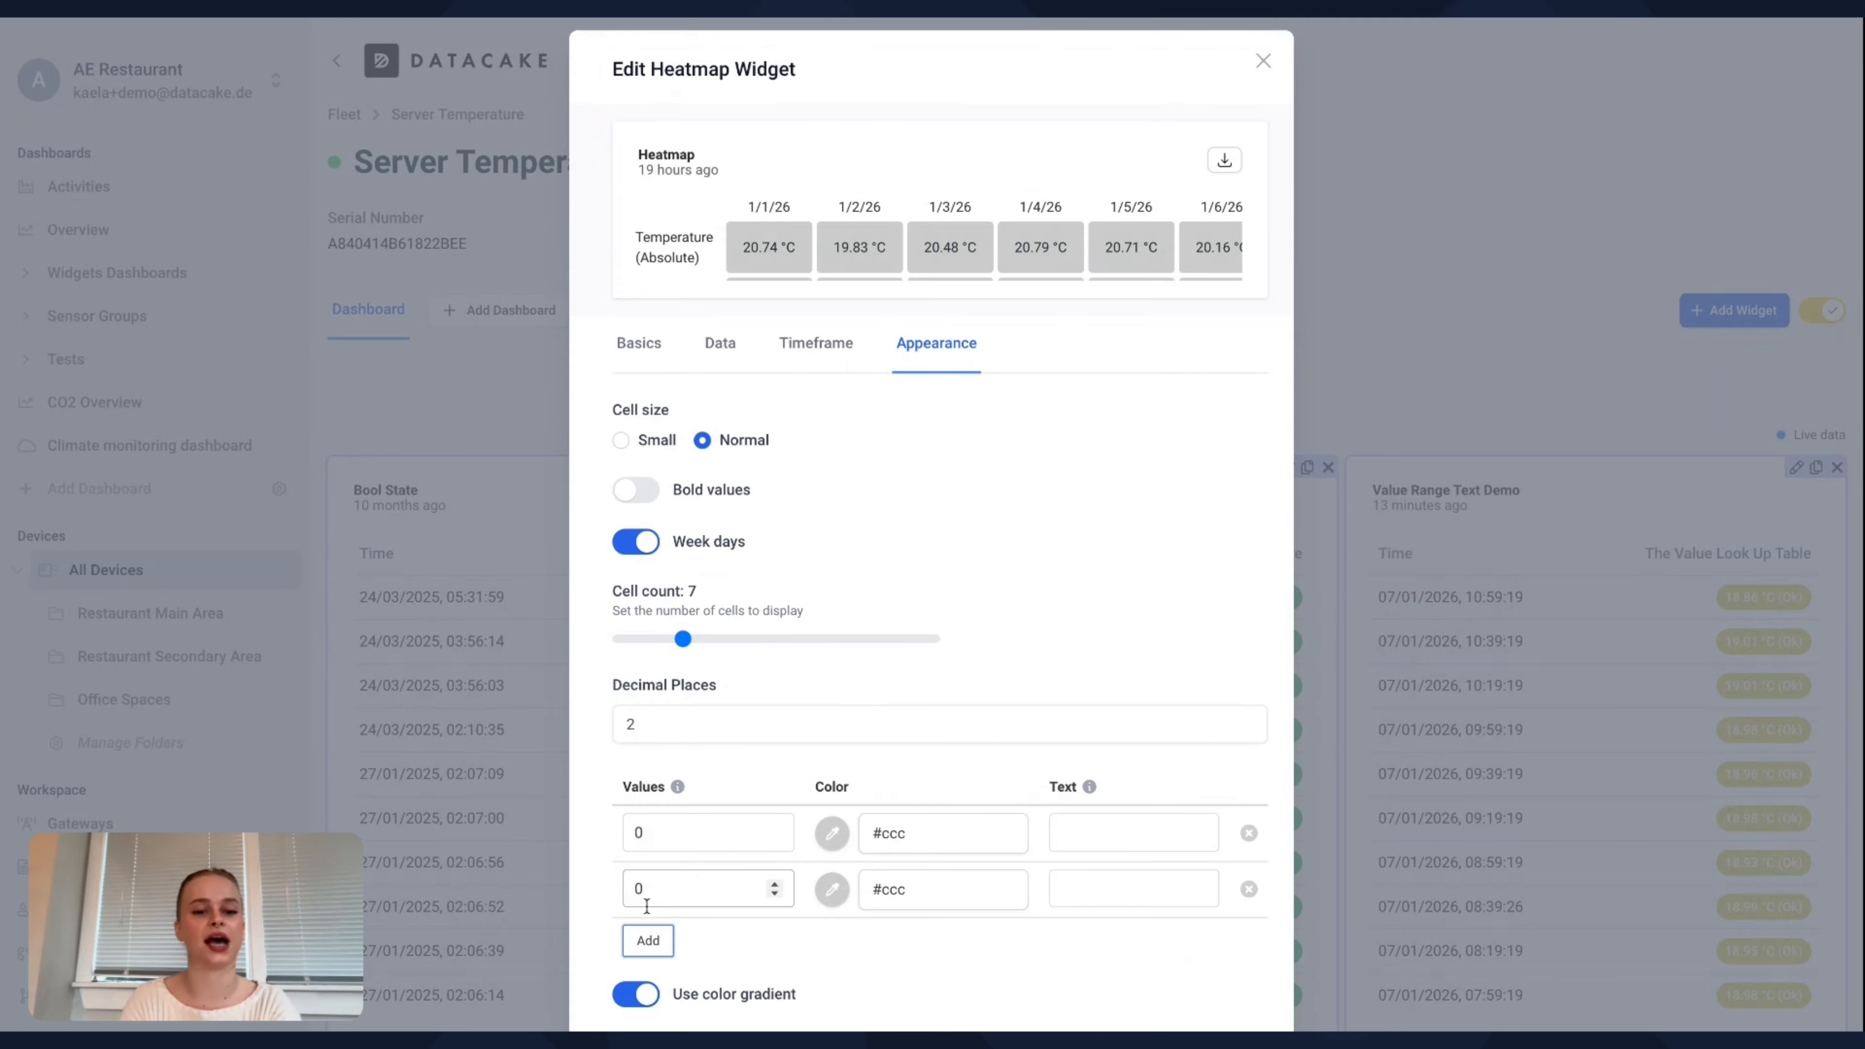
{"action": "left_click", "coordinate": [647, 941]}
{"action": "scroll", "coordinate": [955, 711], "scroll_direction": "down", "scroll_amount": 3}
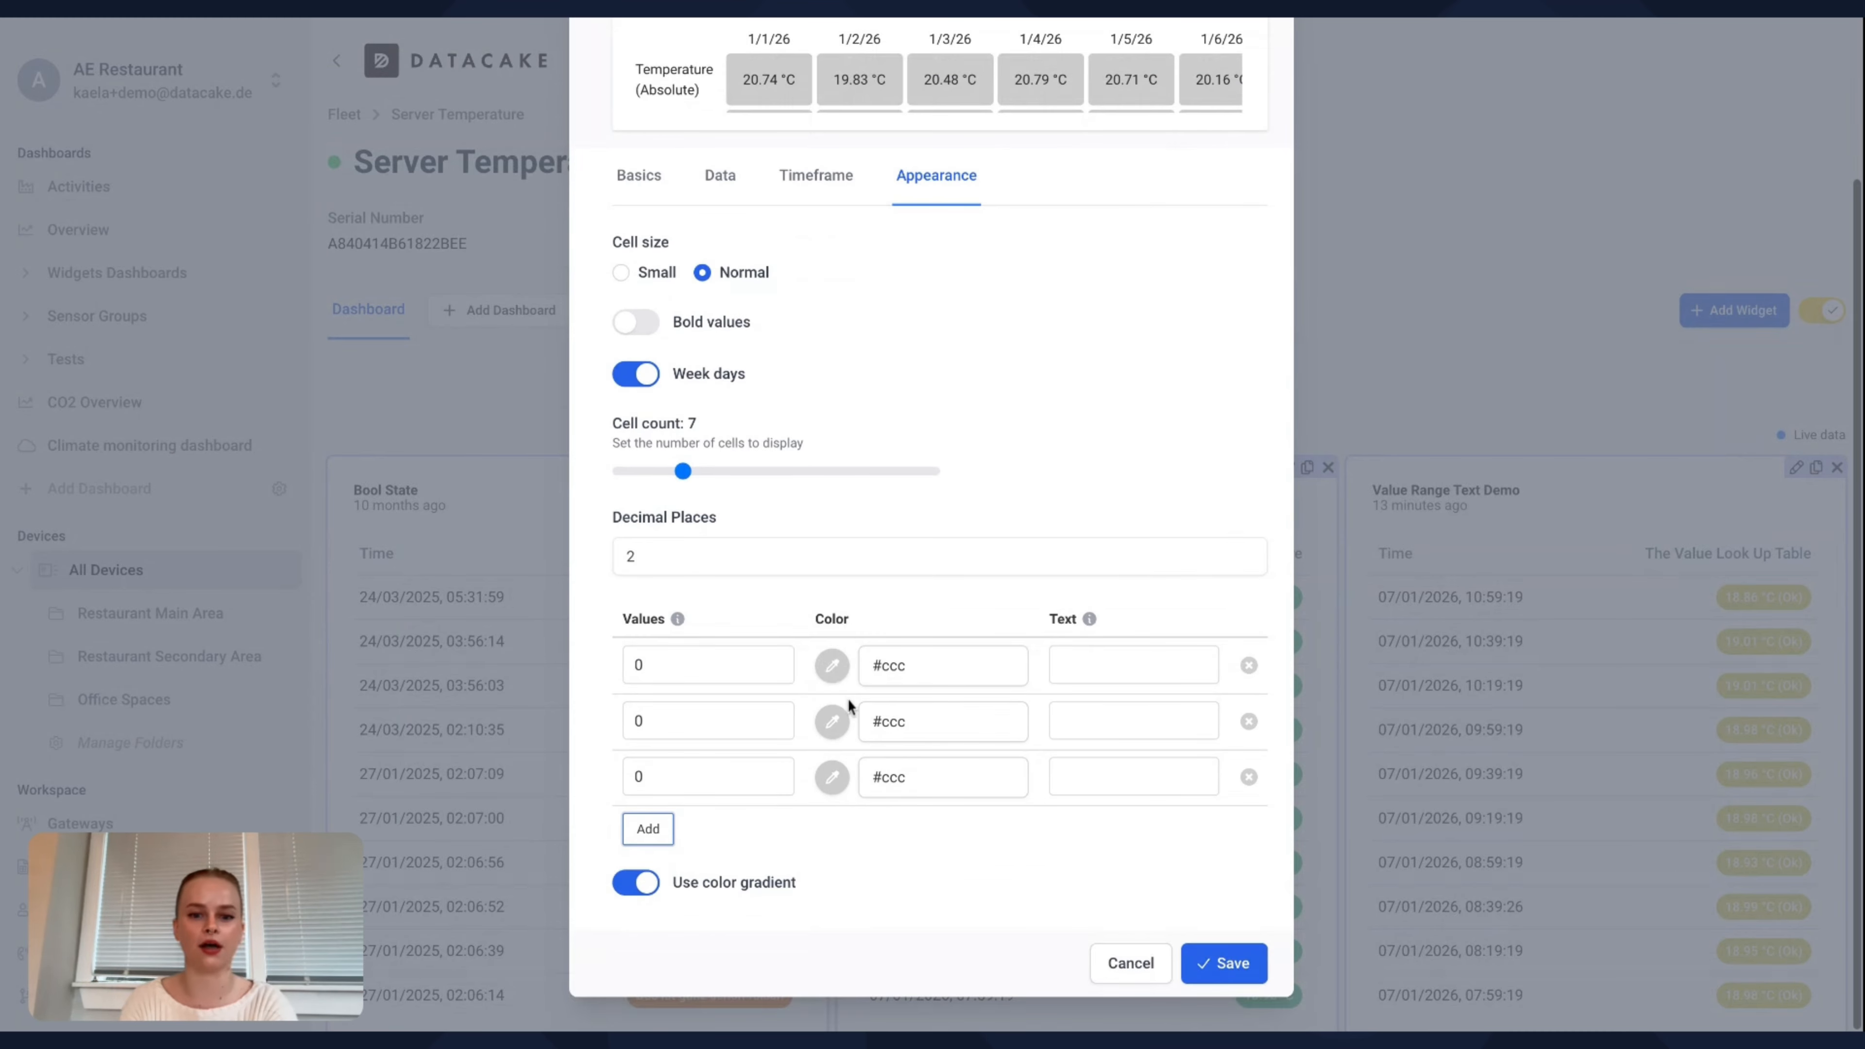
- Set the first color row's value to 18 and give it the blue color #4299e1
{"action": "left_click", "coordinate": [691, 657]}
{"action": "key", "text": "BackSpace"}
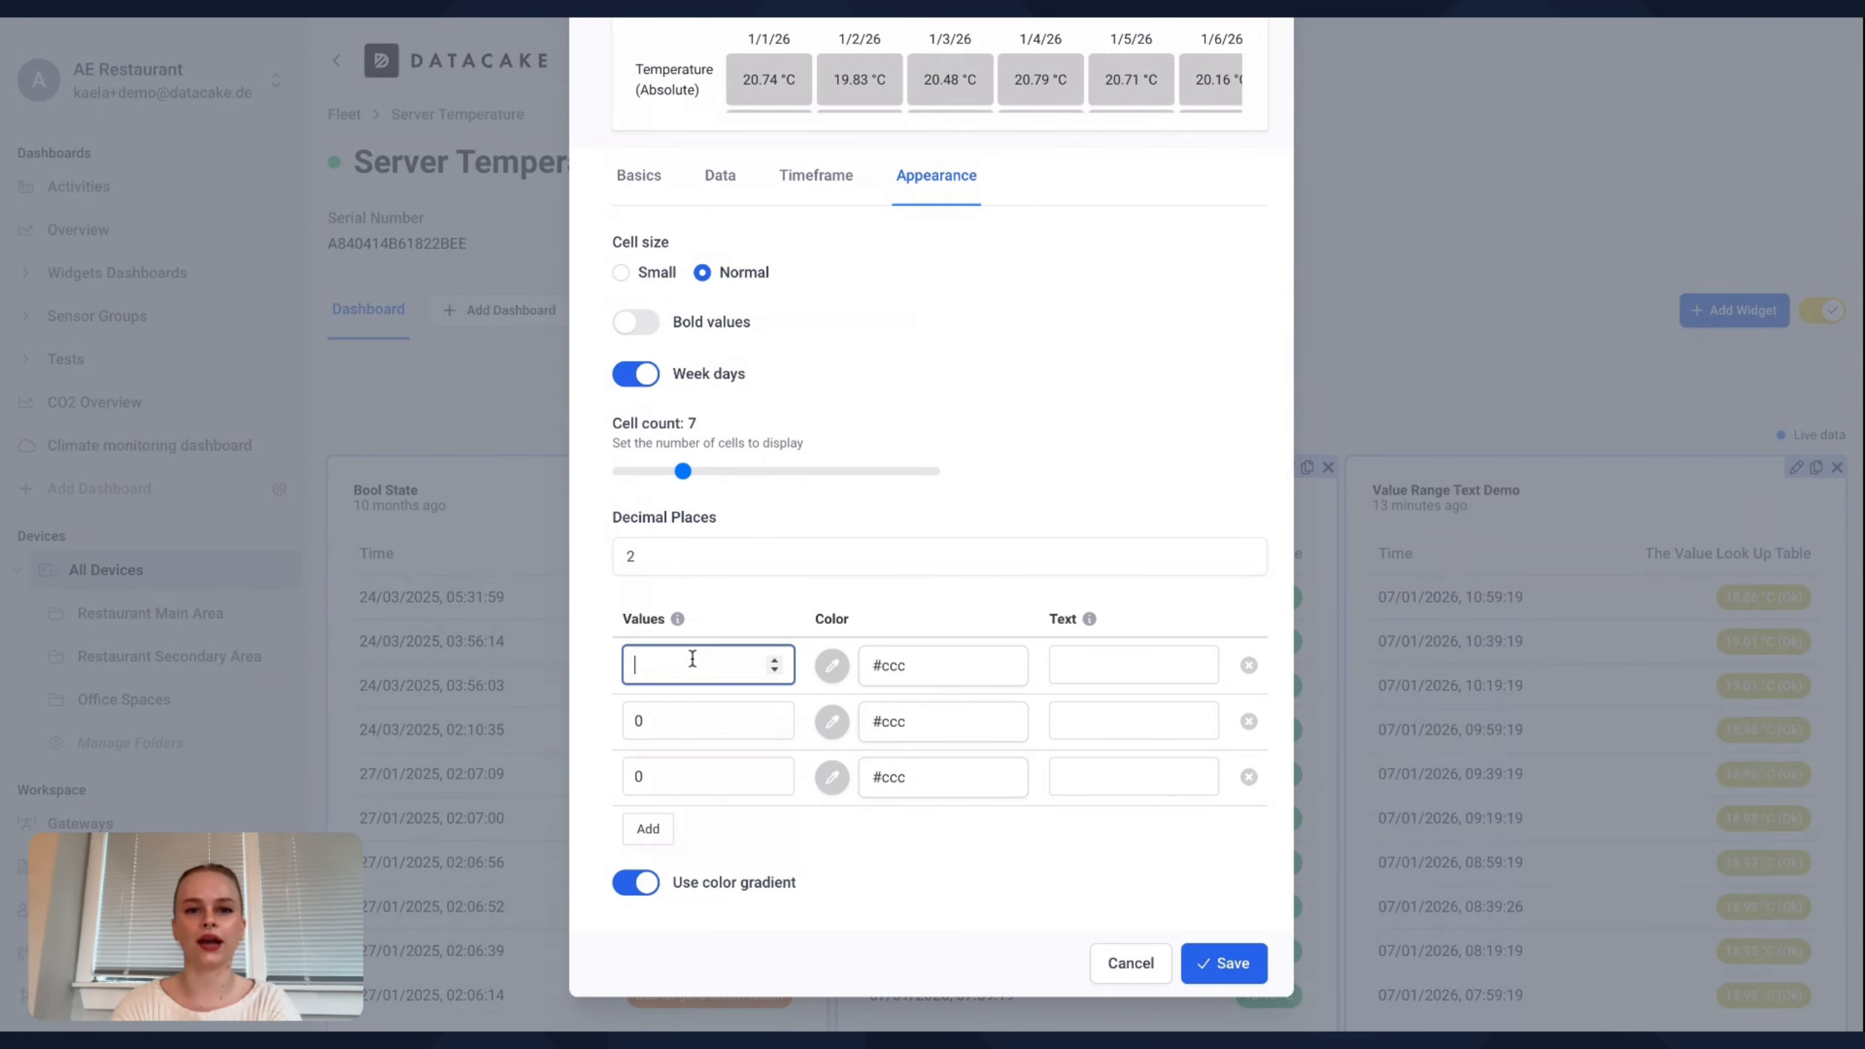
{"action": "type", "text": "18"}
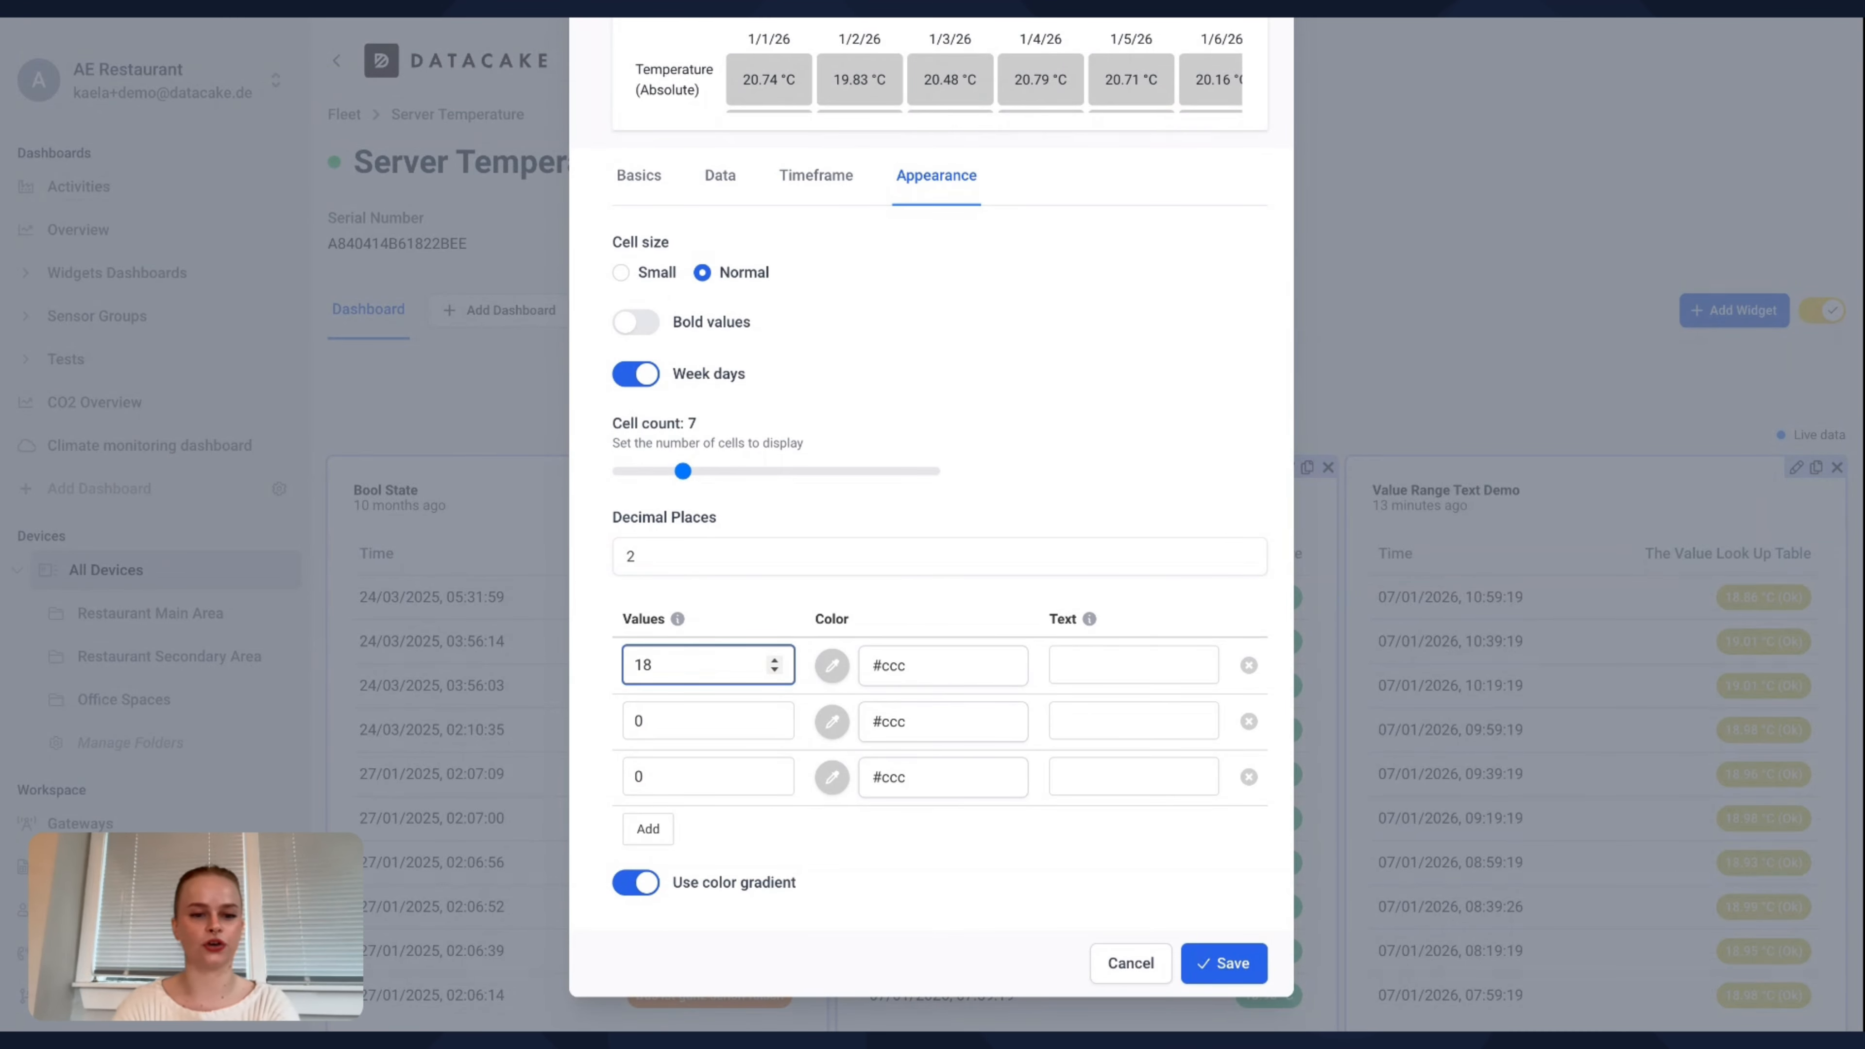
{"action": "left_click", "coordinate": [831, 665]}
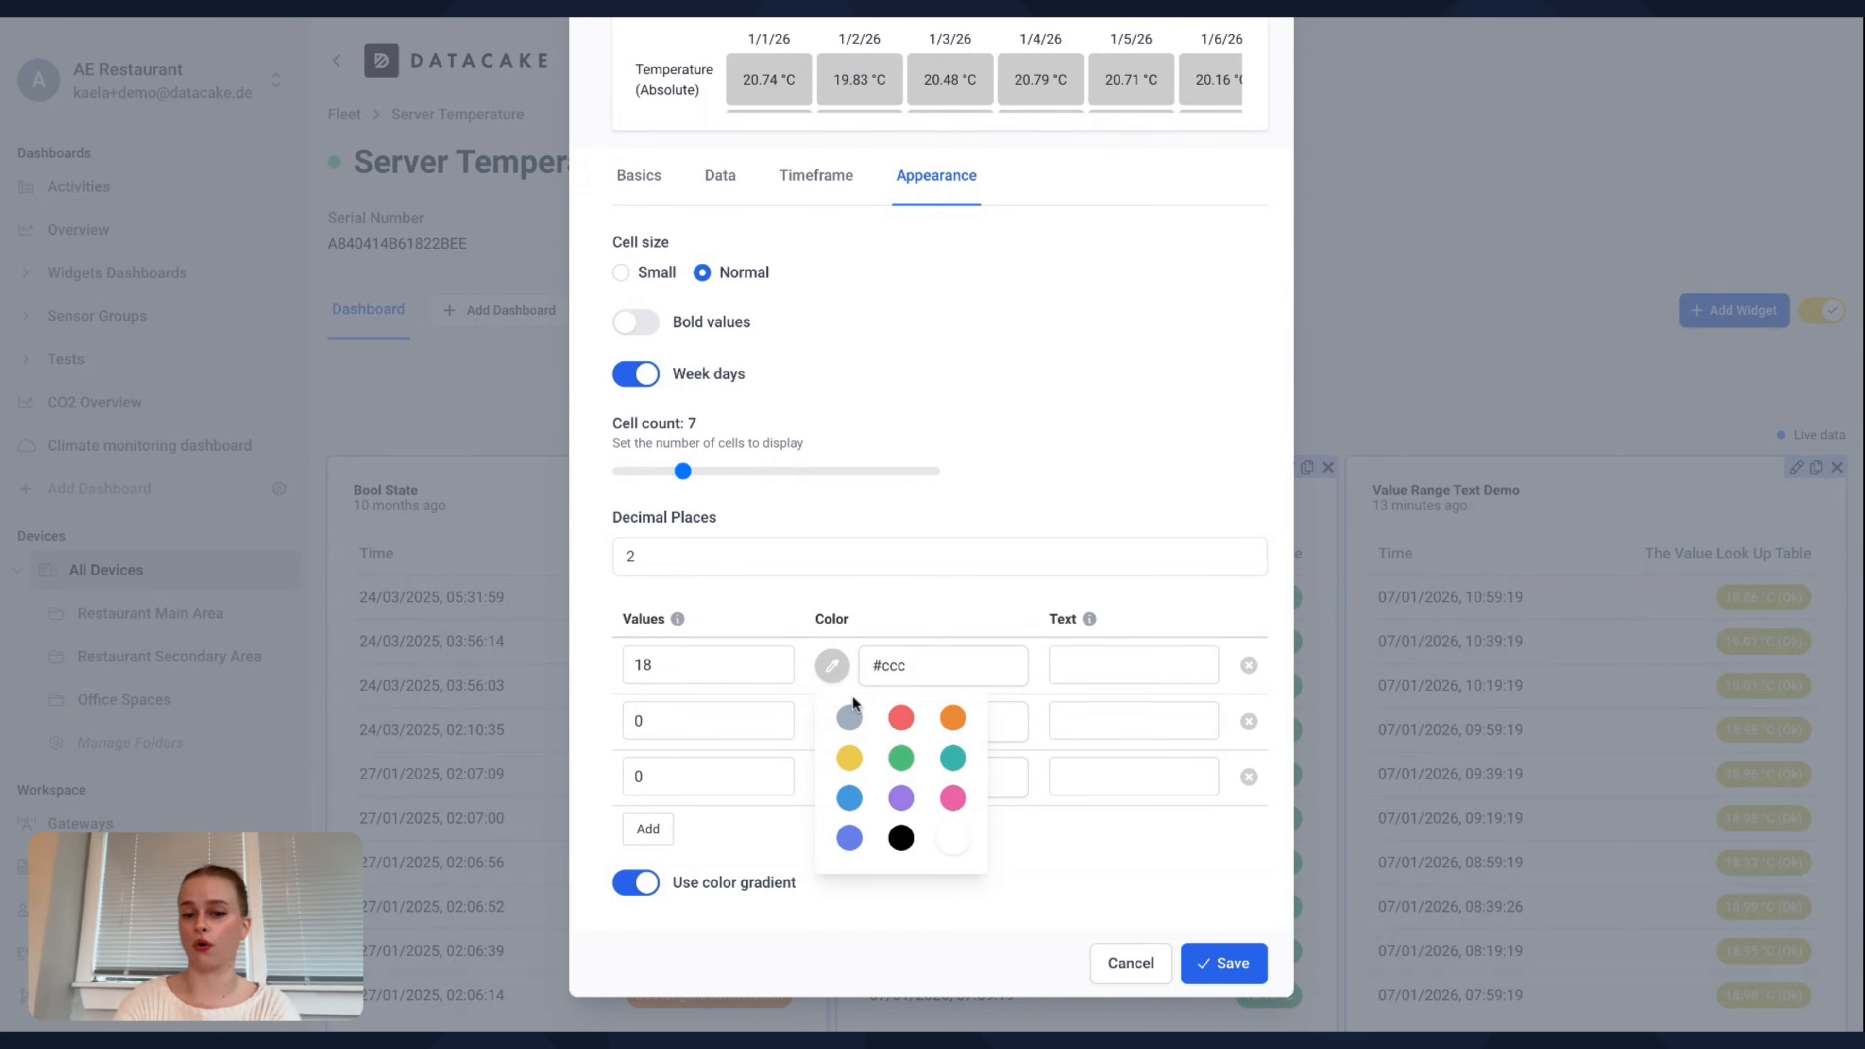
{"action": "left_click", "coordinate": [850, 799]}
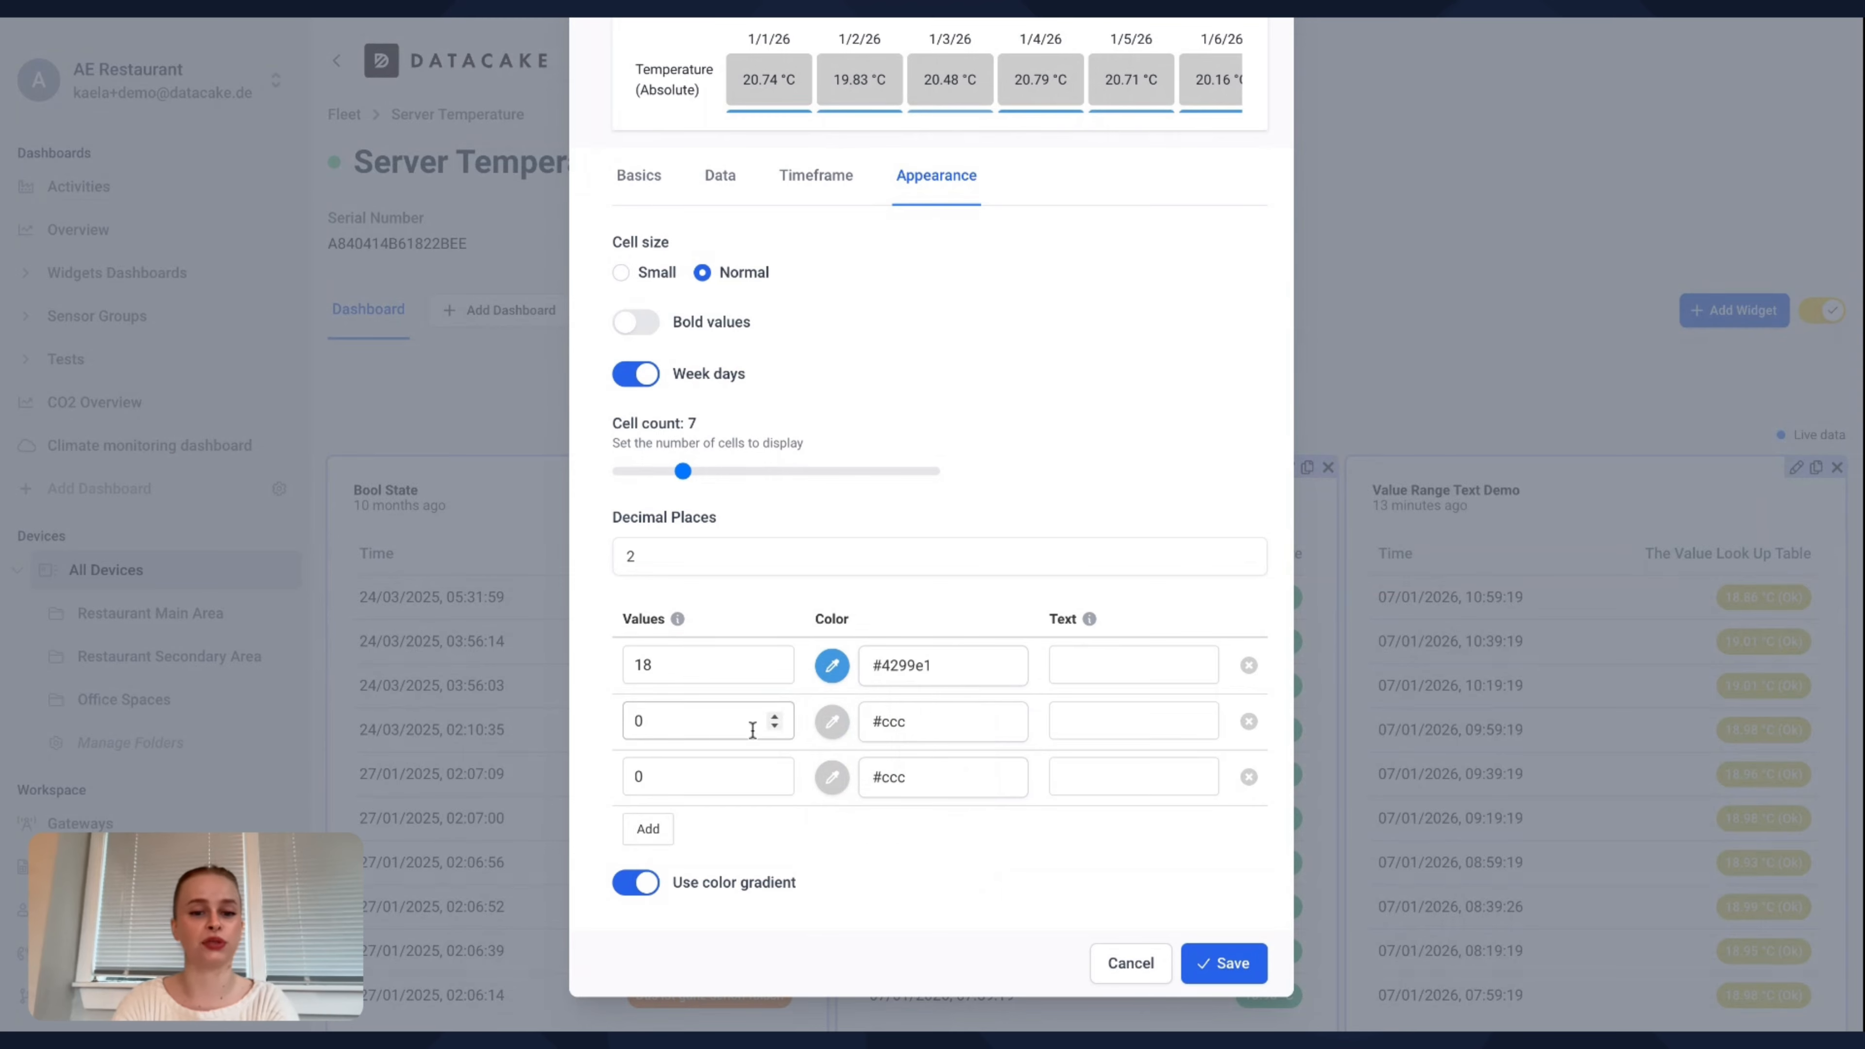
- Set the second color row's value to 20 and give it the green color #48bb78
{"action": "left_click", "coordinate": [708, 717]}
{"action": "key", "text": "BackSpace"}
{"action": "type", "text": "20"}
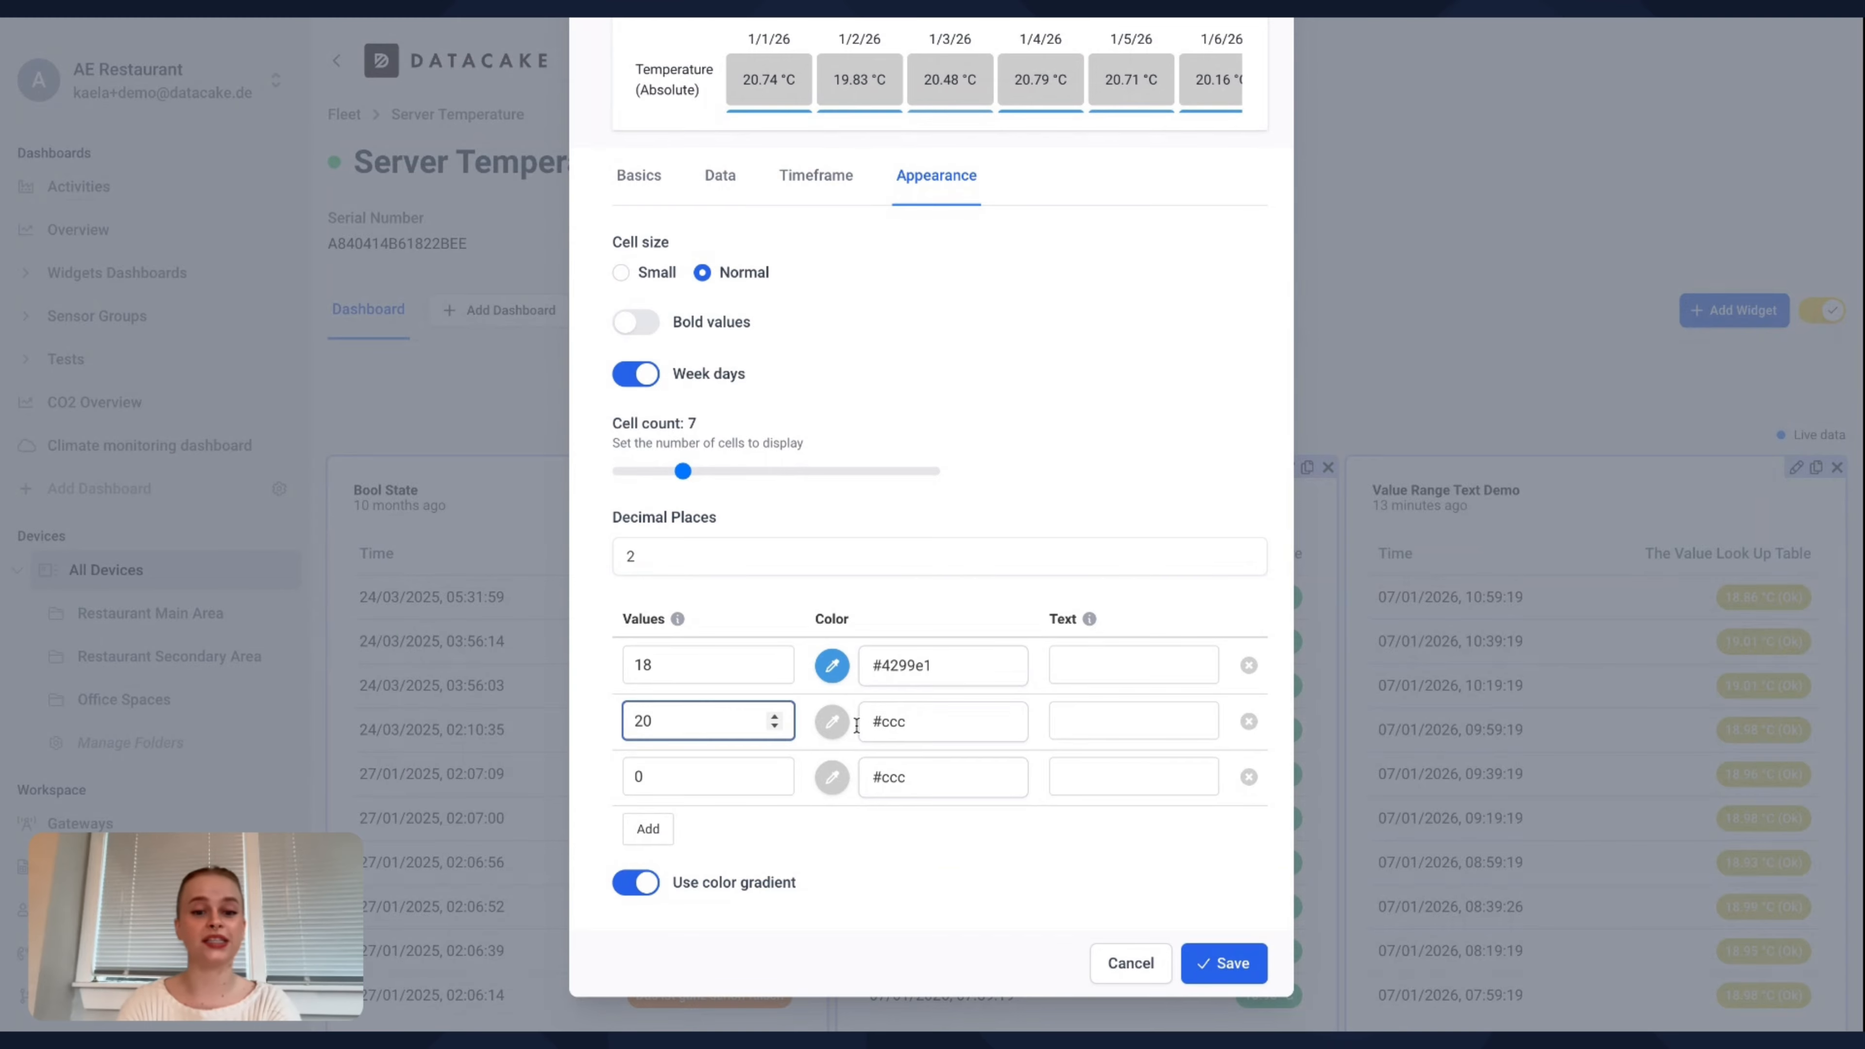
{"action": "left_click", "coordinate": [829, 731]}
{"action": "left_click", "coordinate": [901, 813]}
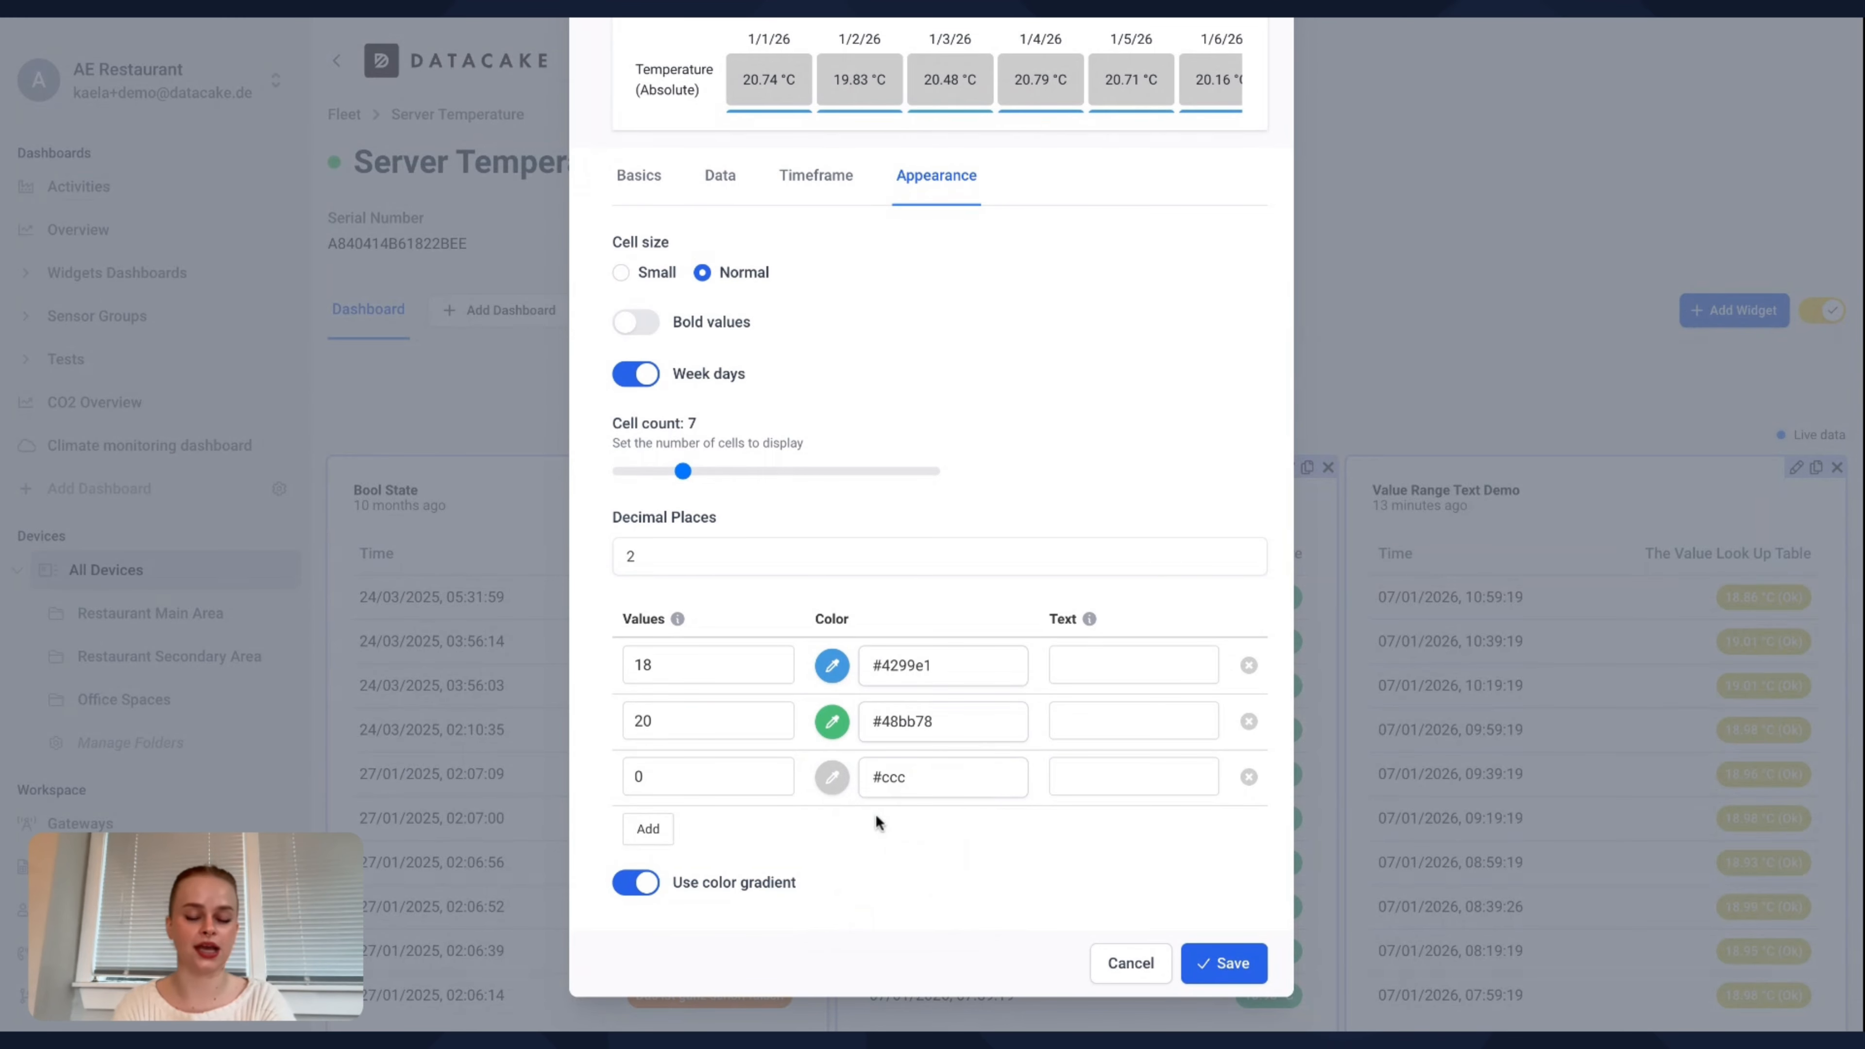
- Set the third color row's value to 22 and give it the red color #f56565
{"action": "left_click", "coordinate": [675, 783]}
{"action": "key", "text": "BackSpace"}
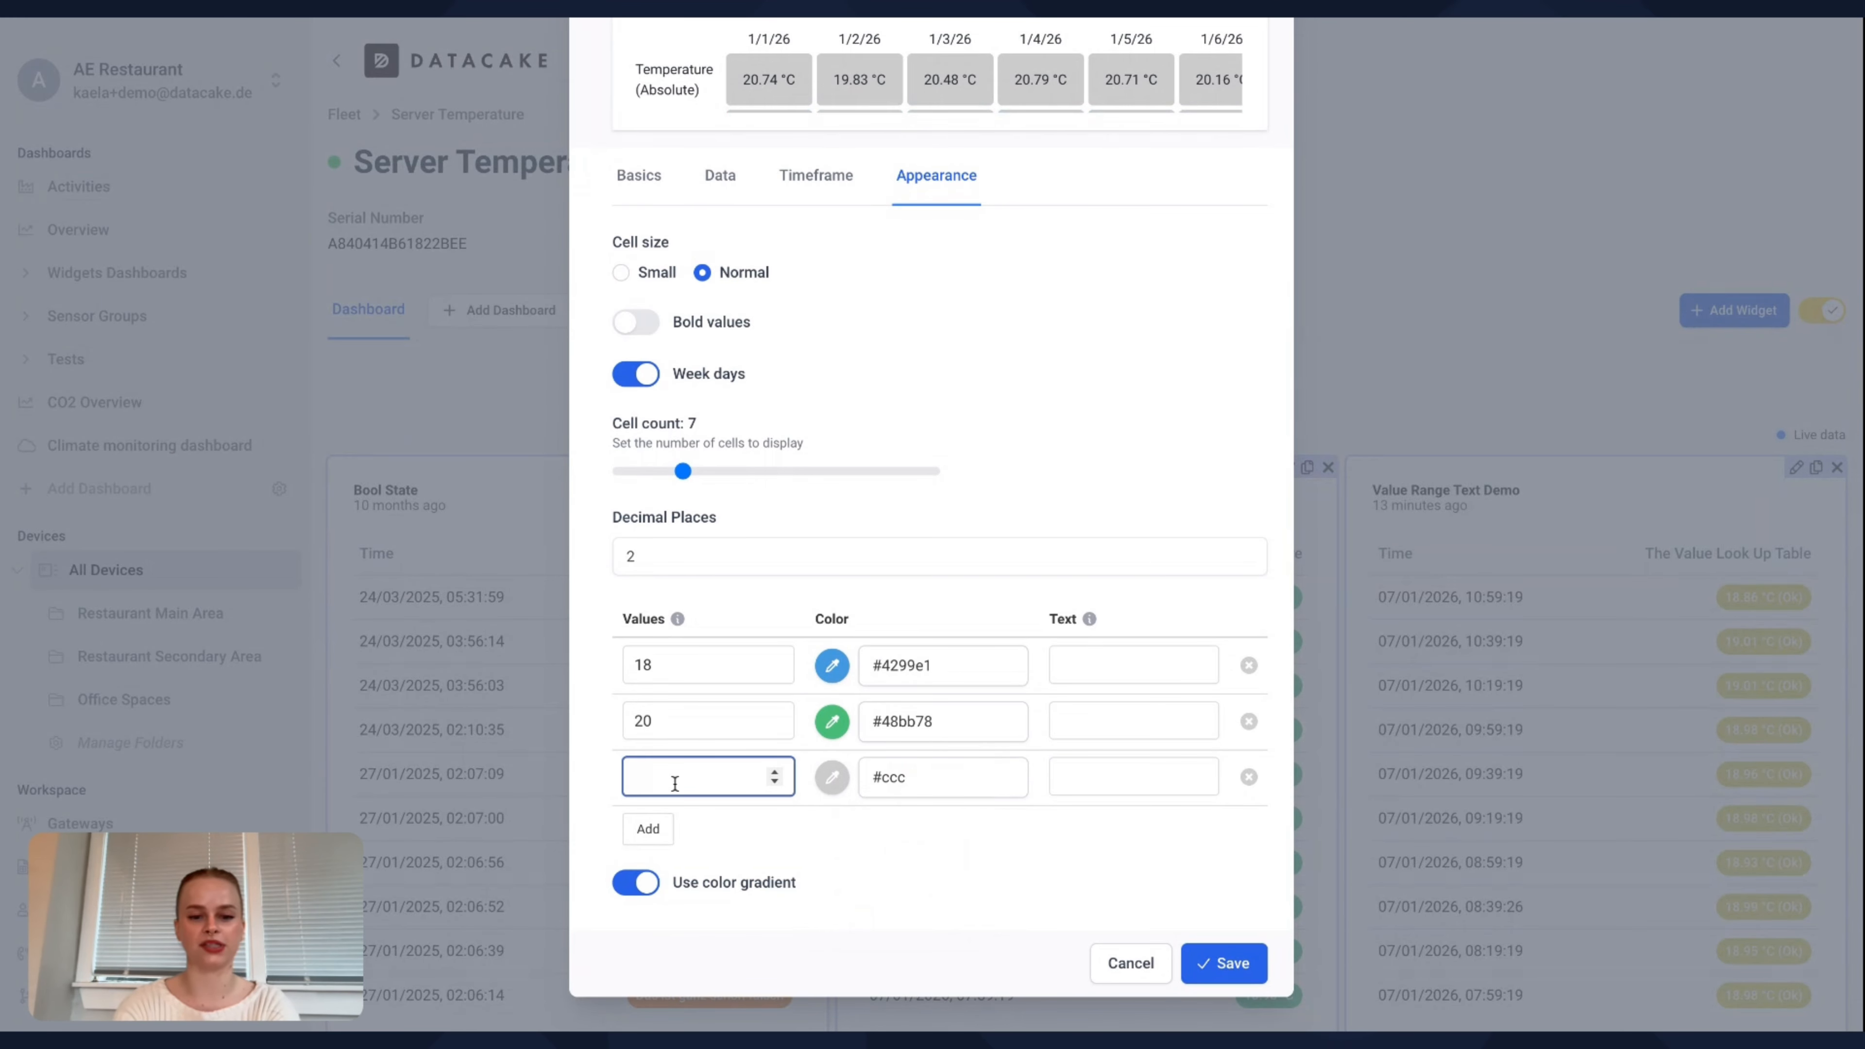
{"action": "type", "text": "22"}
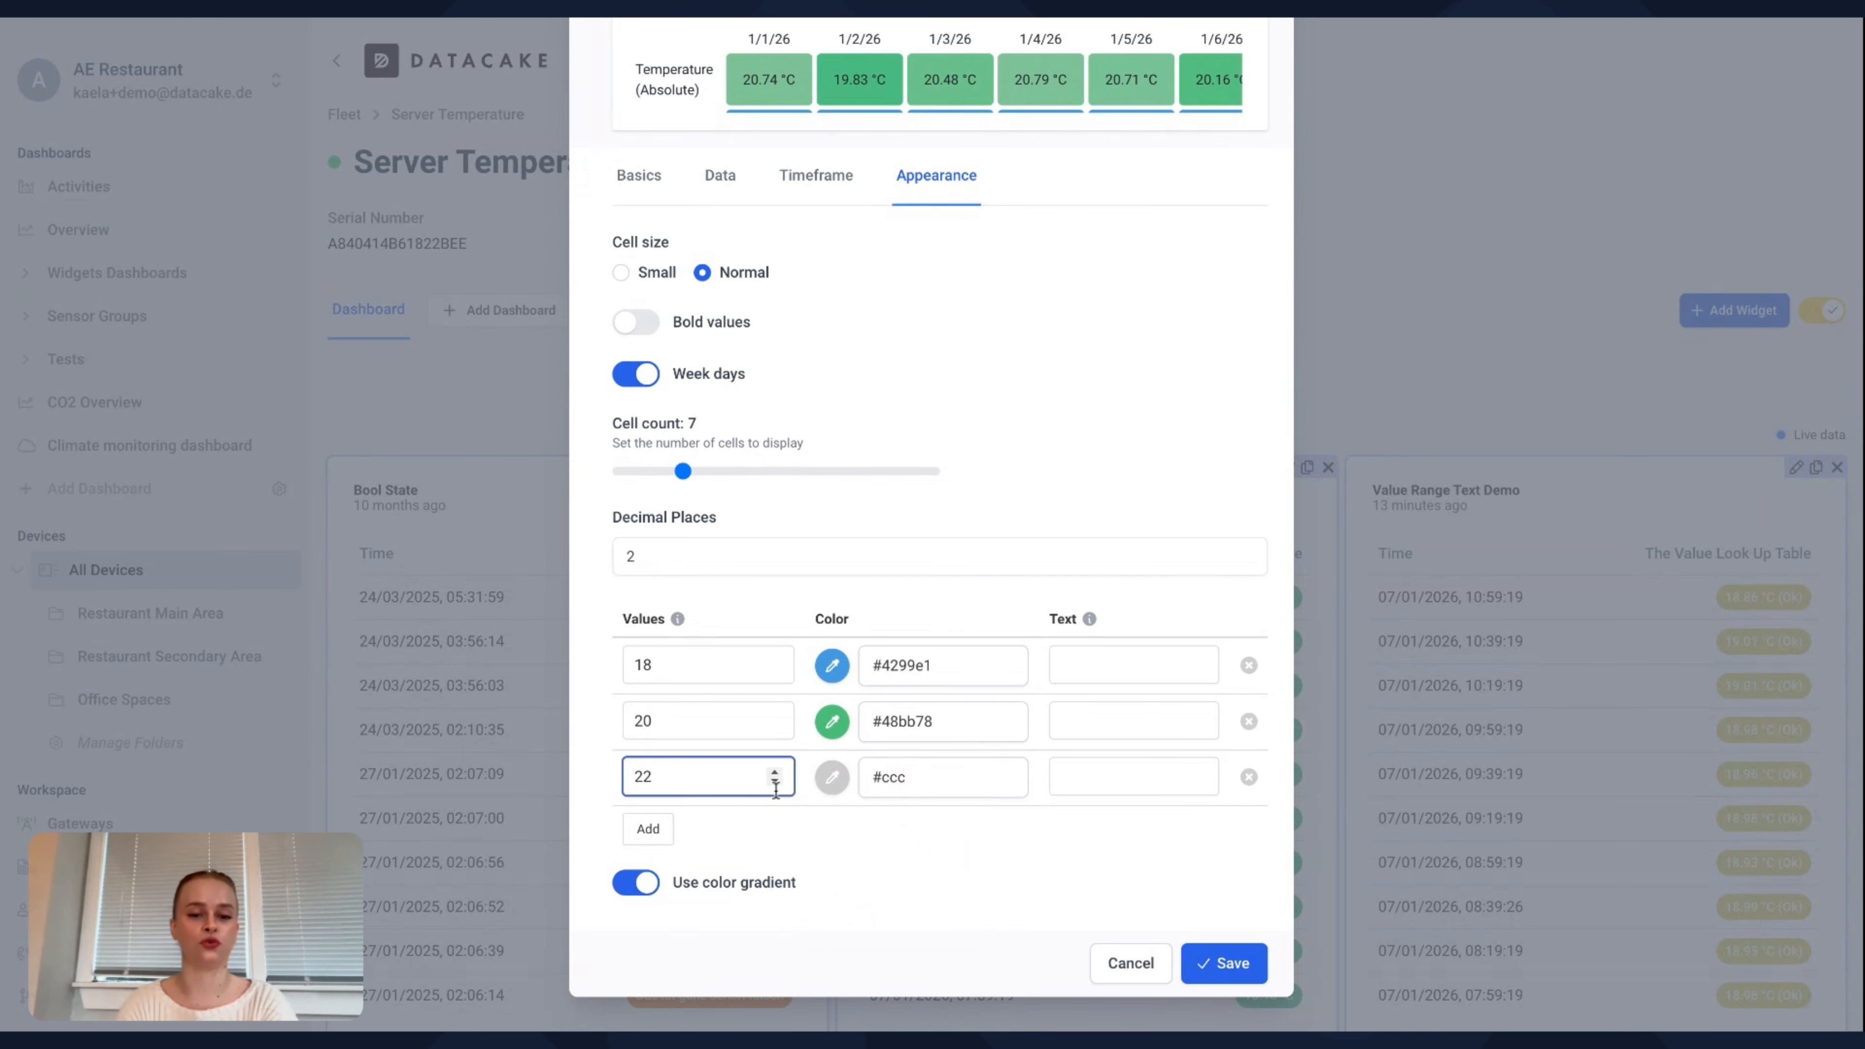
{"action": "left_click", "coordinate": [829, 779]}
{"action": "left_click", "coordinate": [900, 829]}
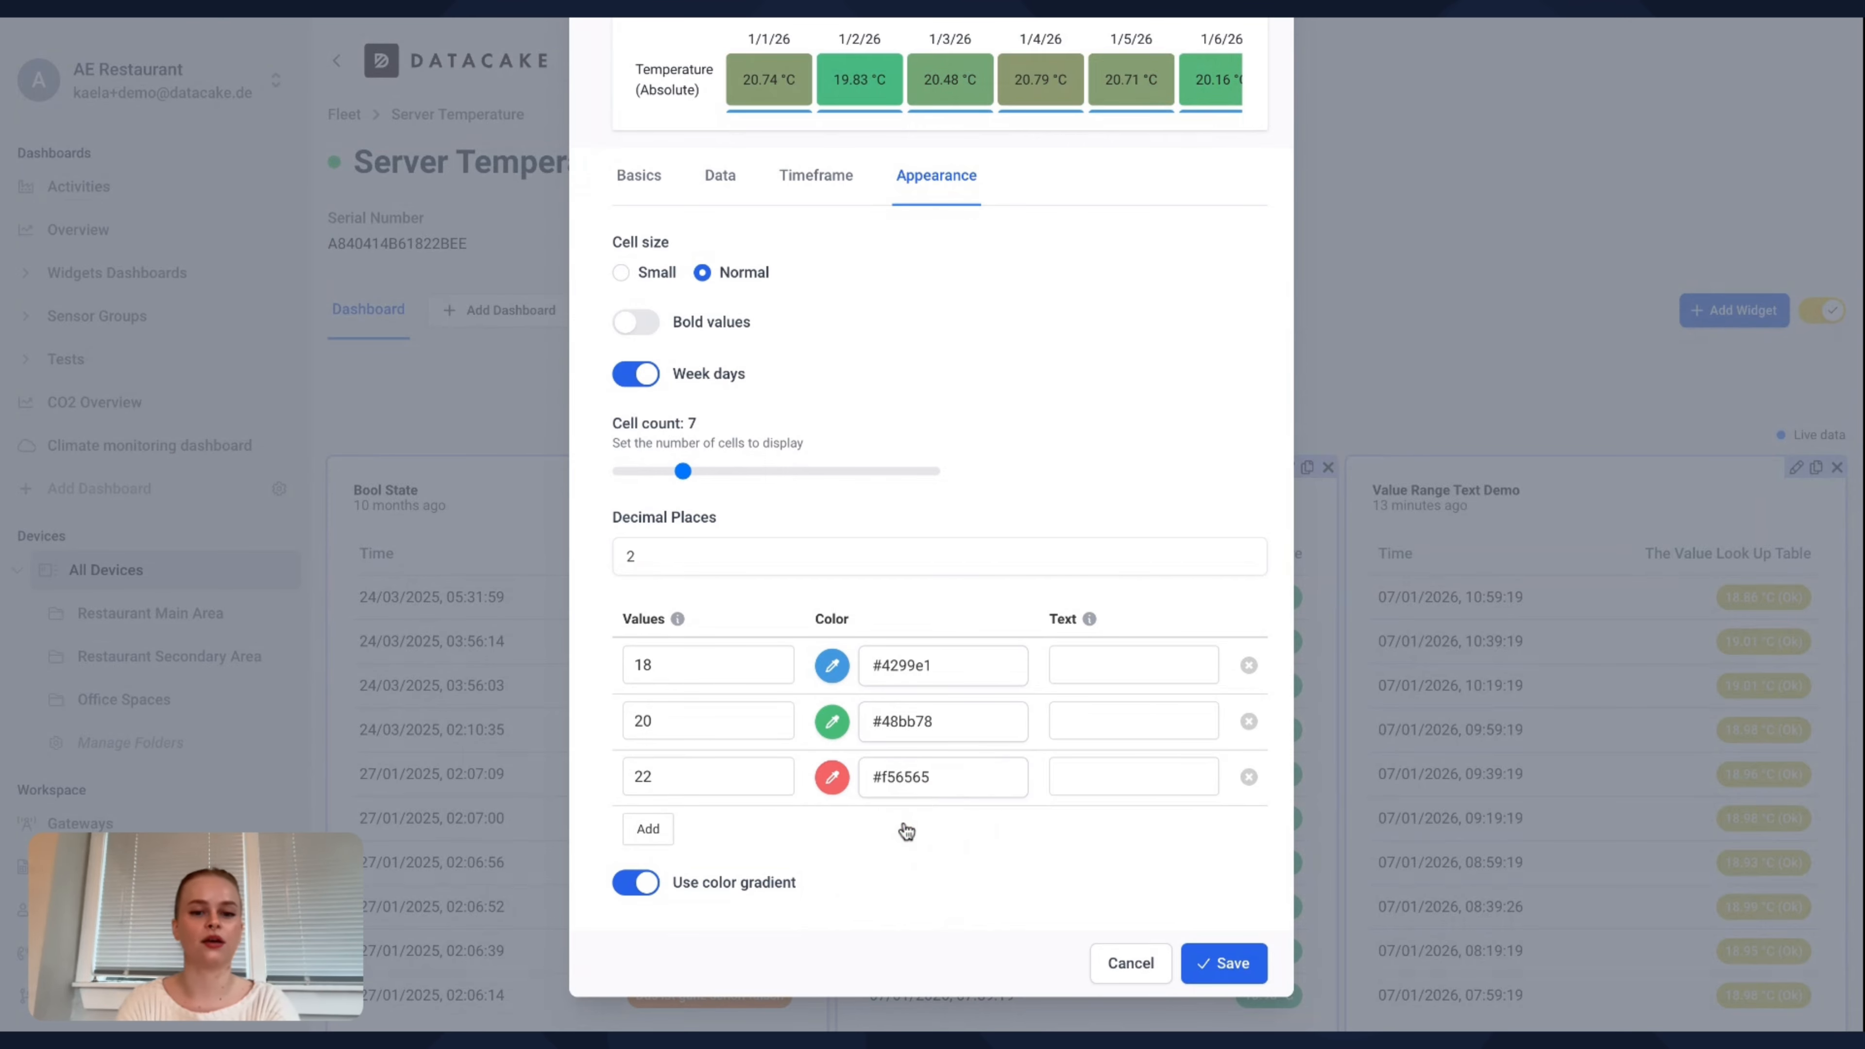
- Turn off the heatmap's color gradient and finish editing the Server Temperature dashboard
{"action": "scroll", "coordinate": [902, 437], "scroll_direction": "up", "scroll_amount": 3}
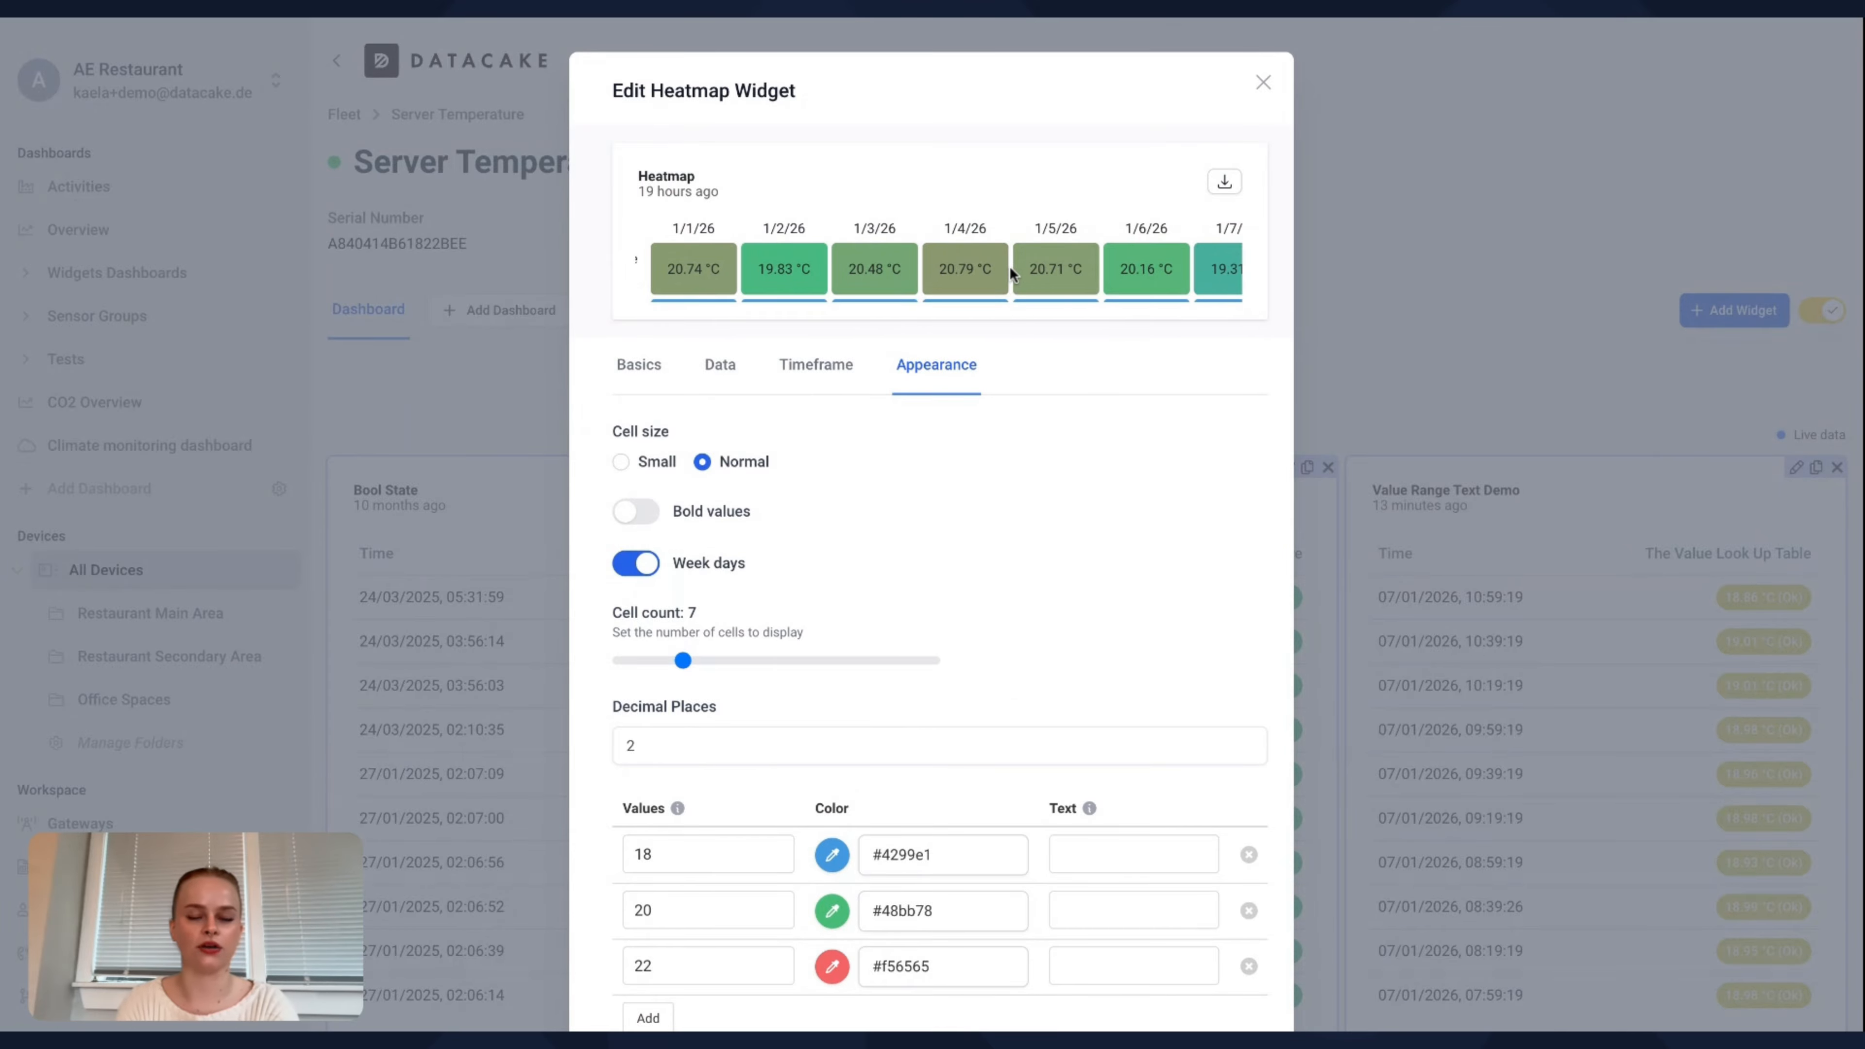
{"action": "scroll", "coordinate": [1093, 575], "scroll_direction": "down", "scroll_amount": 3}
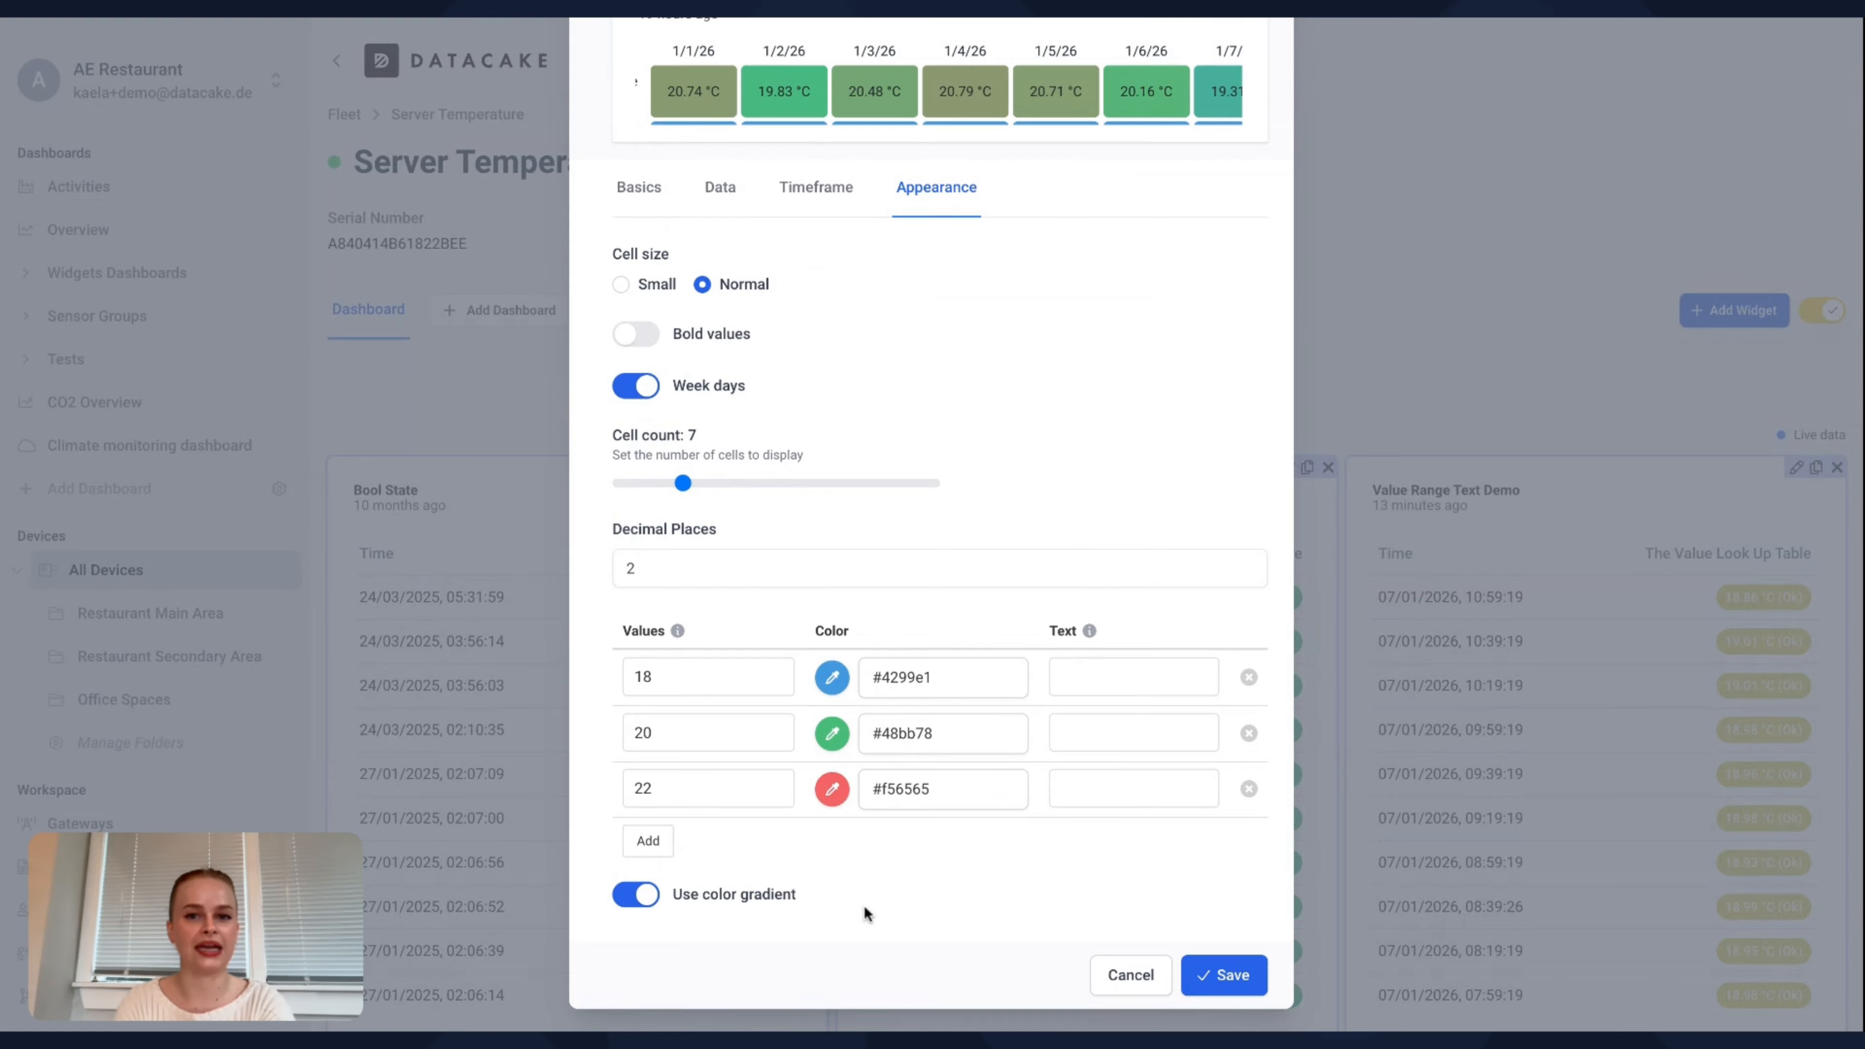
{"action": "scroll", "coordinate": [1070, 507], "scroll_direction": "up", "scroll_amount": 3}
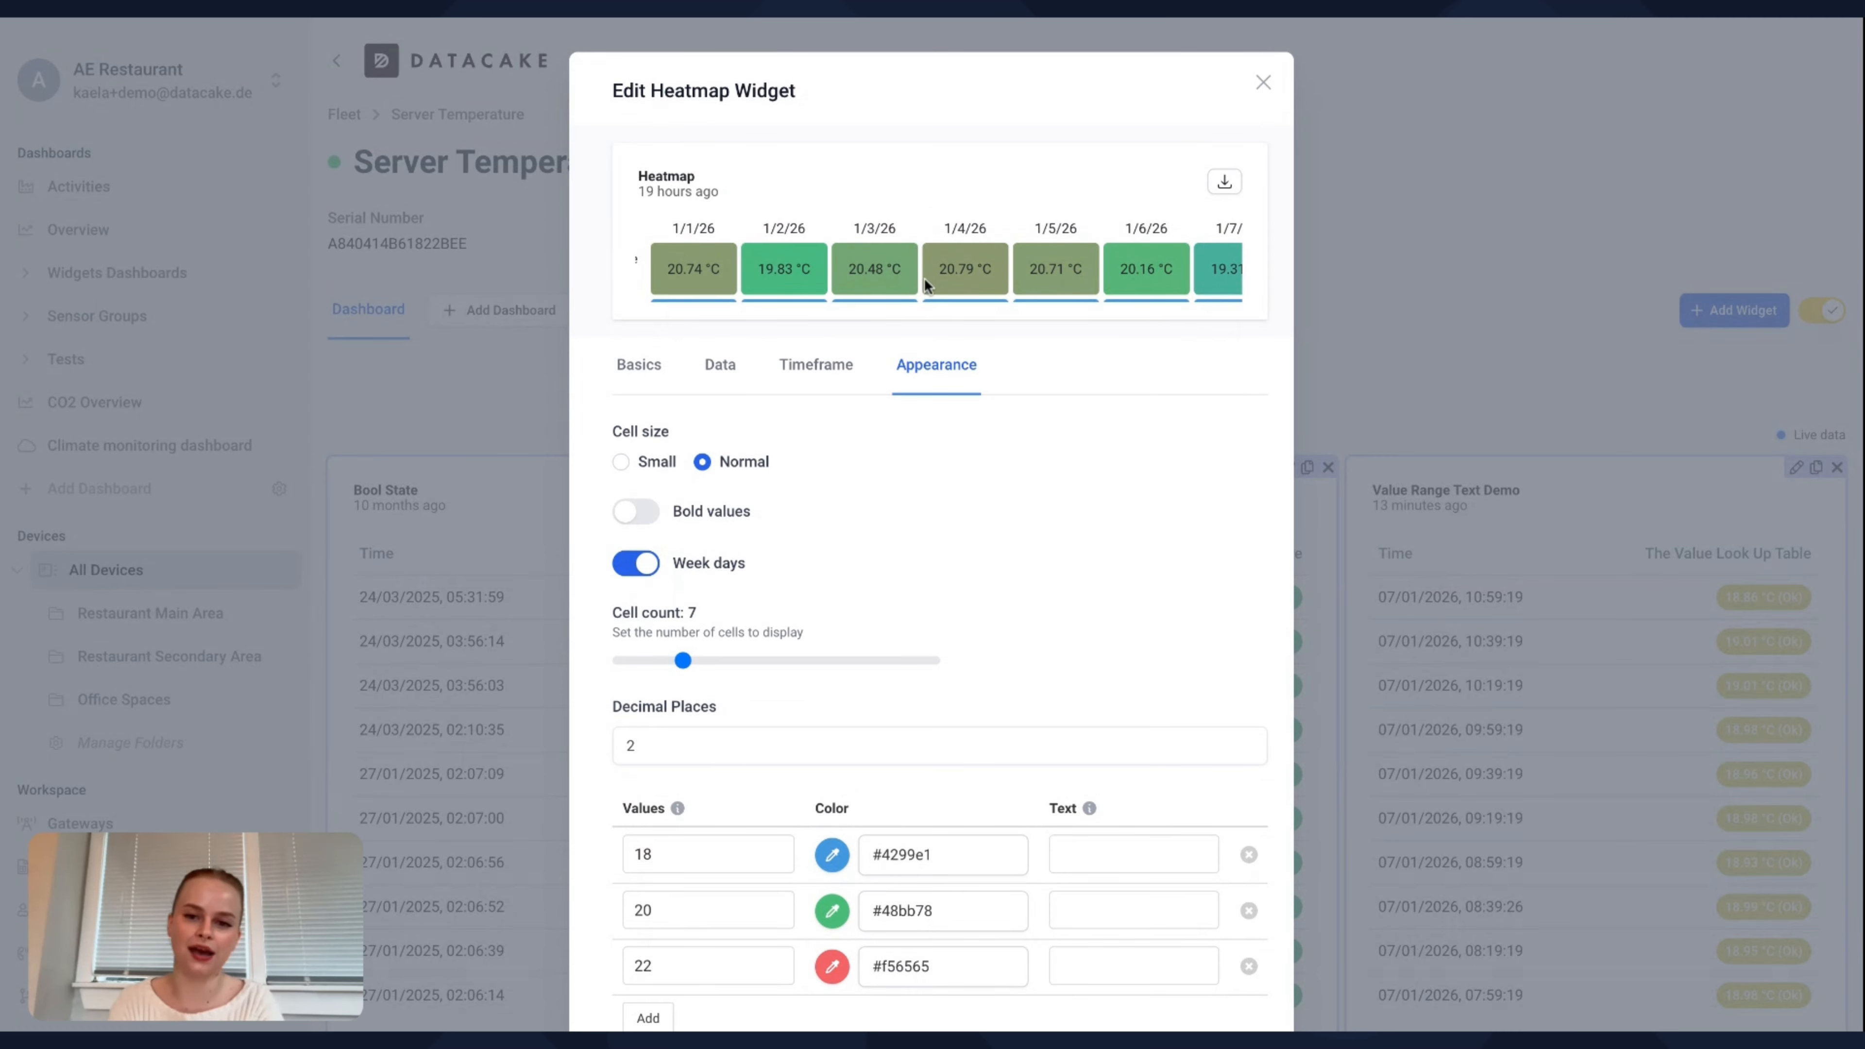
{"action": "scroll", "coordinate": [931, 559], "scroll_direction": "down", "scroll_amount": 2}
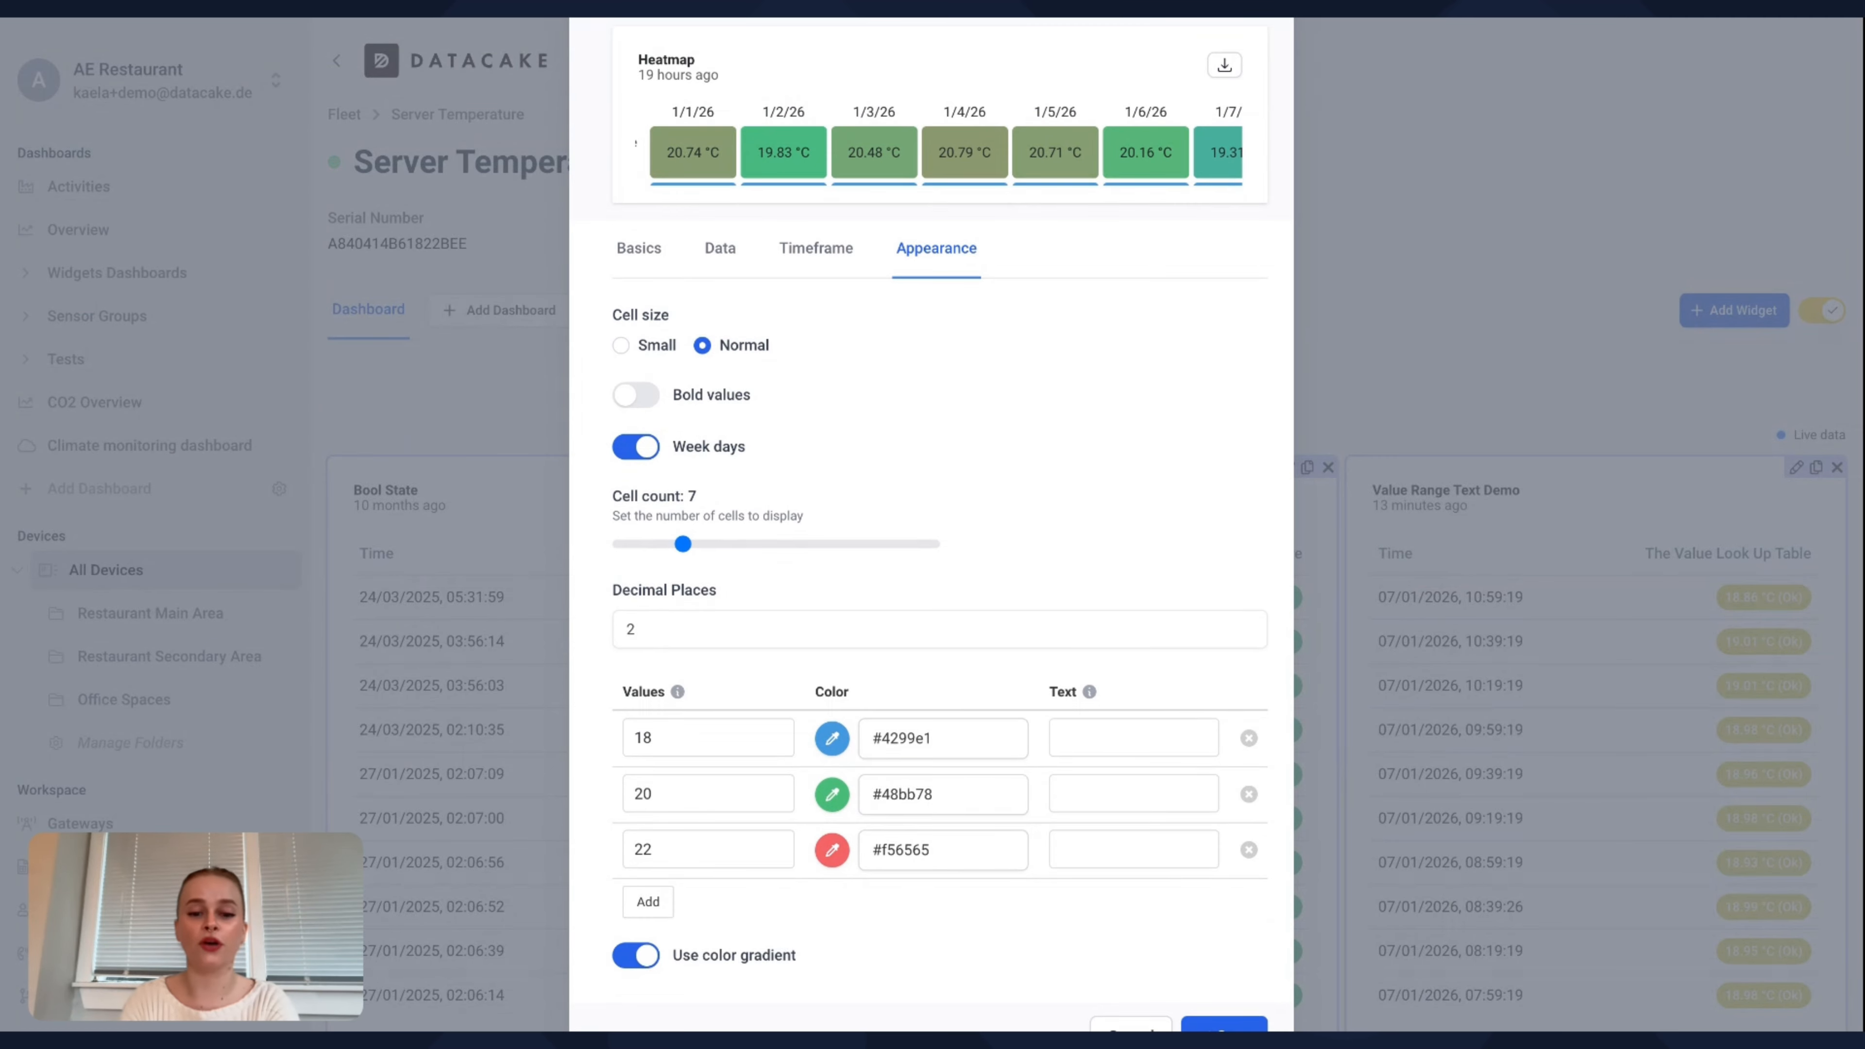
{"action": "left_click", "coordinate": [641, 961]}
{"action": "scroll", "coordinate": [1074, 427], "scroll_direction": "up", "scroll_amount": 2}
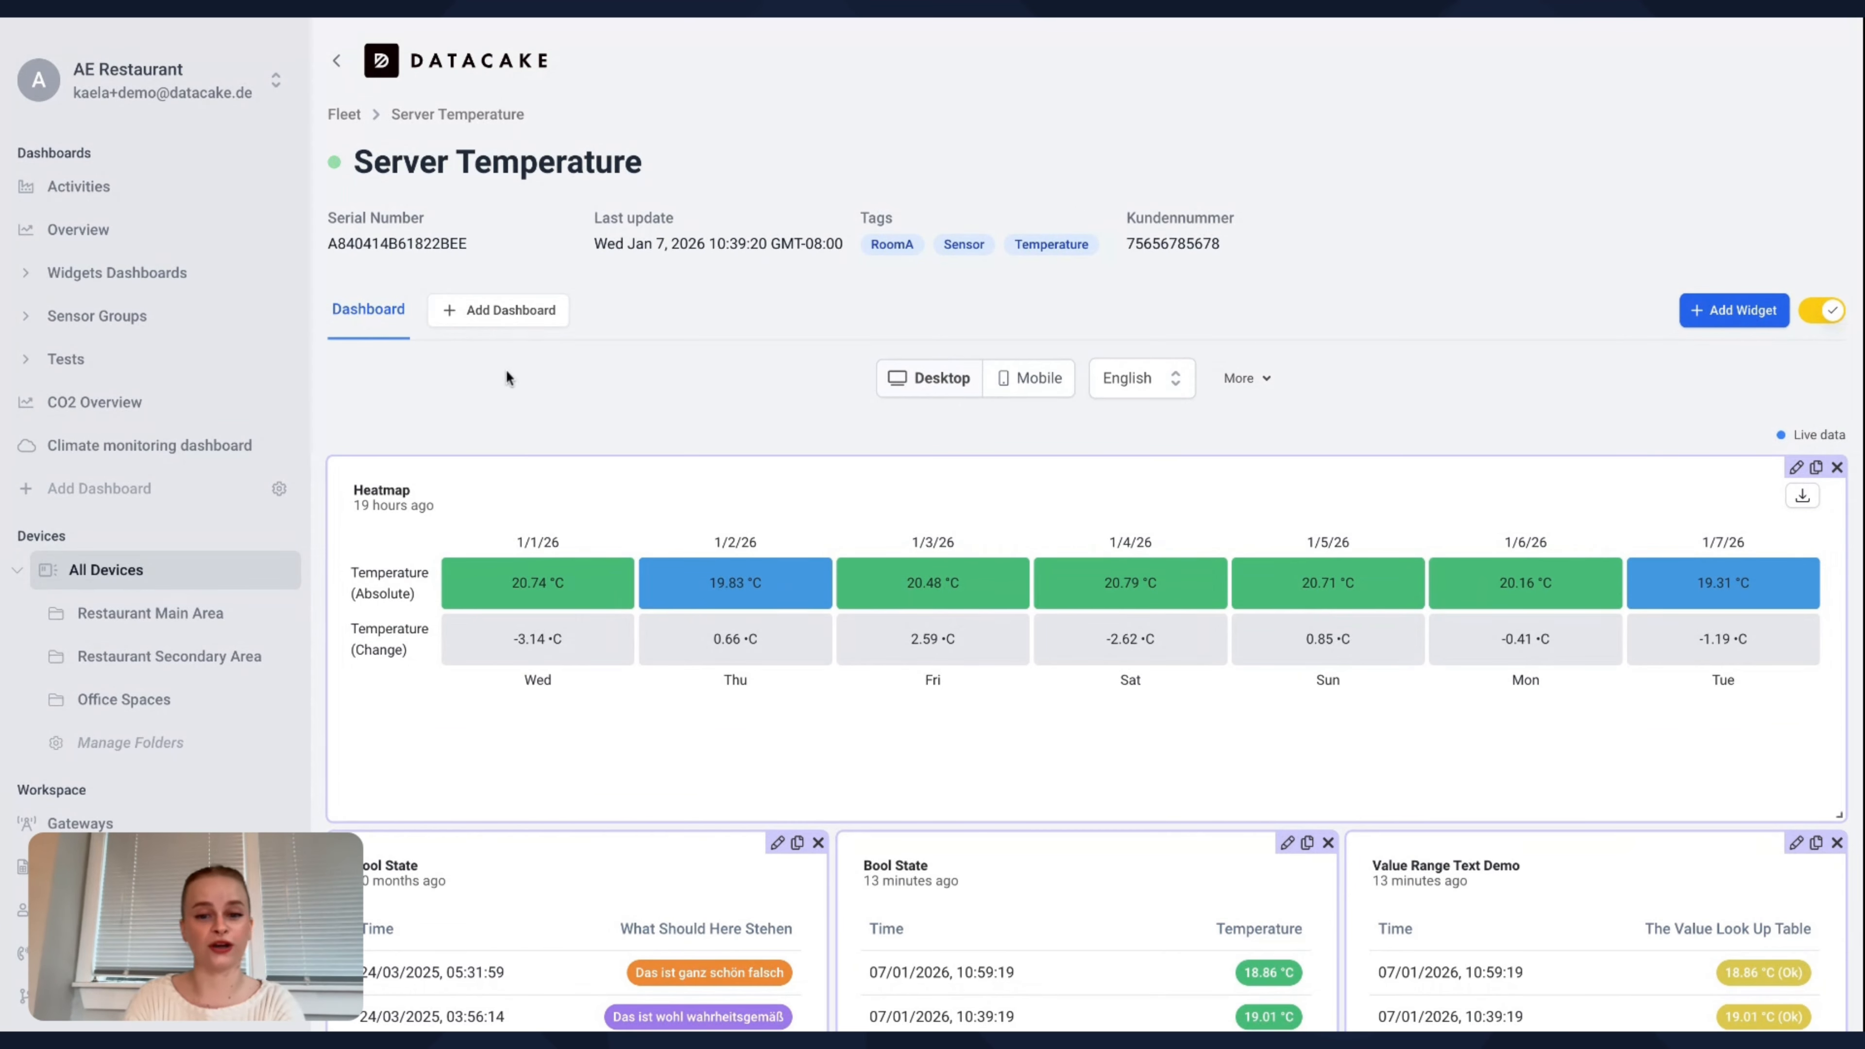
{"action": "left_click", "coordinate": [1823, 310]}
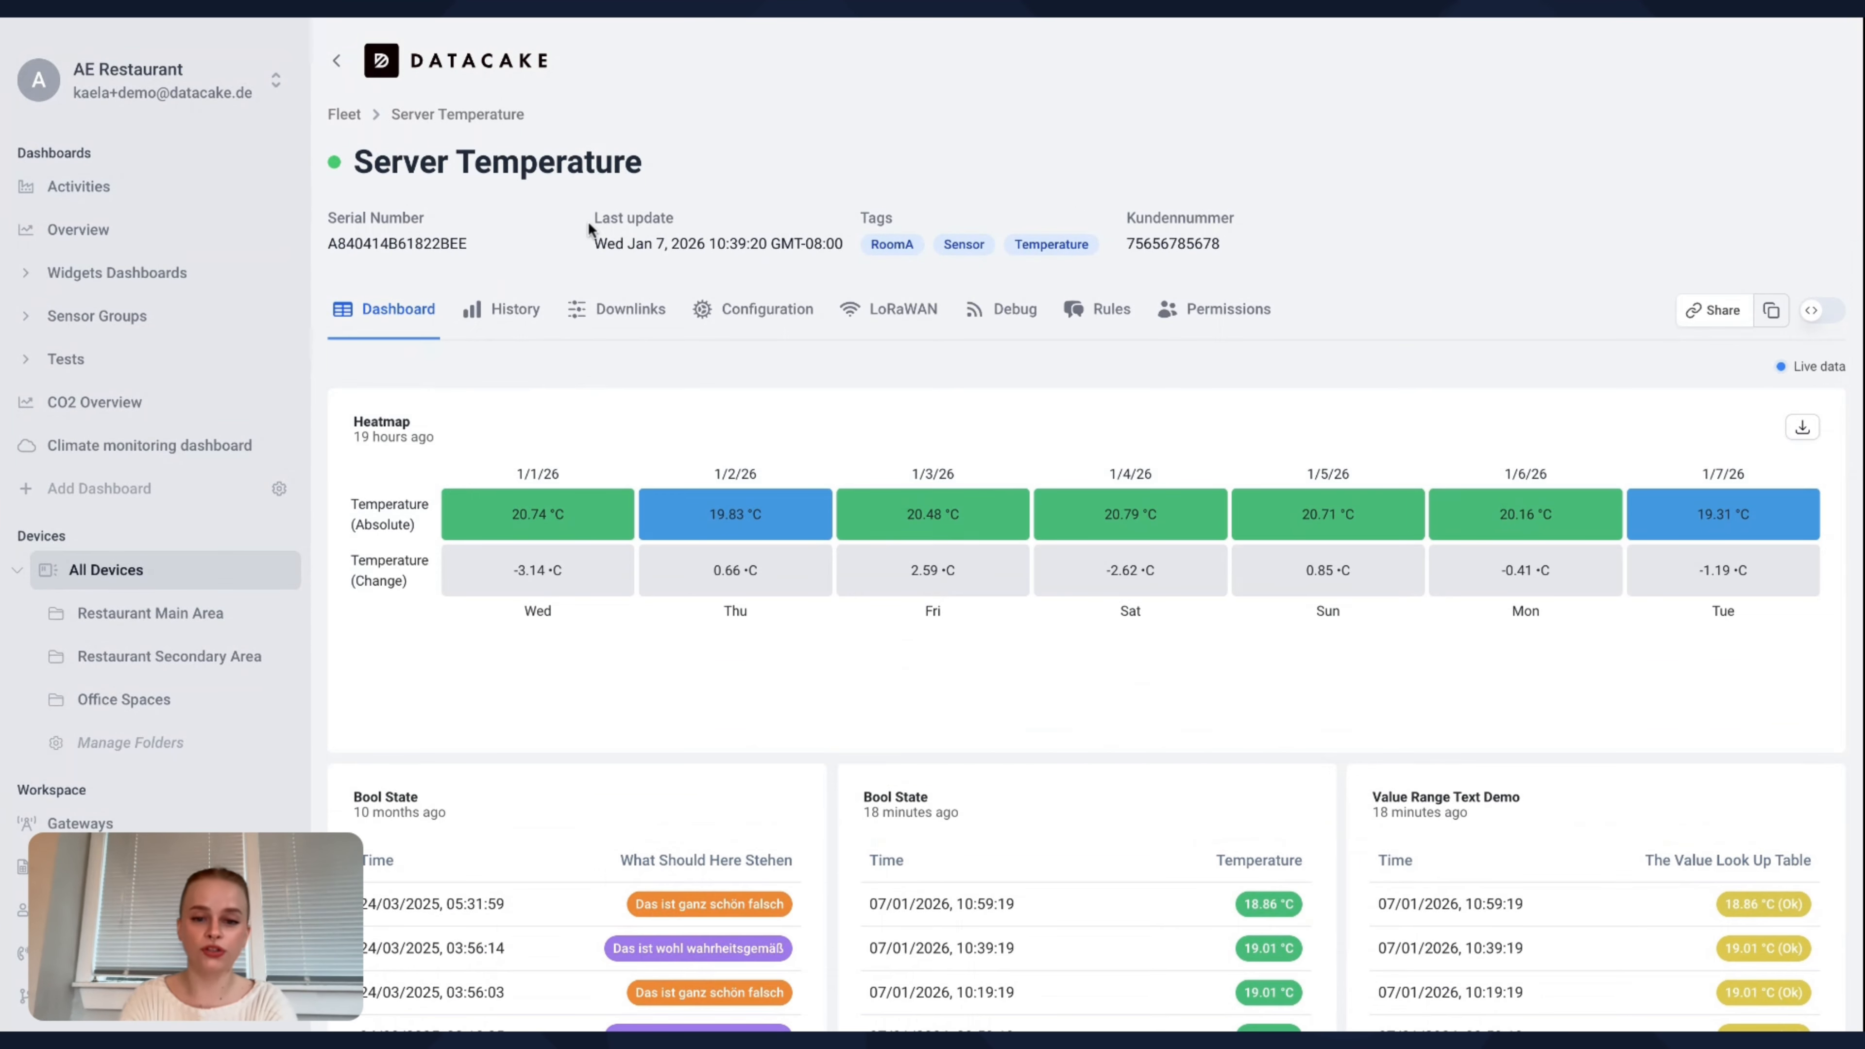
- Open the Heat Map page of the Activities dashboard and switch it to edit mode
{"action": "left_click", "coordinate": [181, 205]}
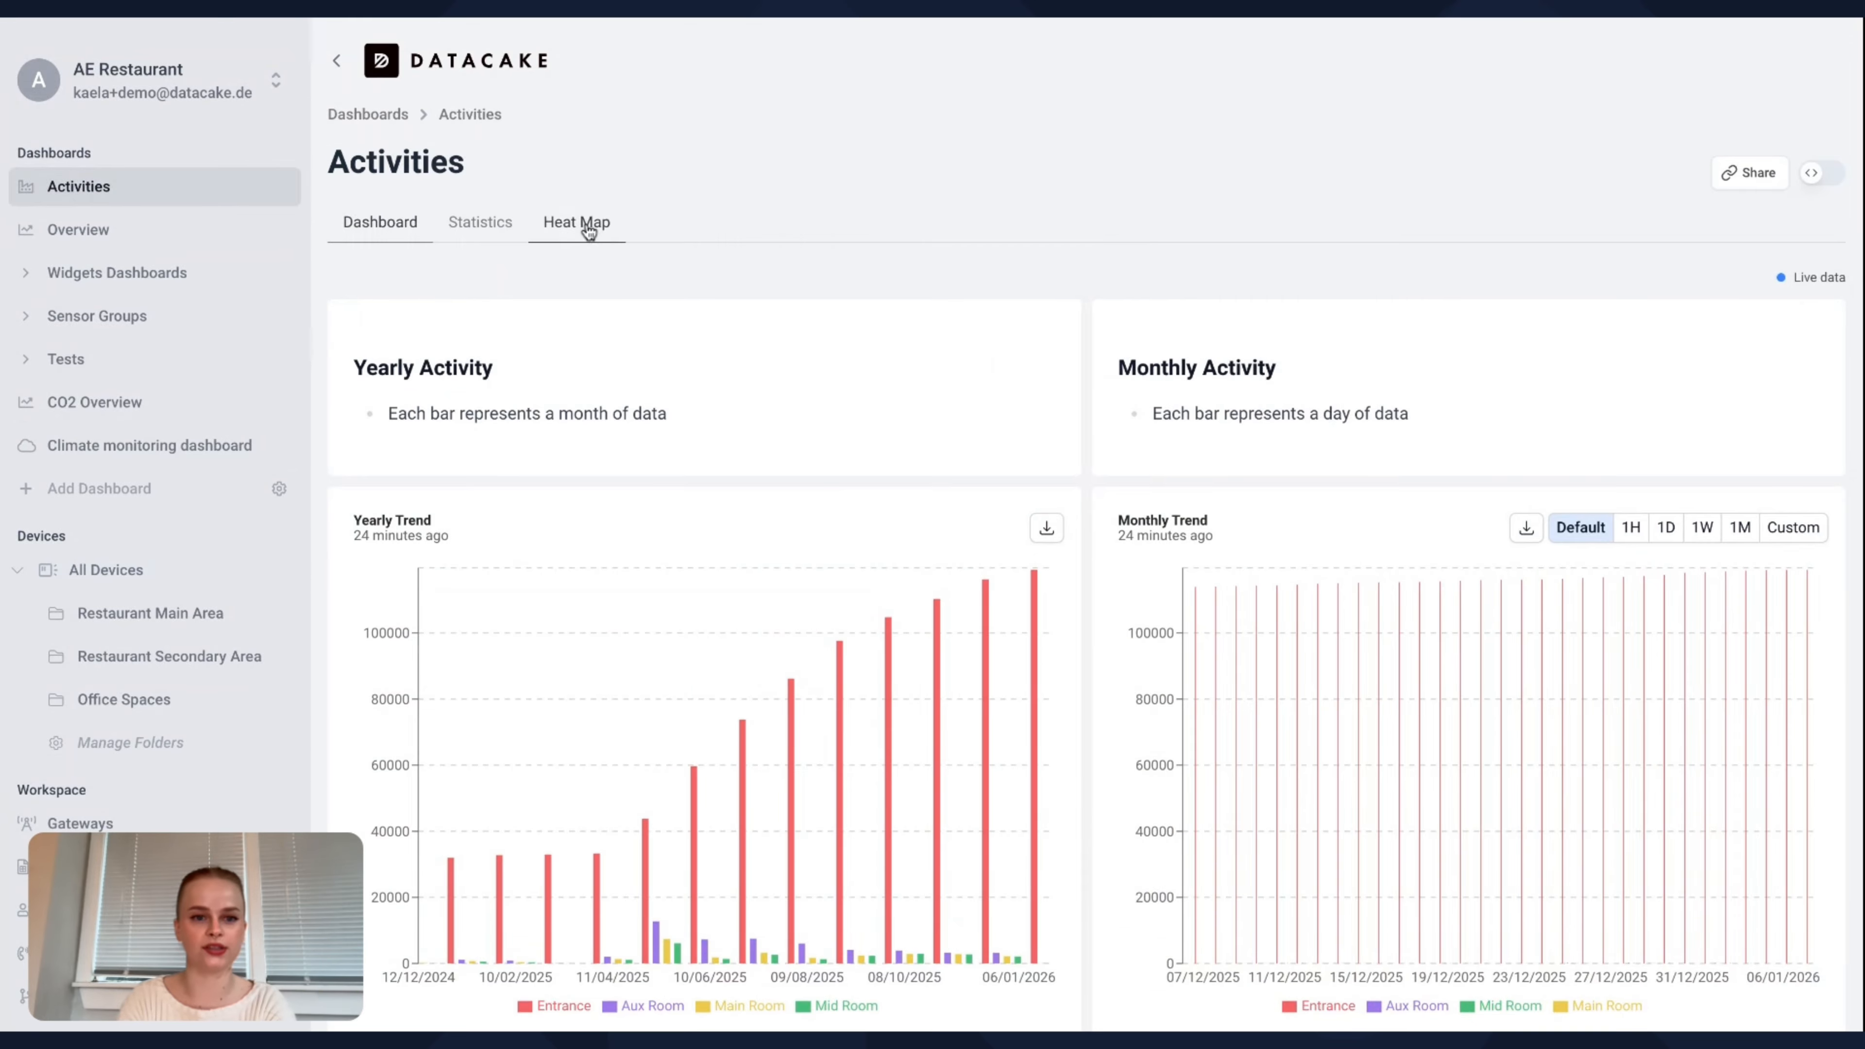
{"action": "left_click", "coordinate": [588, 233]}
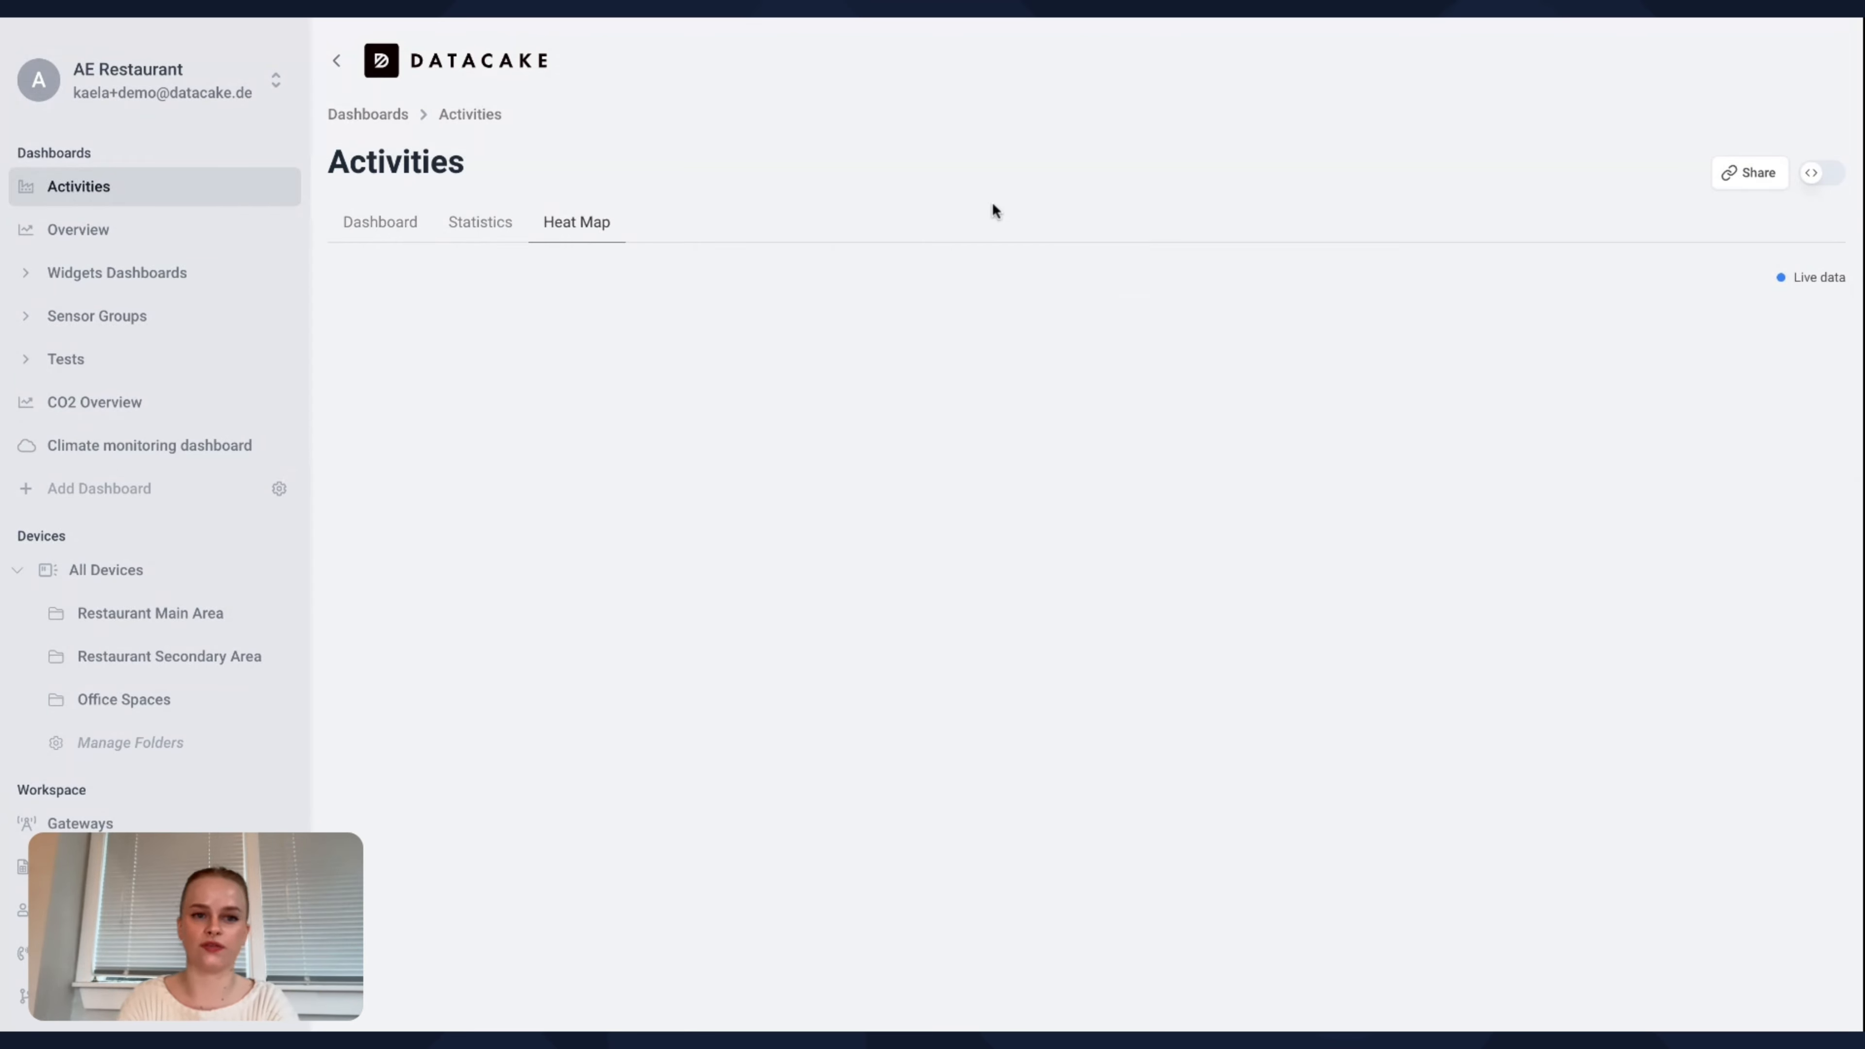
{"action": "left_click", "coordinate": [1833, 174]}
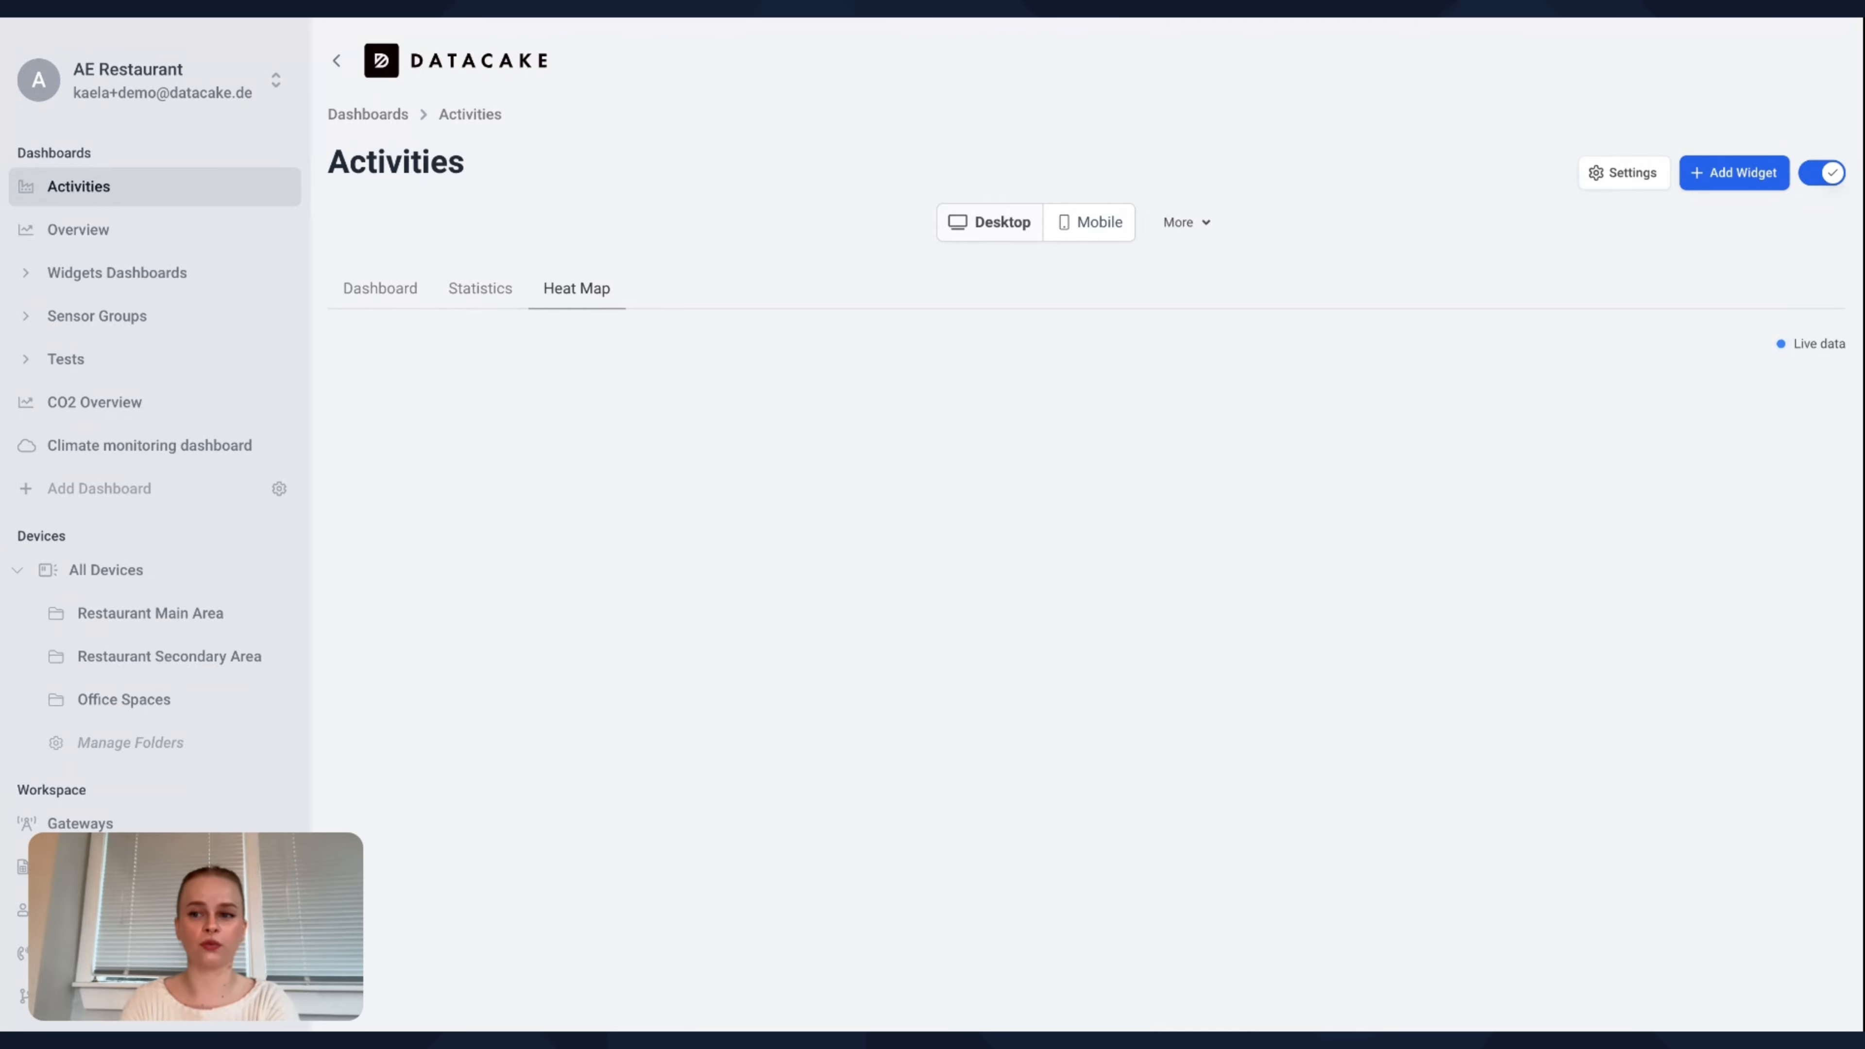
- Add a Heatmap widget to the Heat Map page of the Activities dashboard
{"action": "left_click", "coordinate": [1730, 179]}
{"action": "scroll", "coordinate": [789, 615], "scroll_direction": "down", "scroll_amount": 4}
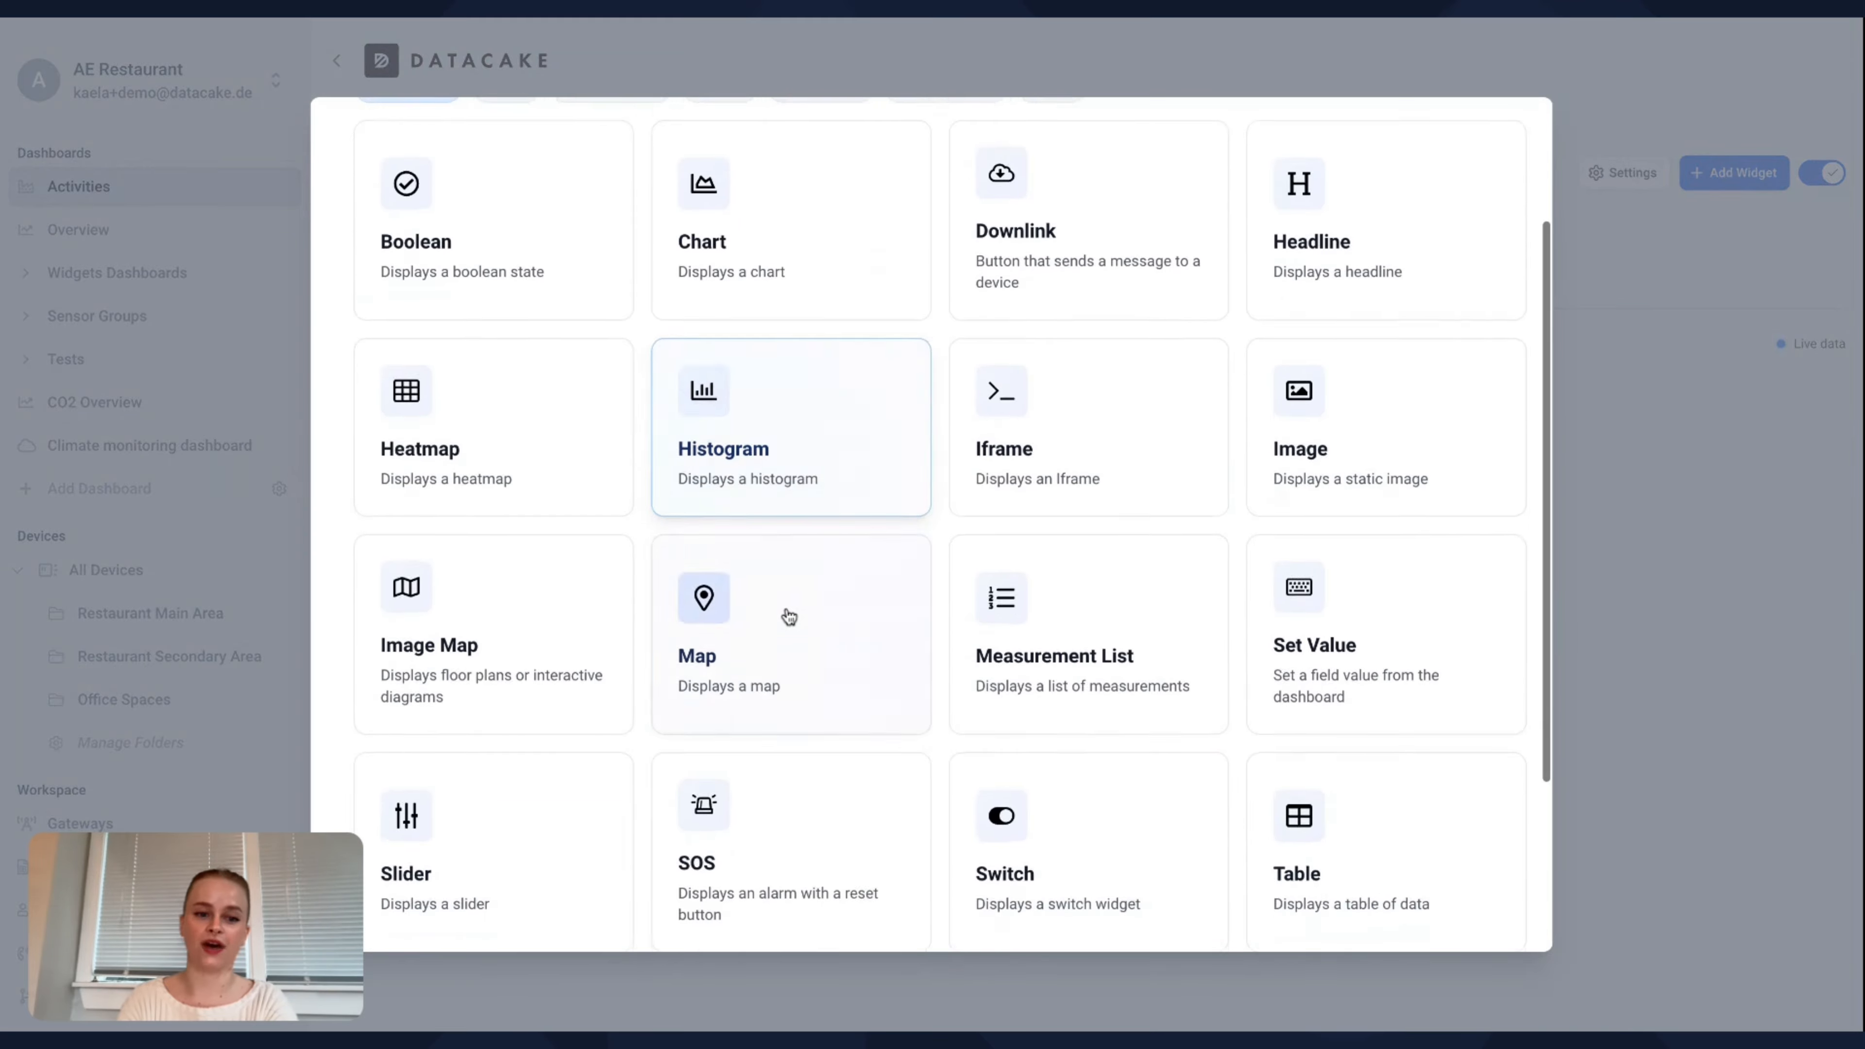
{"action": "scroll", "coordinate": [787, 616], "scroll_direction": "up", "scroll_amount": 3}
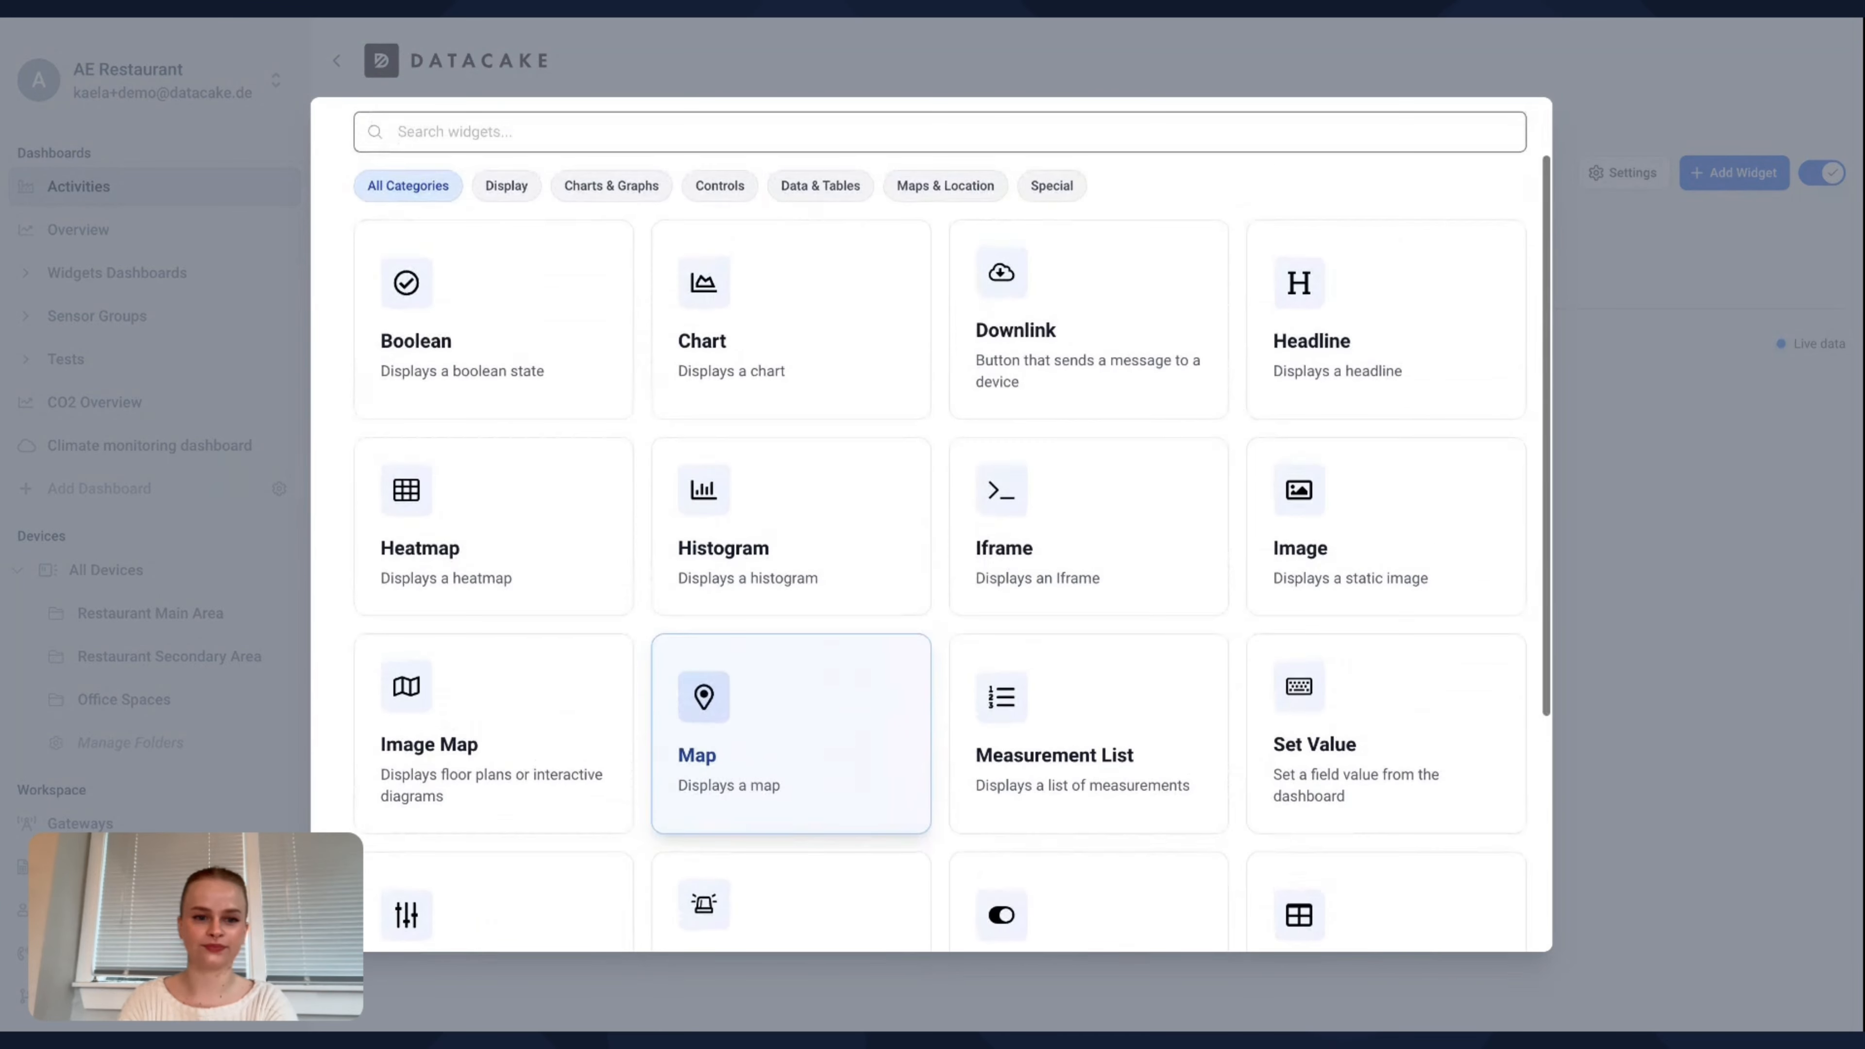
{"action": "left_click", "coordinate": [491, 554]}
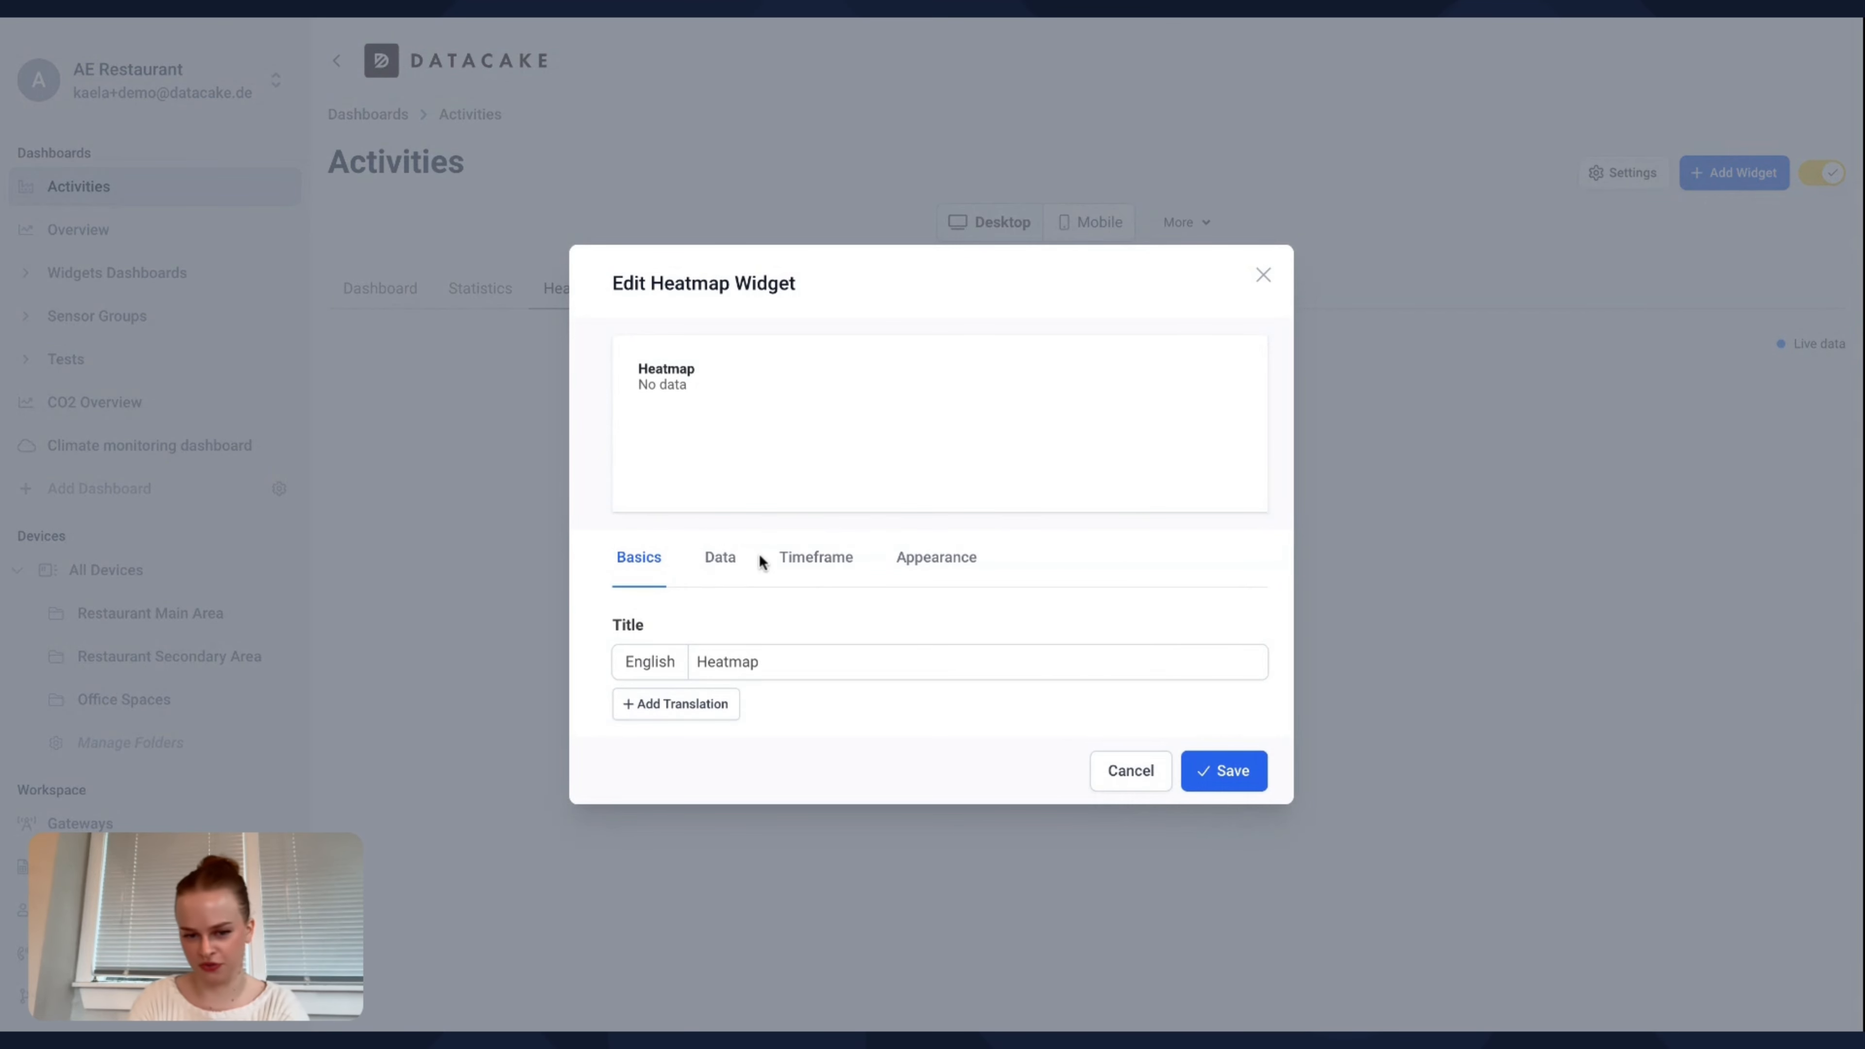
- Add two data fields to the new heatmap with CO2 - Entrance as their device
{"action": "left_click", "coordinate": [723, 560]}
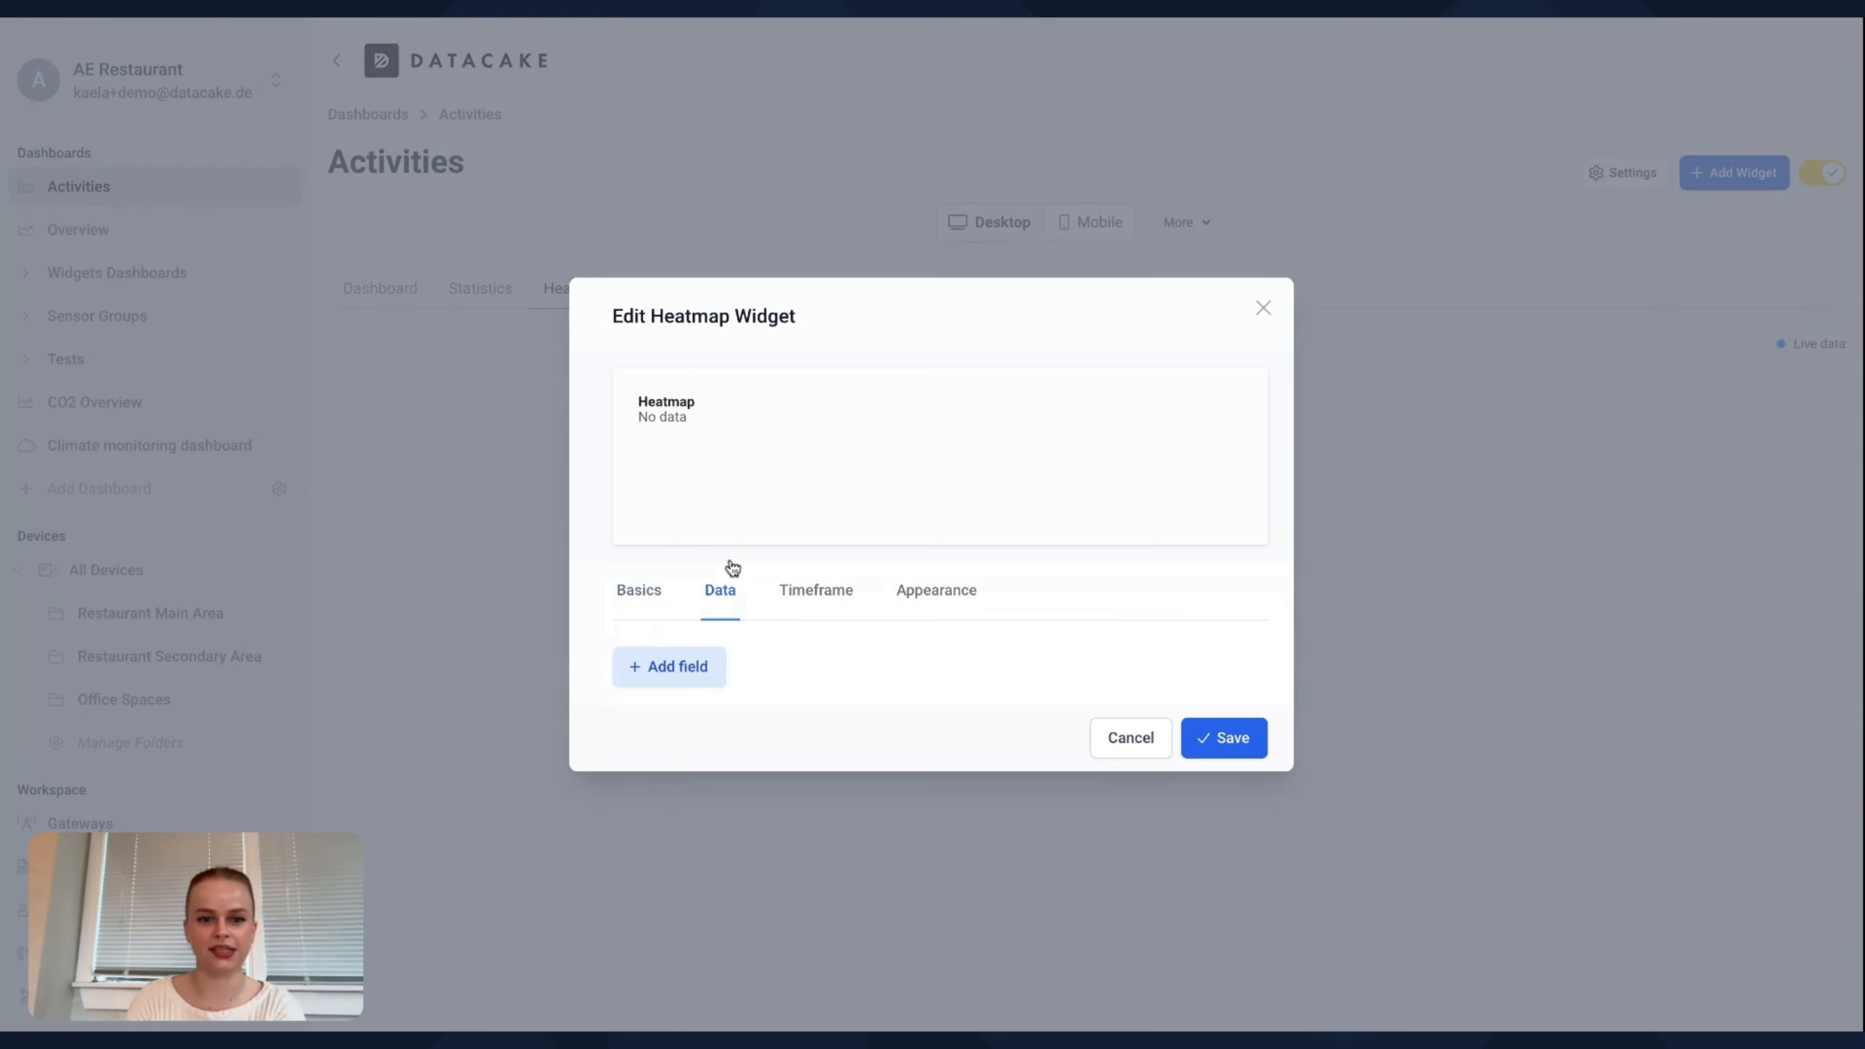
{"action": "left_click", "coordinate": [691, 668]}
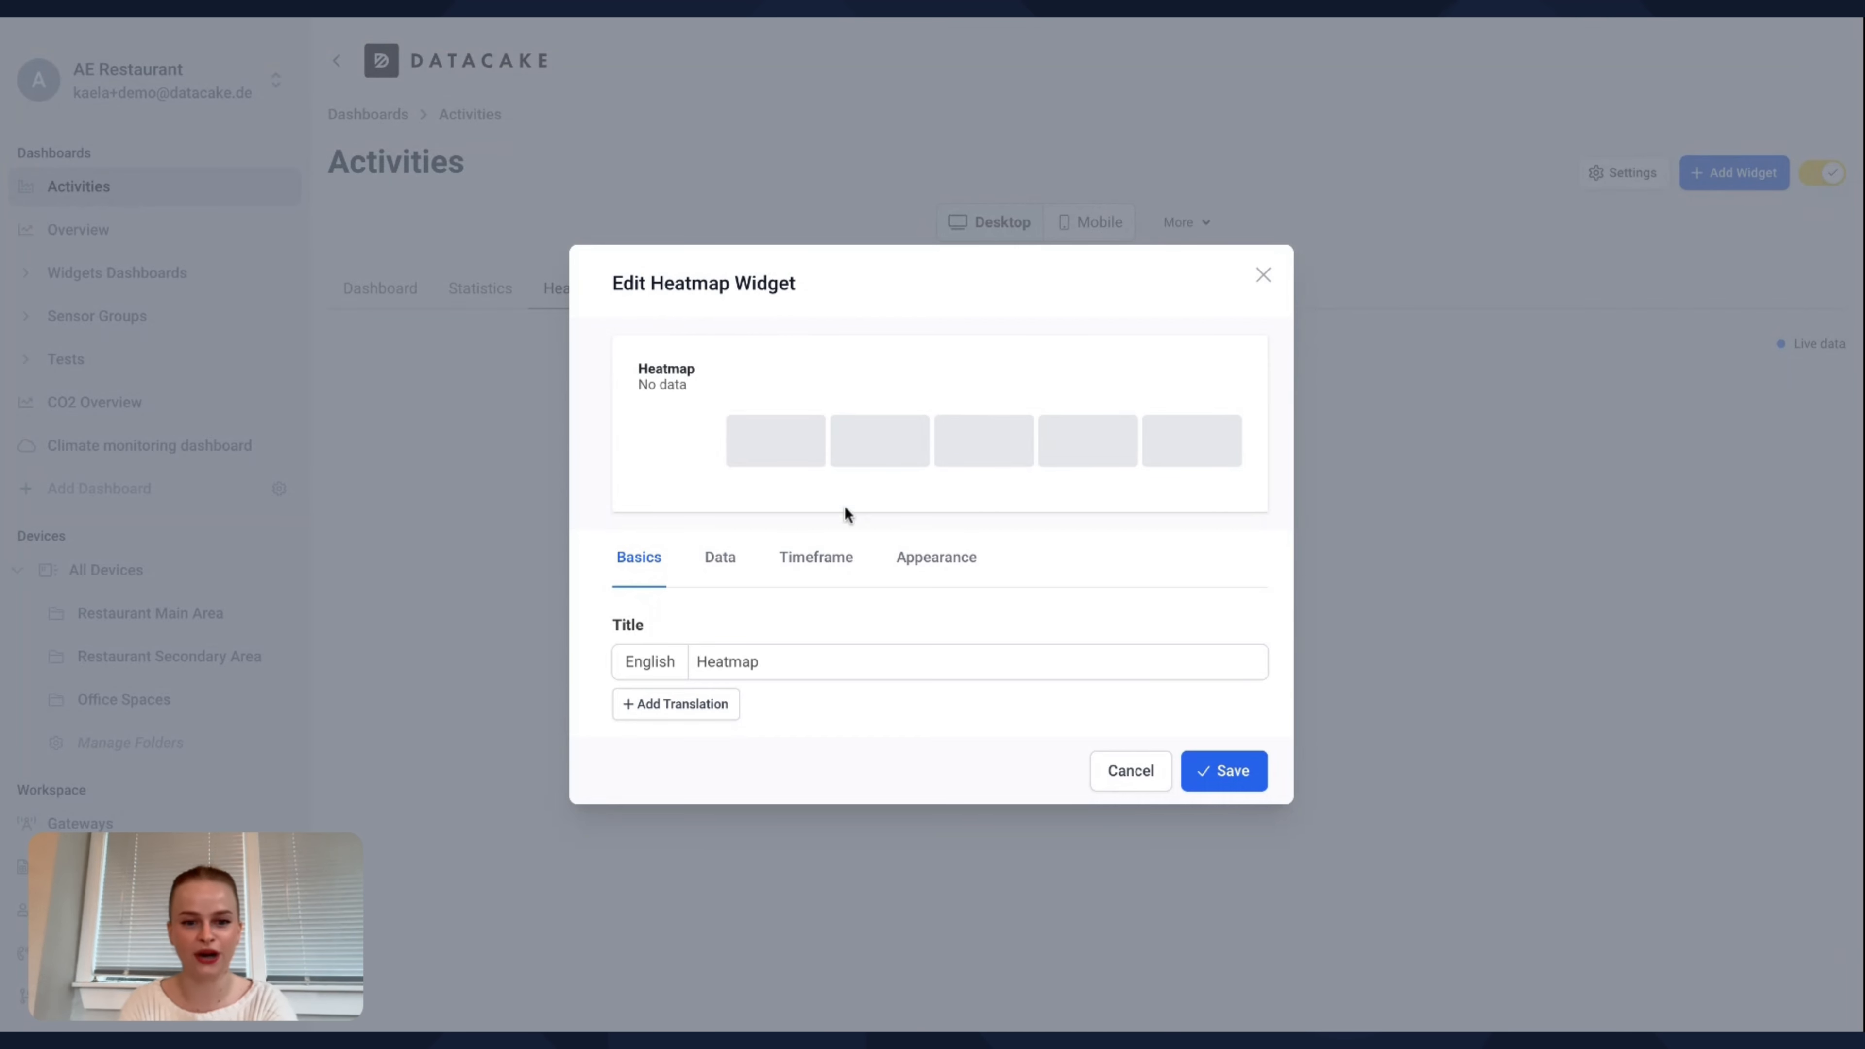
{"action": "left_click", "coordinate": [720, 565]}
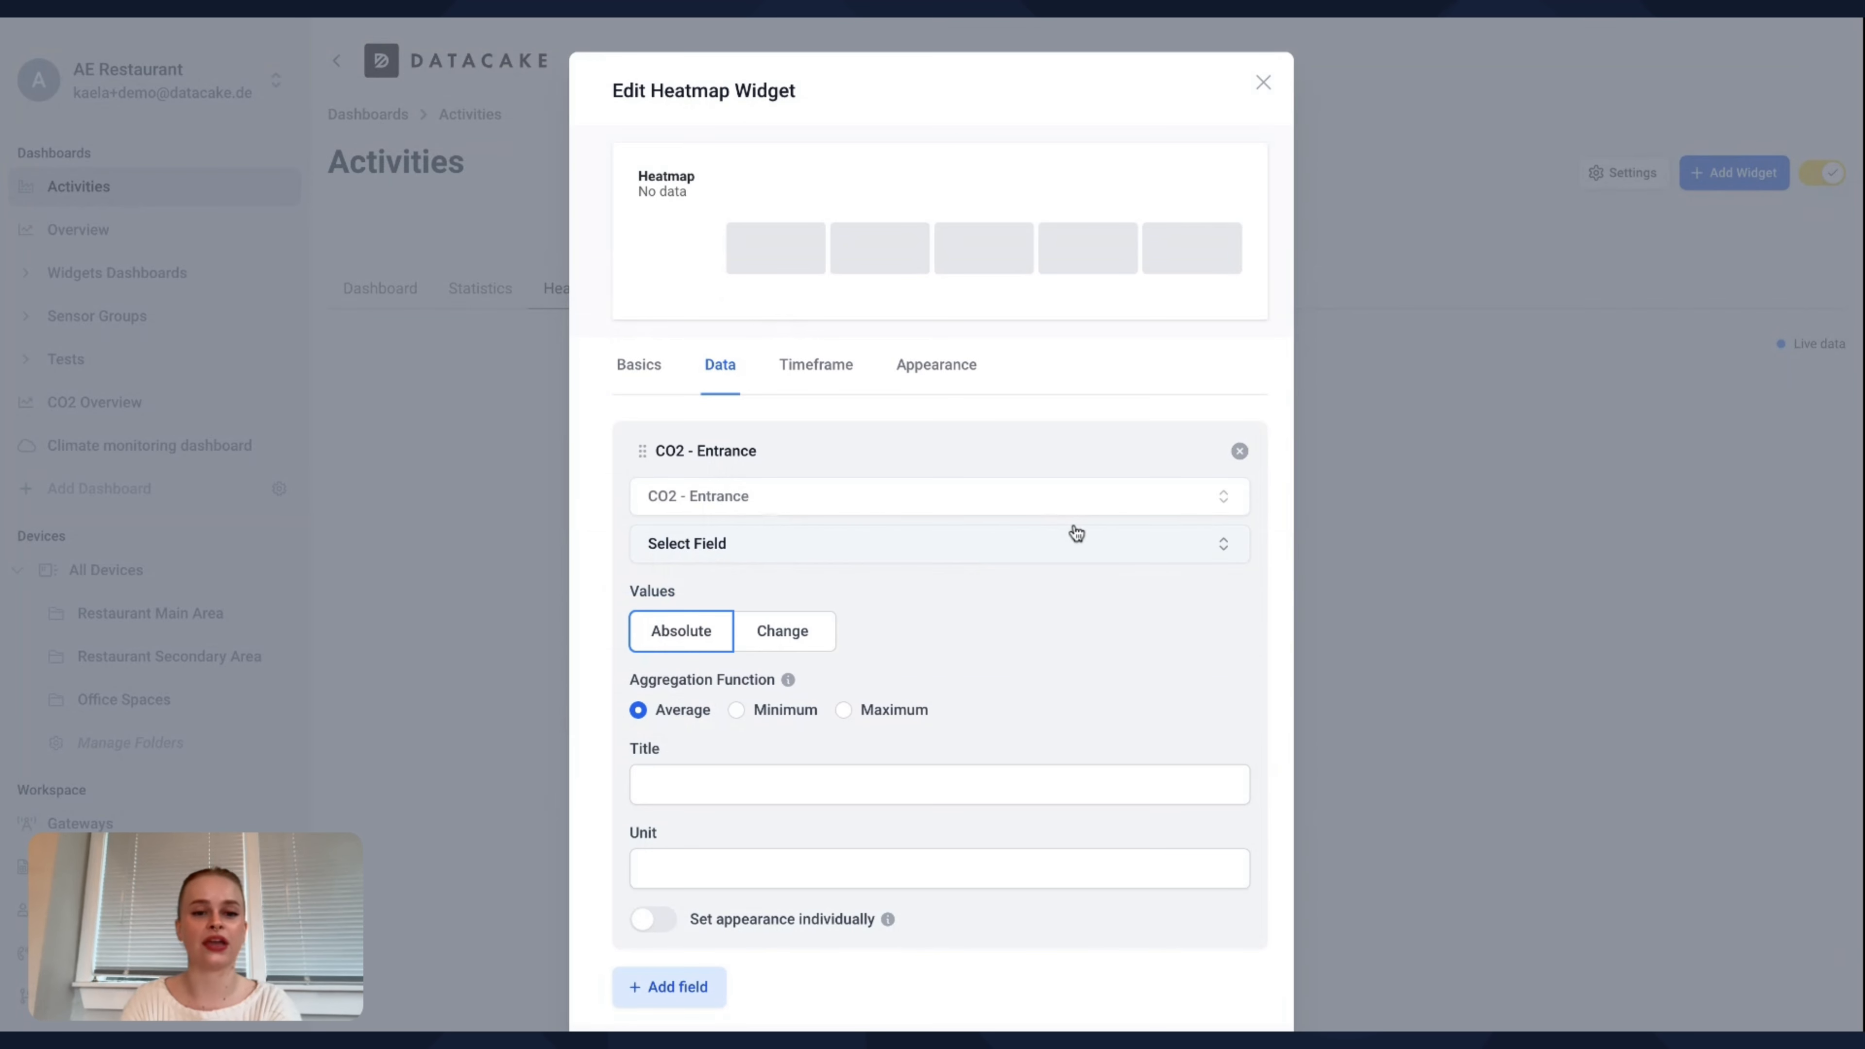
{"action": "scroll", "coordinate": [931, 699], "scroll_direction": "down", "scroll_amount": 2}
{"action": "left_click", "coordinate": [670, 892]}
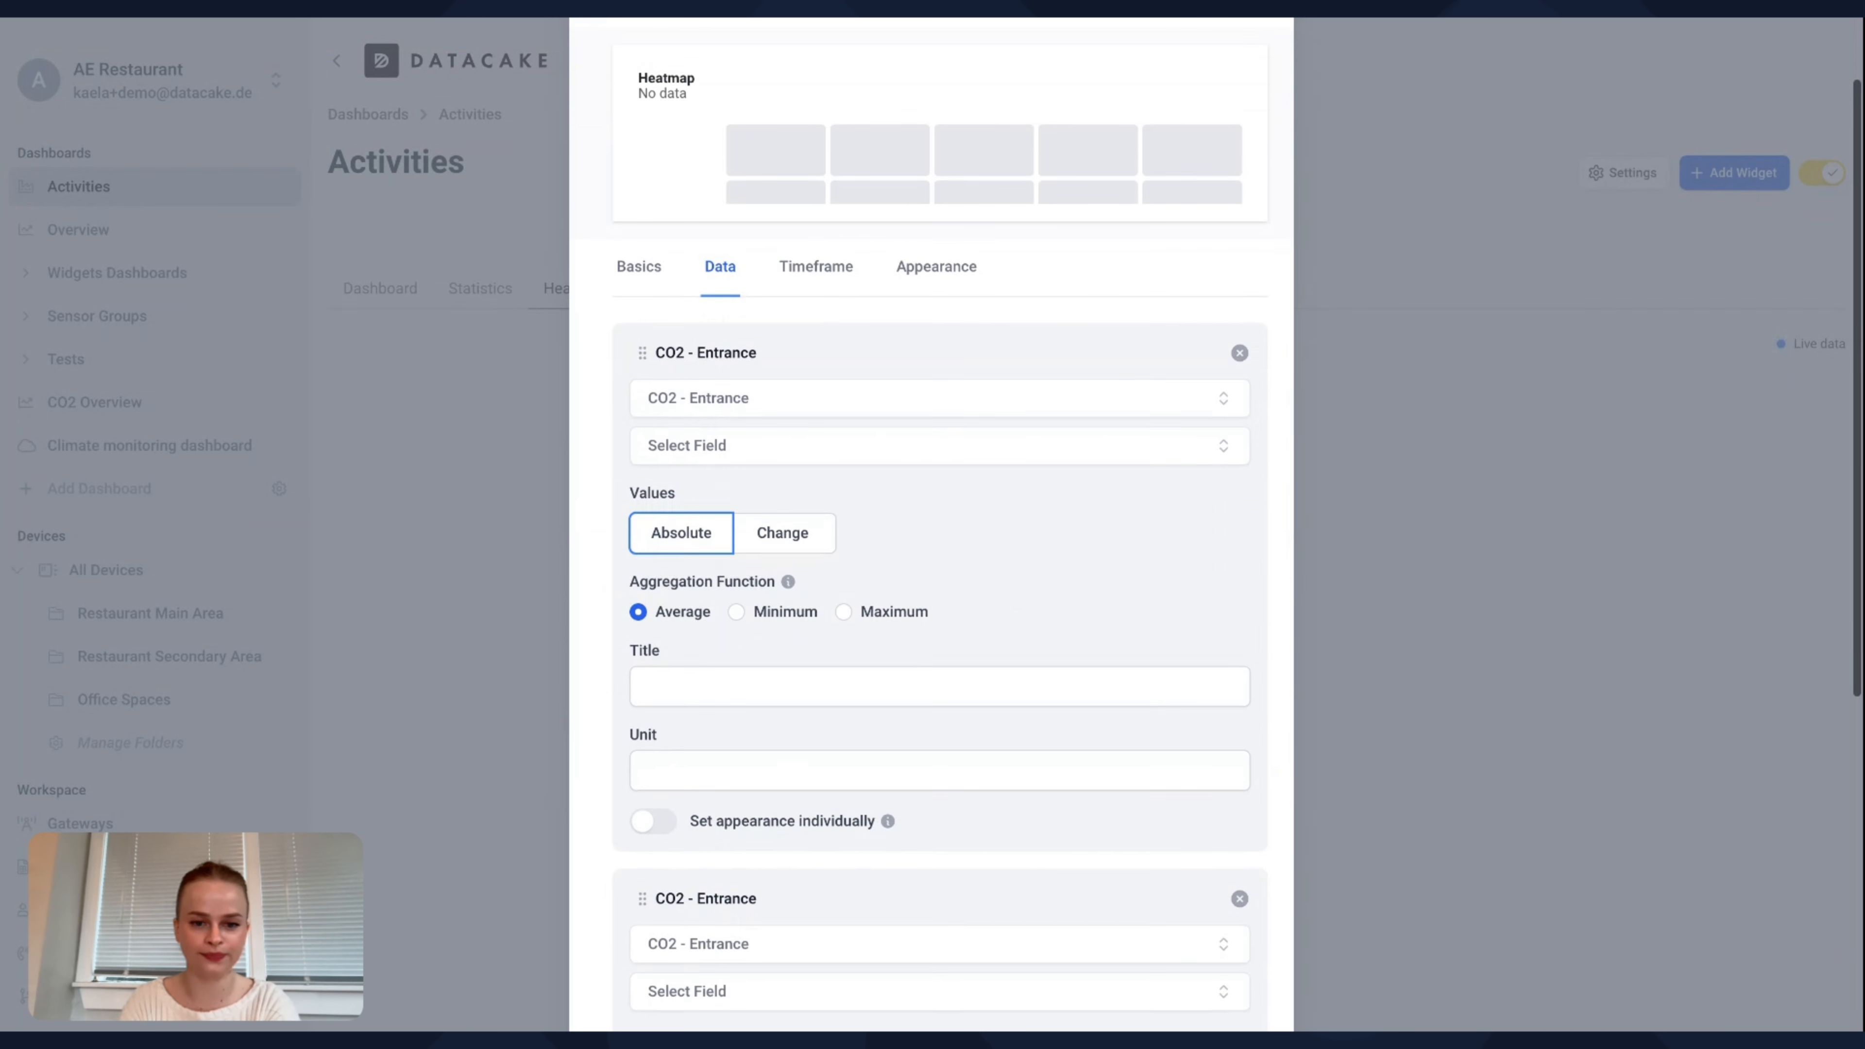
{"action": "scroll", "coordinate": [992, 580], "scroll_direction": "up", "scroll_amount": 2}
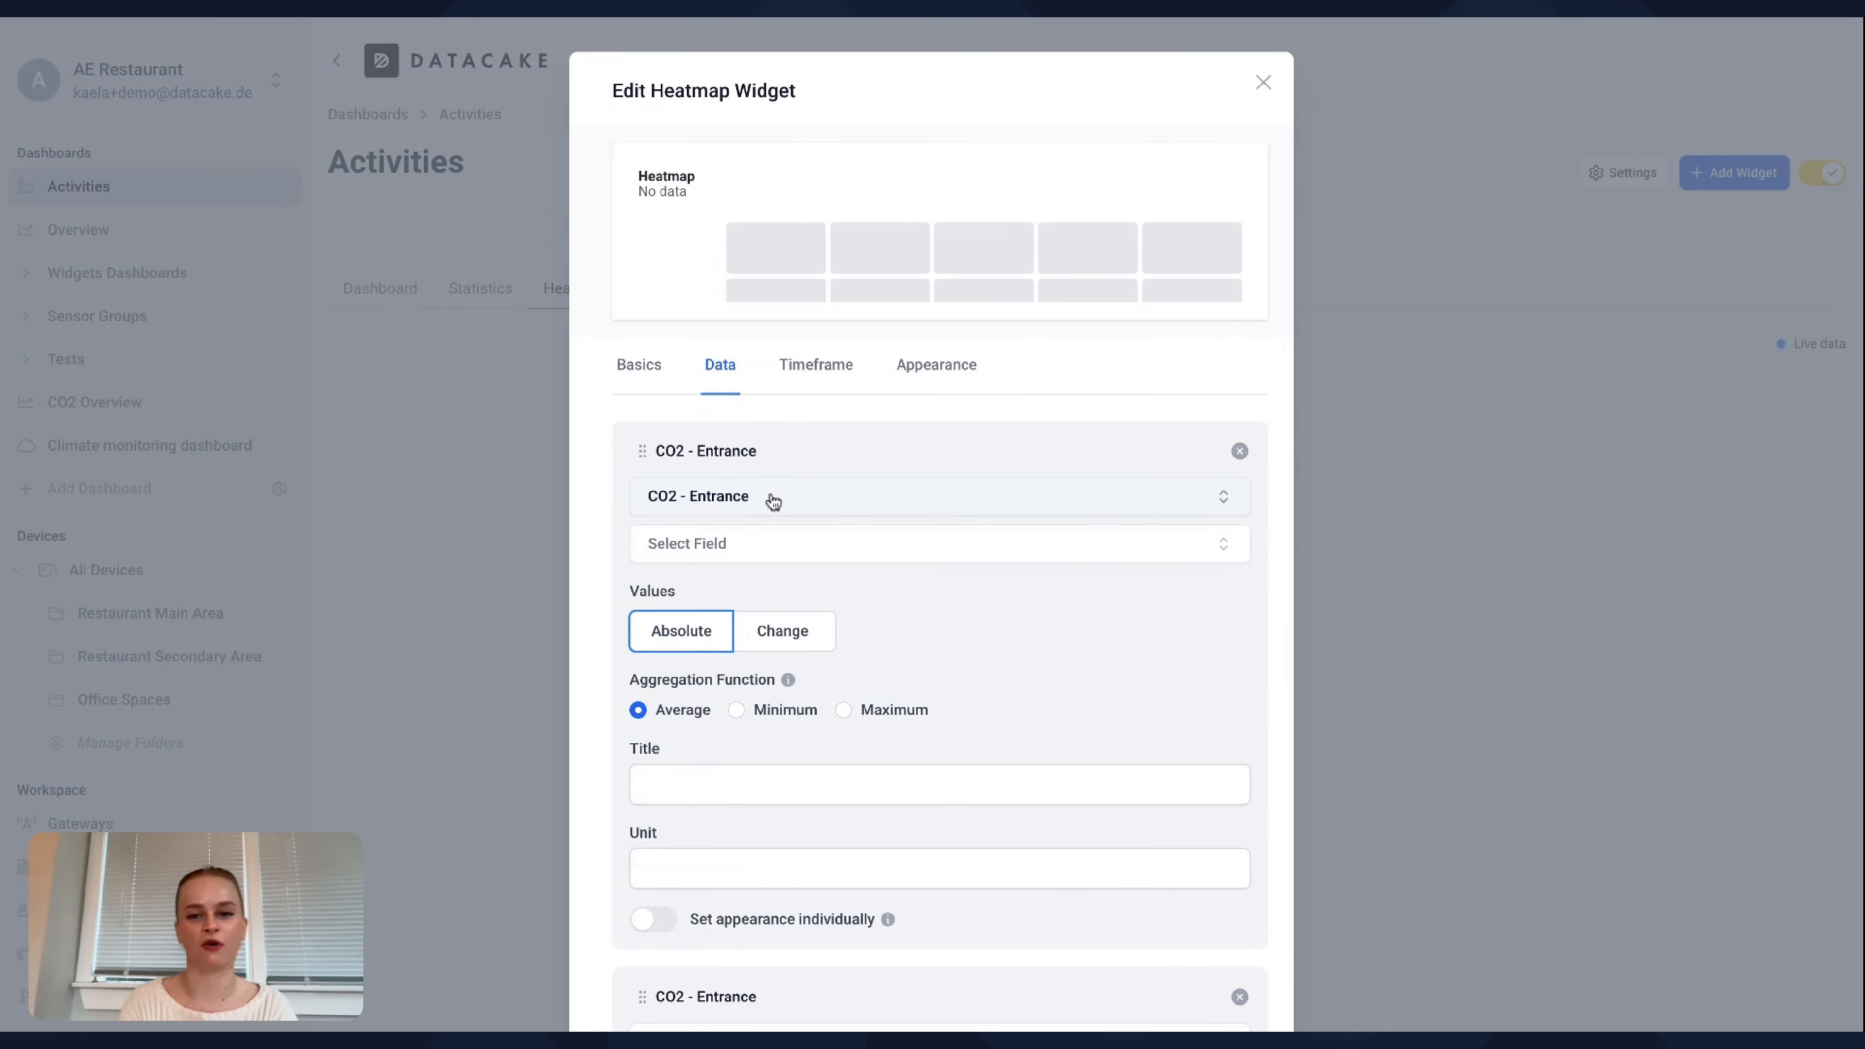
- Set the first data field to Temperature and the second data field to Humidity
{"action": "left_click", "coordinate": [762, 546]}
{"action": "left_click", "coordinate": [884, 597]}
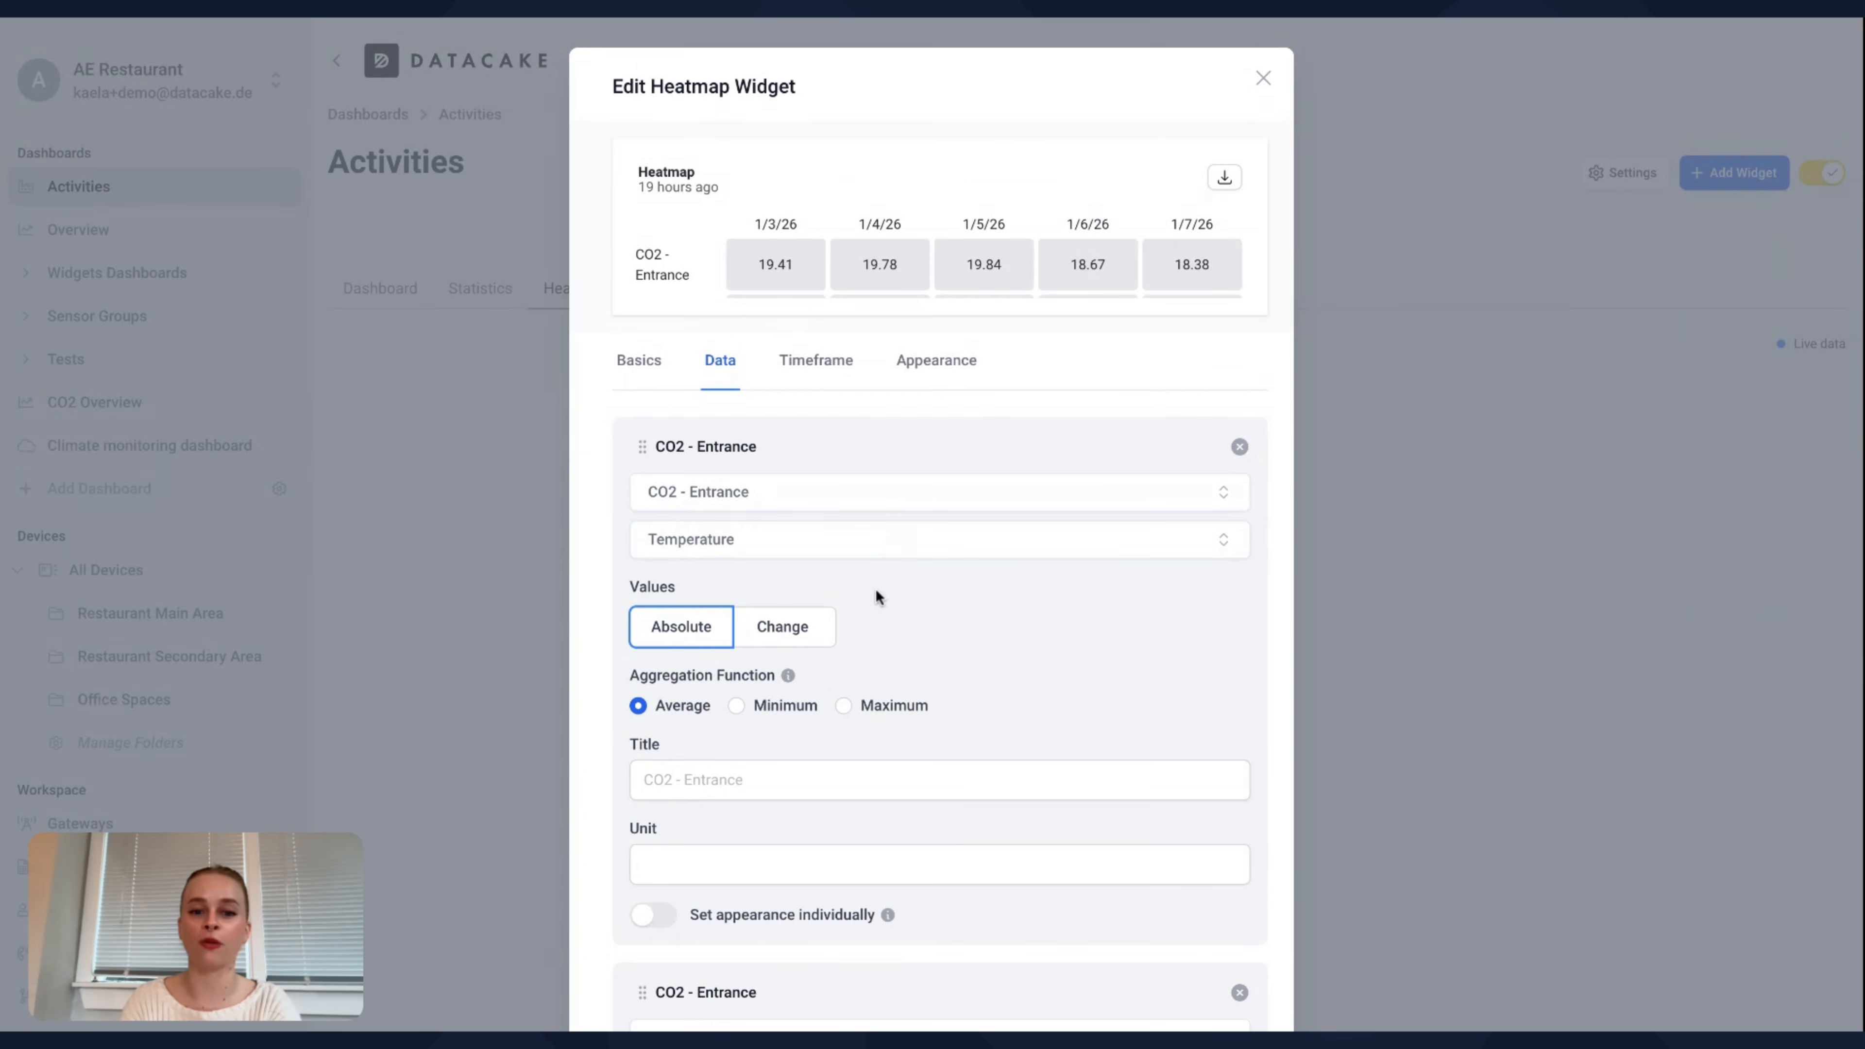
{"action": "scroll", "coordinate": [876, 596], "scroll_direction": "down", "scroll_amount": 3}
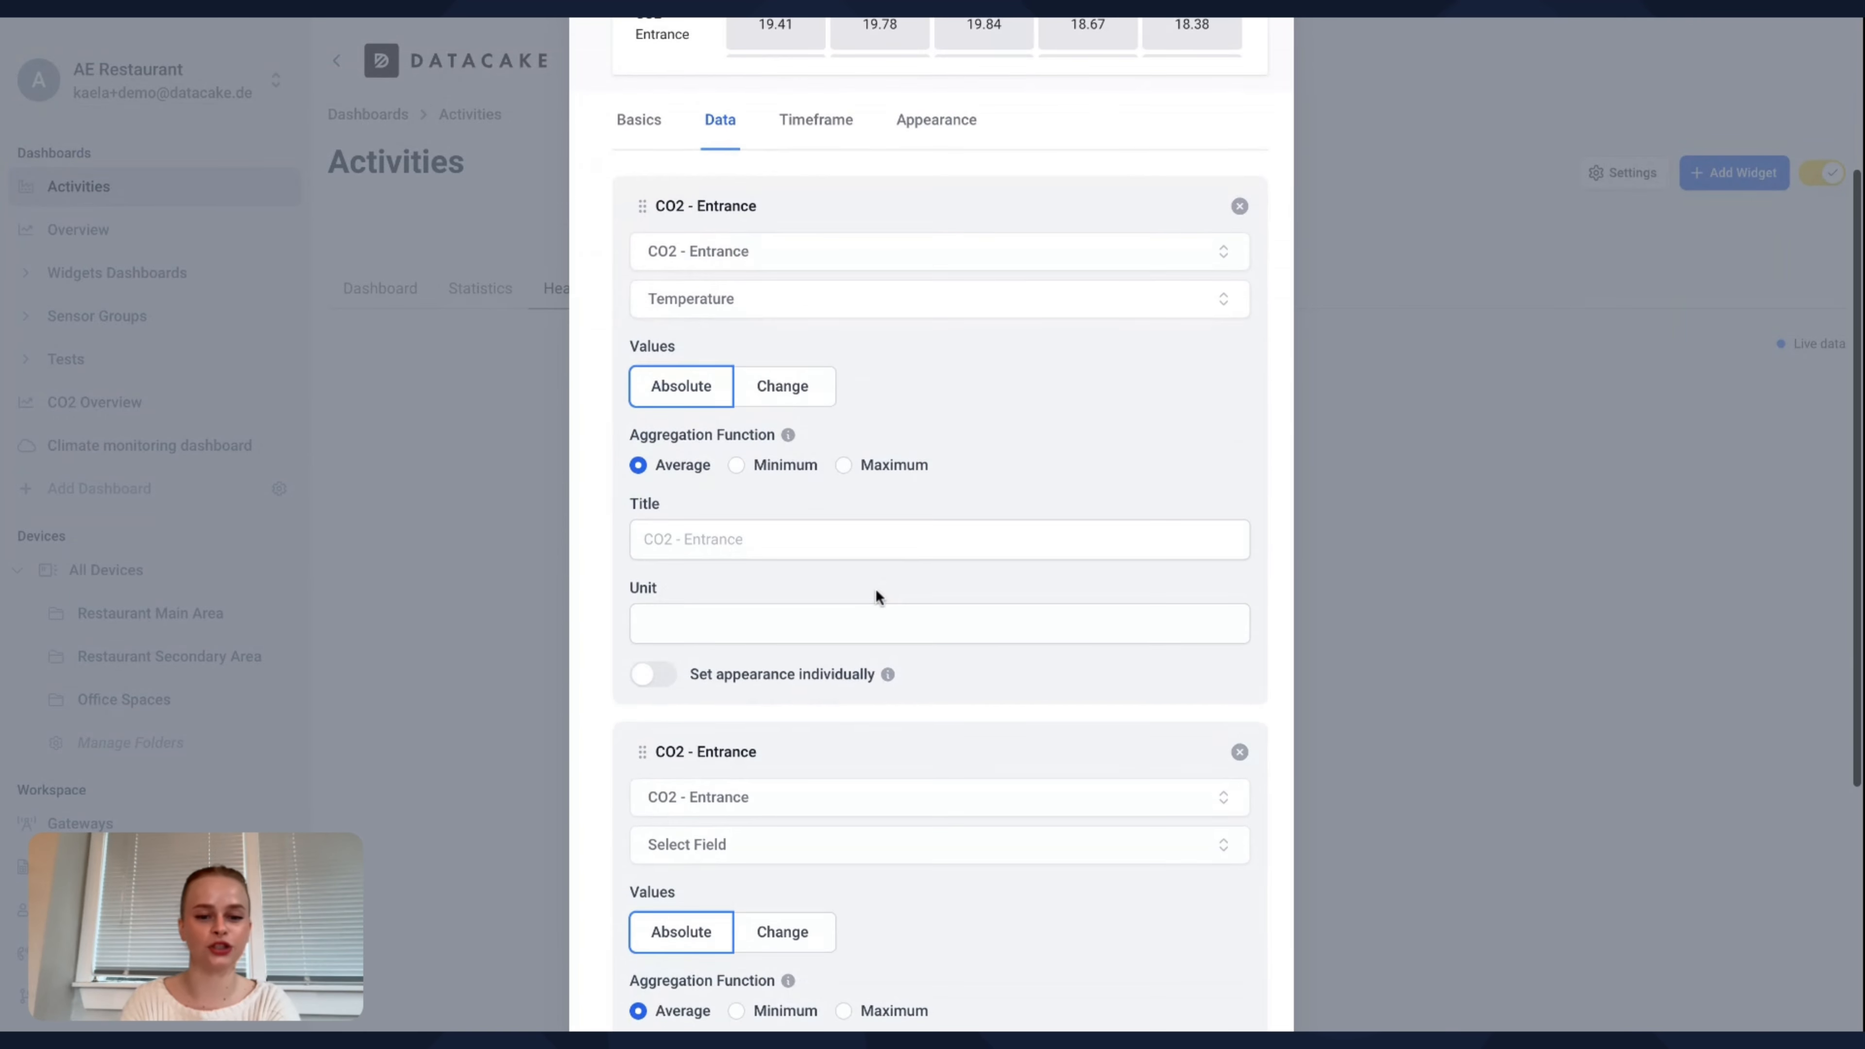
{"action": "left_click", "coordinate": [778, 847]}
{"action": "left_click", "coordinate": [730, 553]}
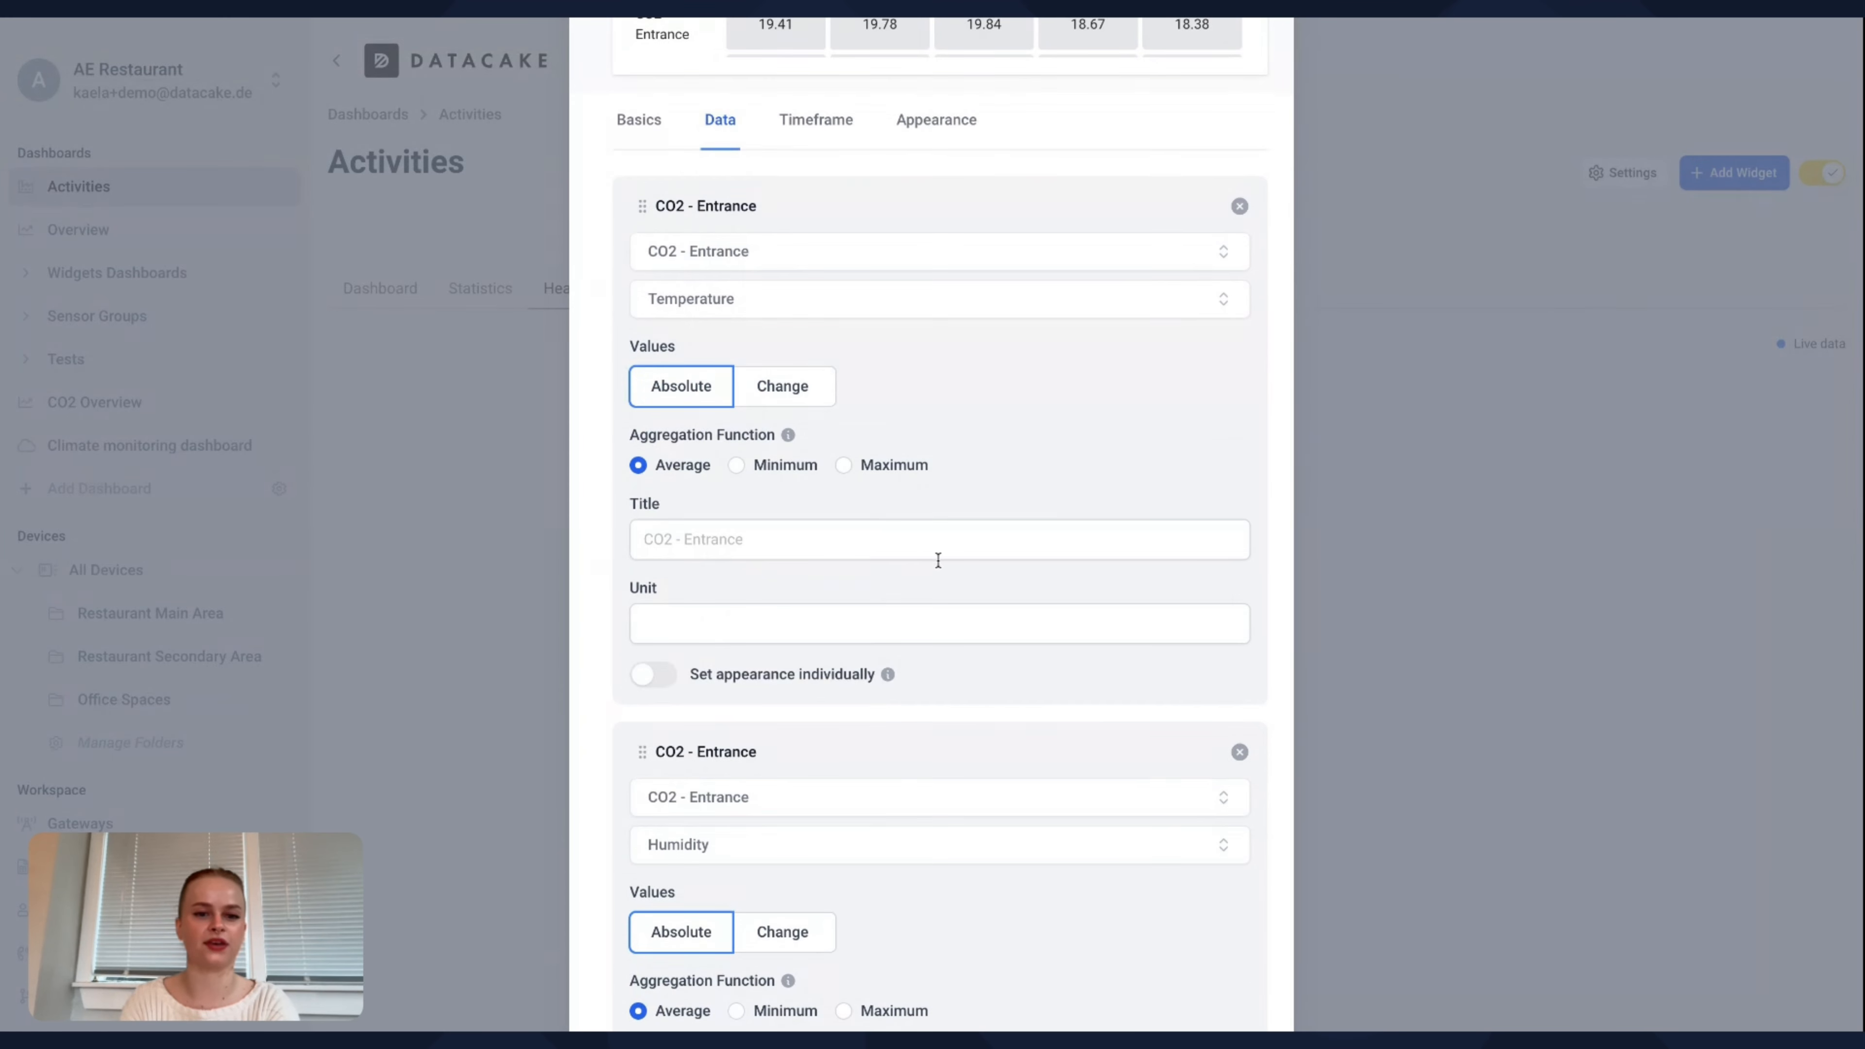
- Review the heatmap preview and the data fields for CO2 - Entrance, CO2 - Mid Room and CO2 - Large Room
{"action": "scroll", "coordinate": [1046, 597], "scroll_direction": "up", "scroll_amount": 3}
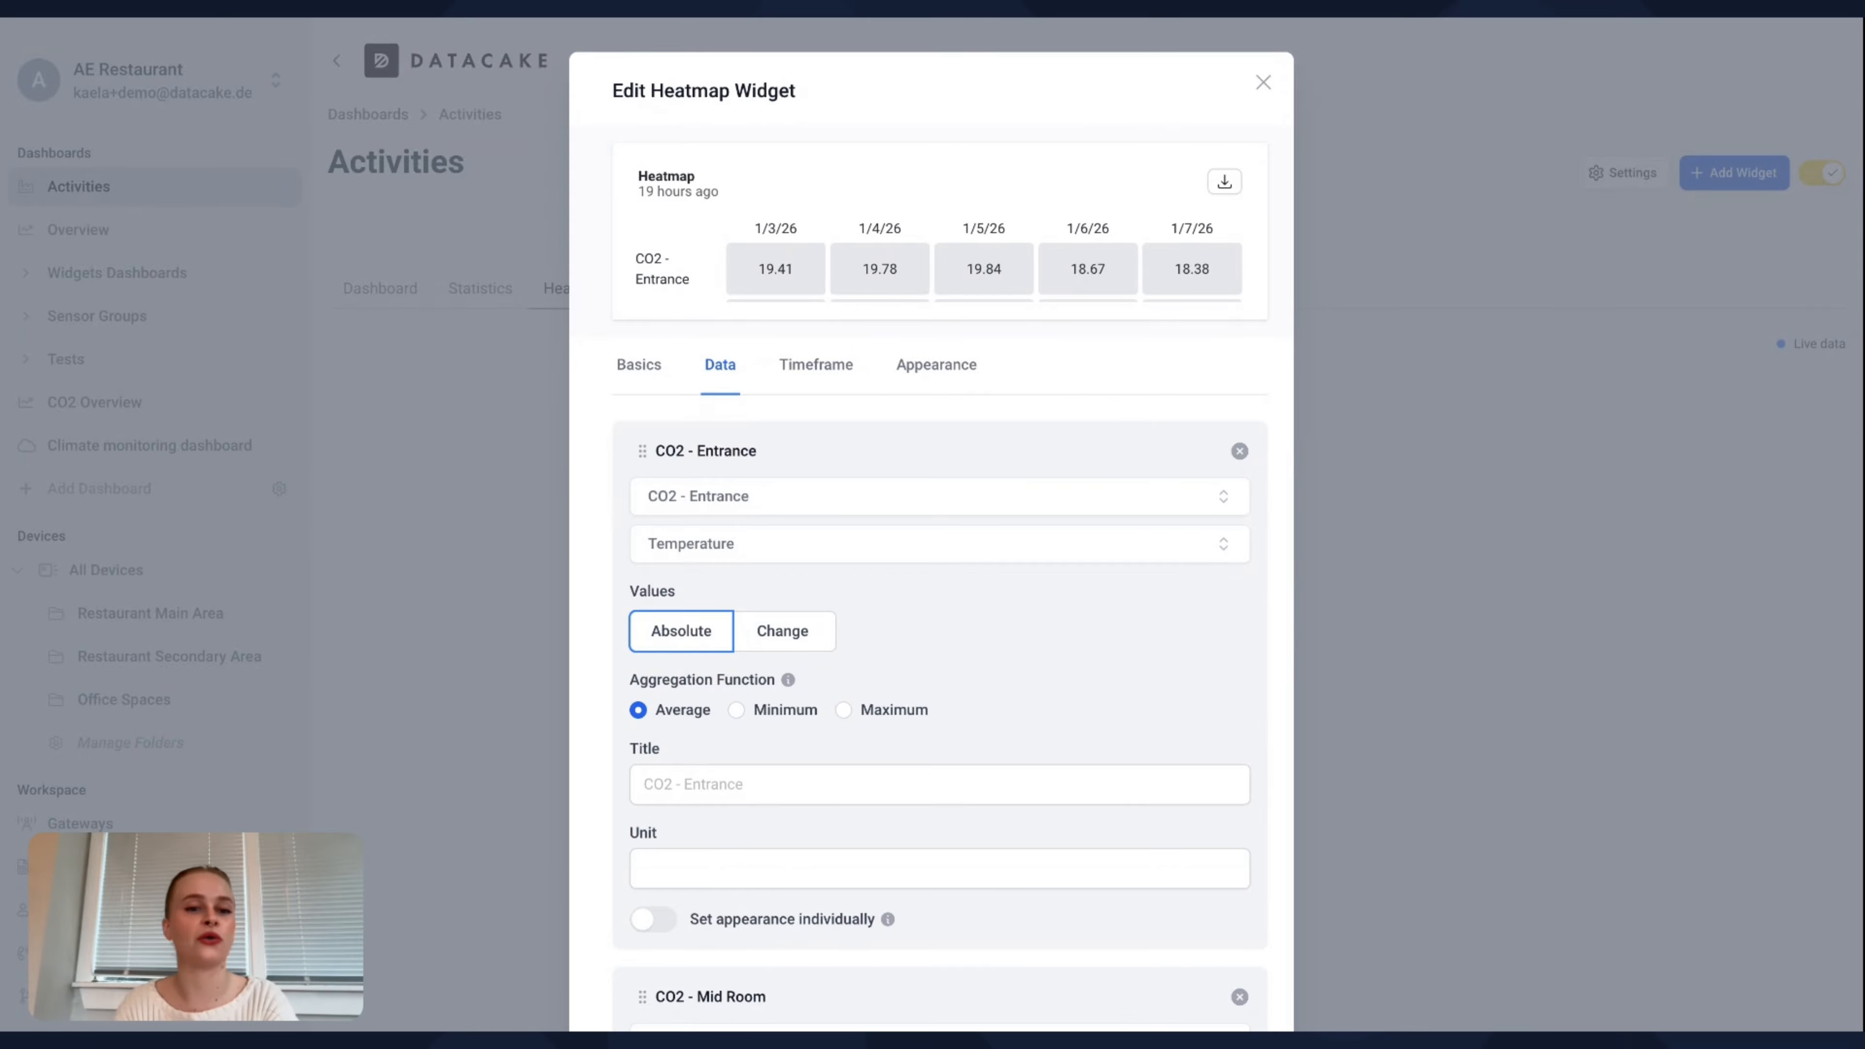
{"action": "scroll", "coordinate": [931, 526], "scroll_direction": "down", "scroll_amount": 2}
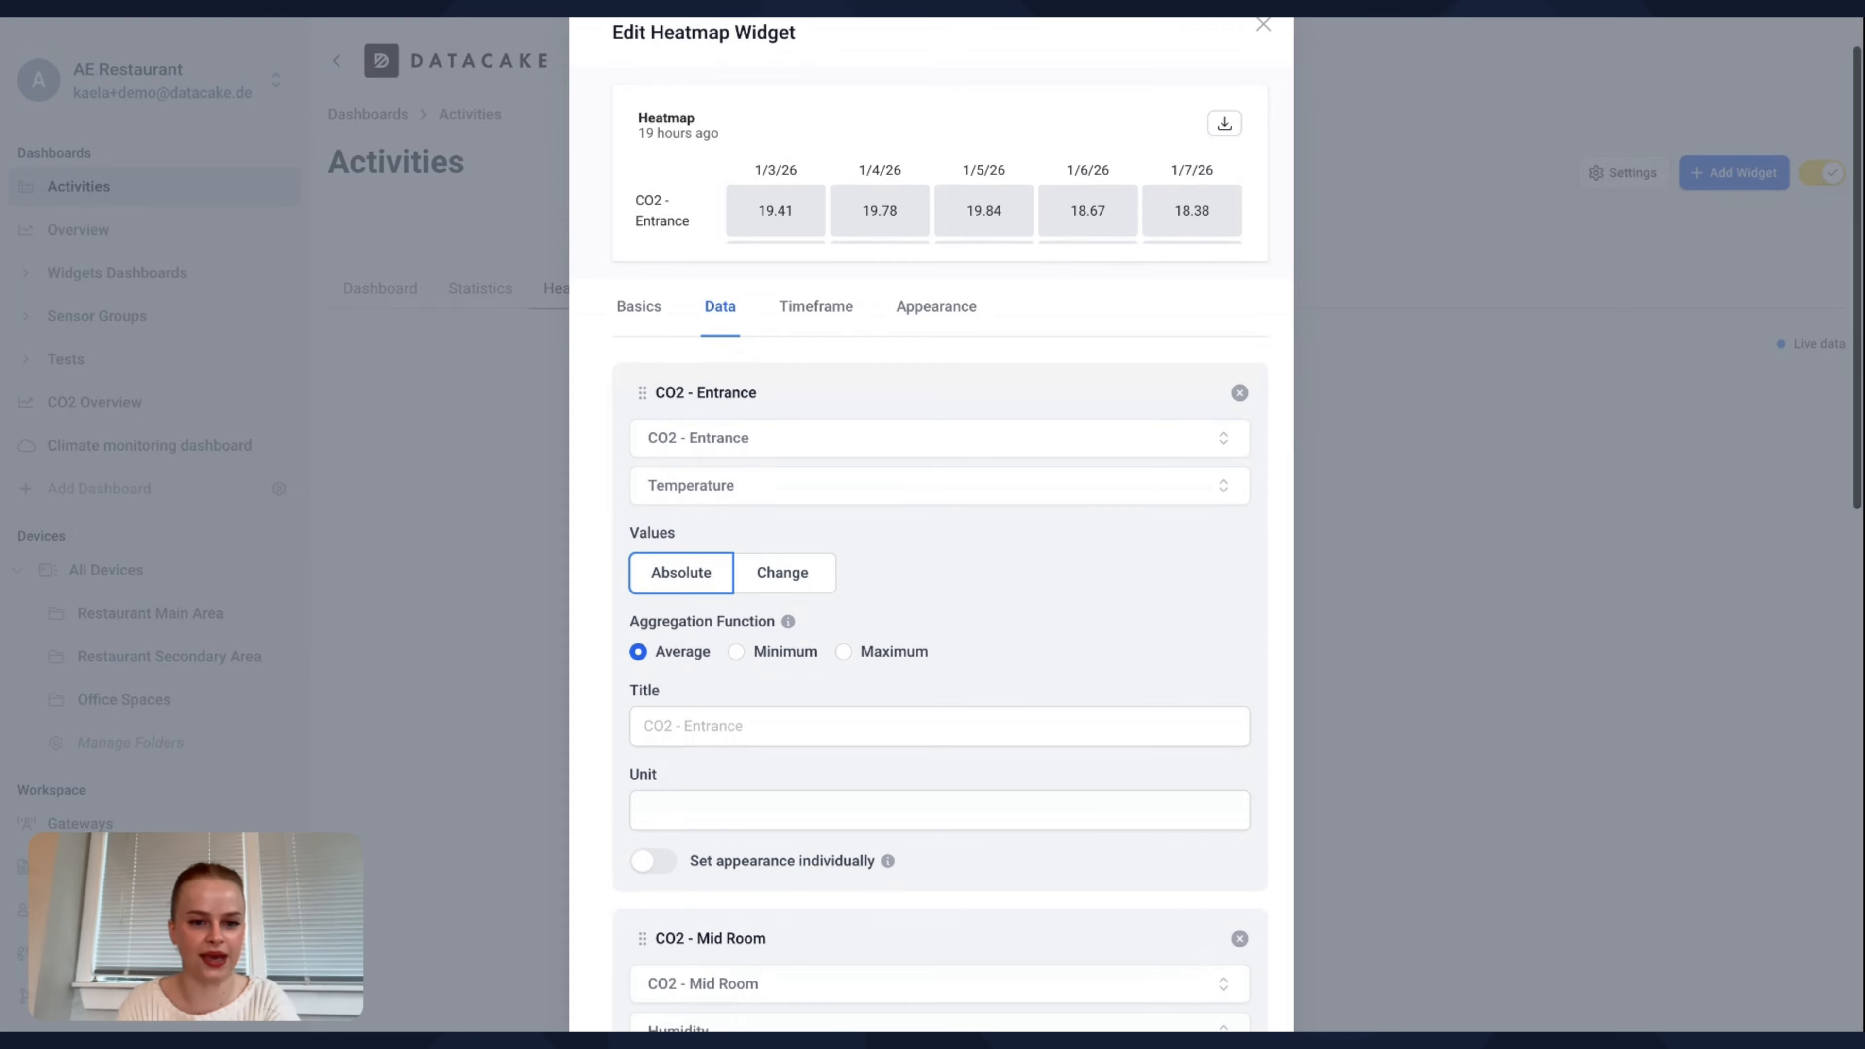
{"action": "scroll", "coordinate": [931, 526], "scroll_direction": "down", "scroll_amount": 15}
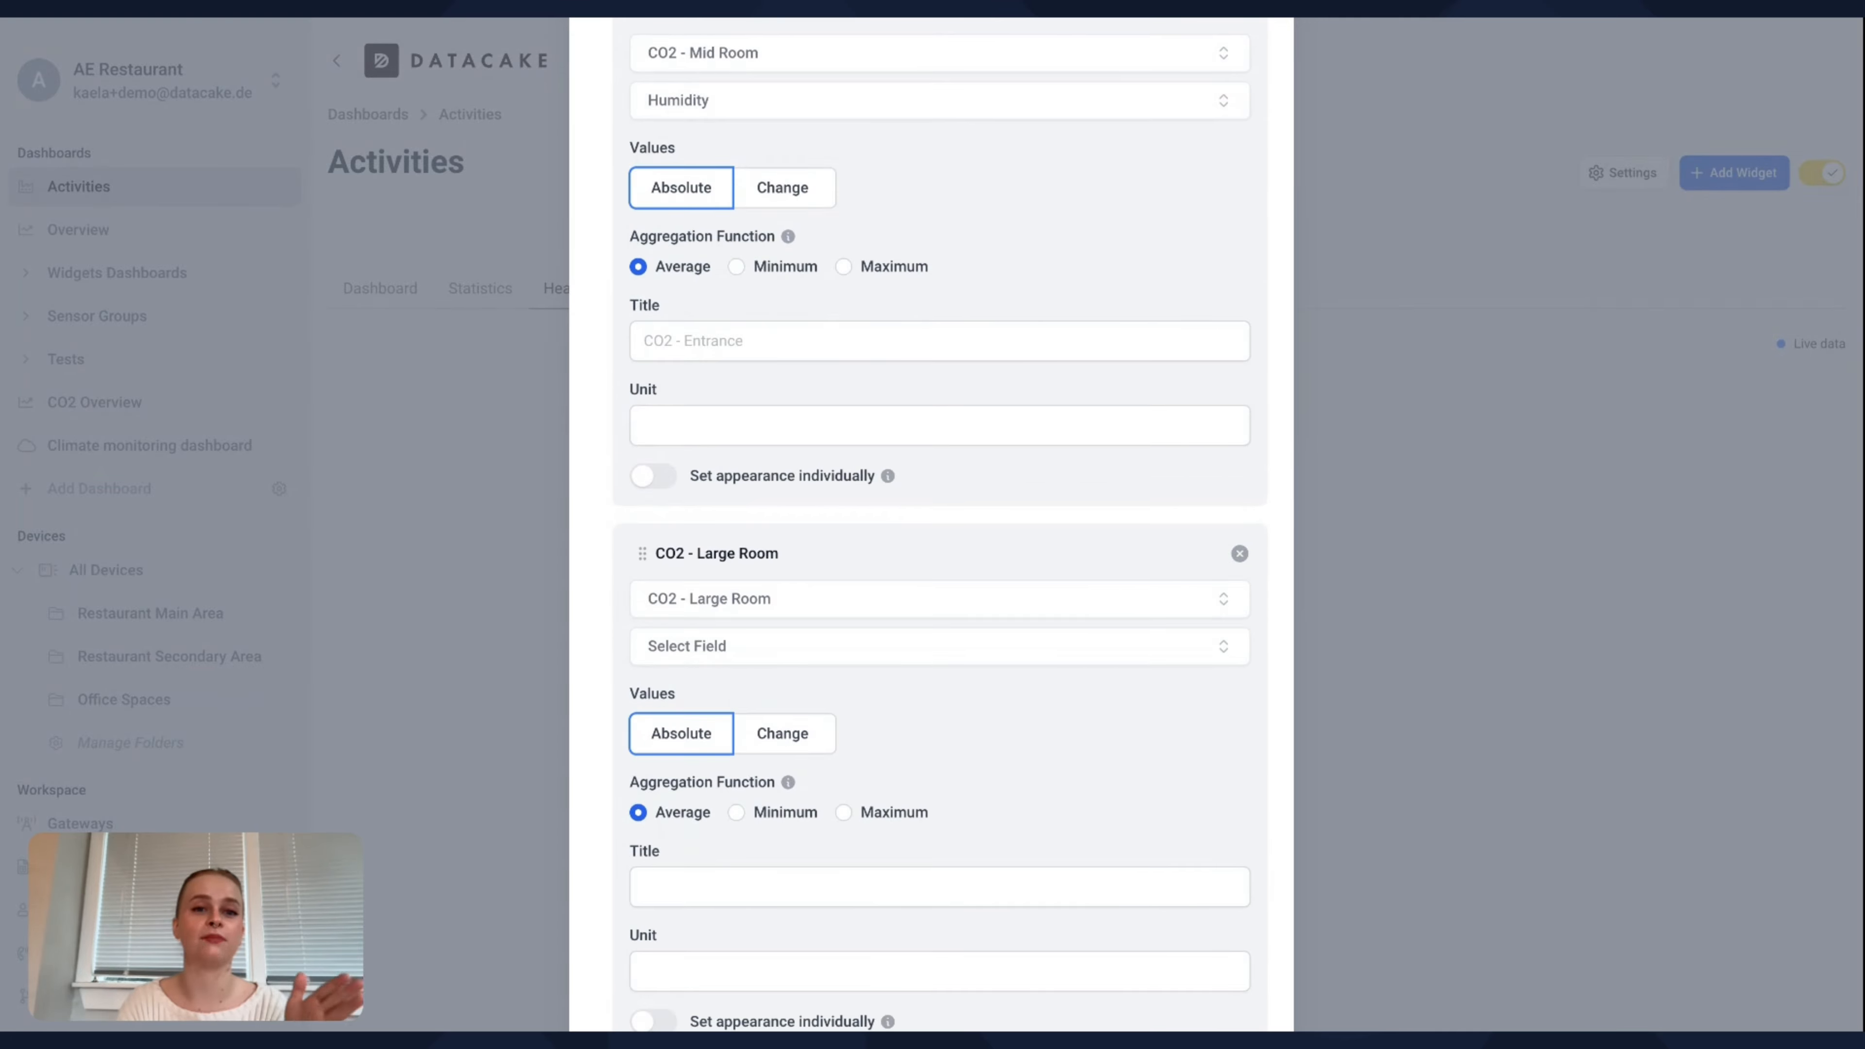
{"action": "scroll", "coordinate": [931, 526], "scroll_direction": "down", "scroll_amount": 1}
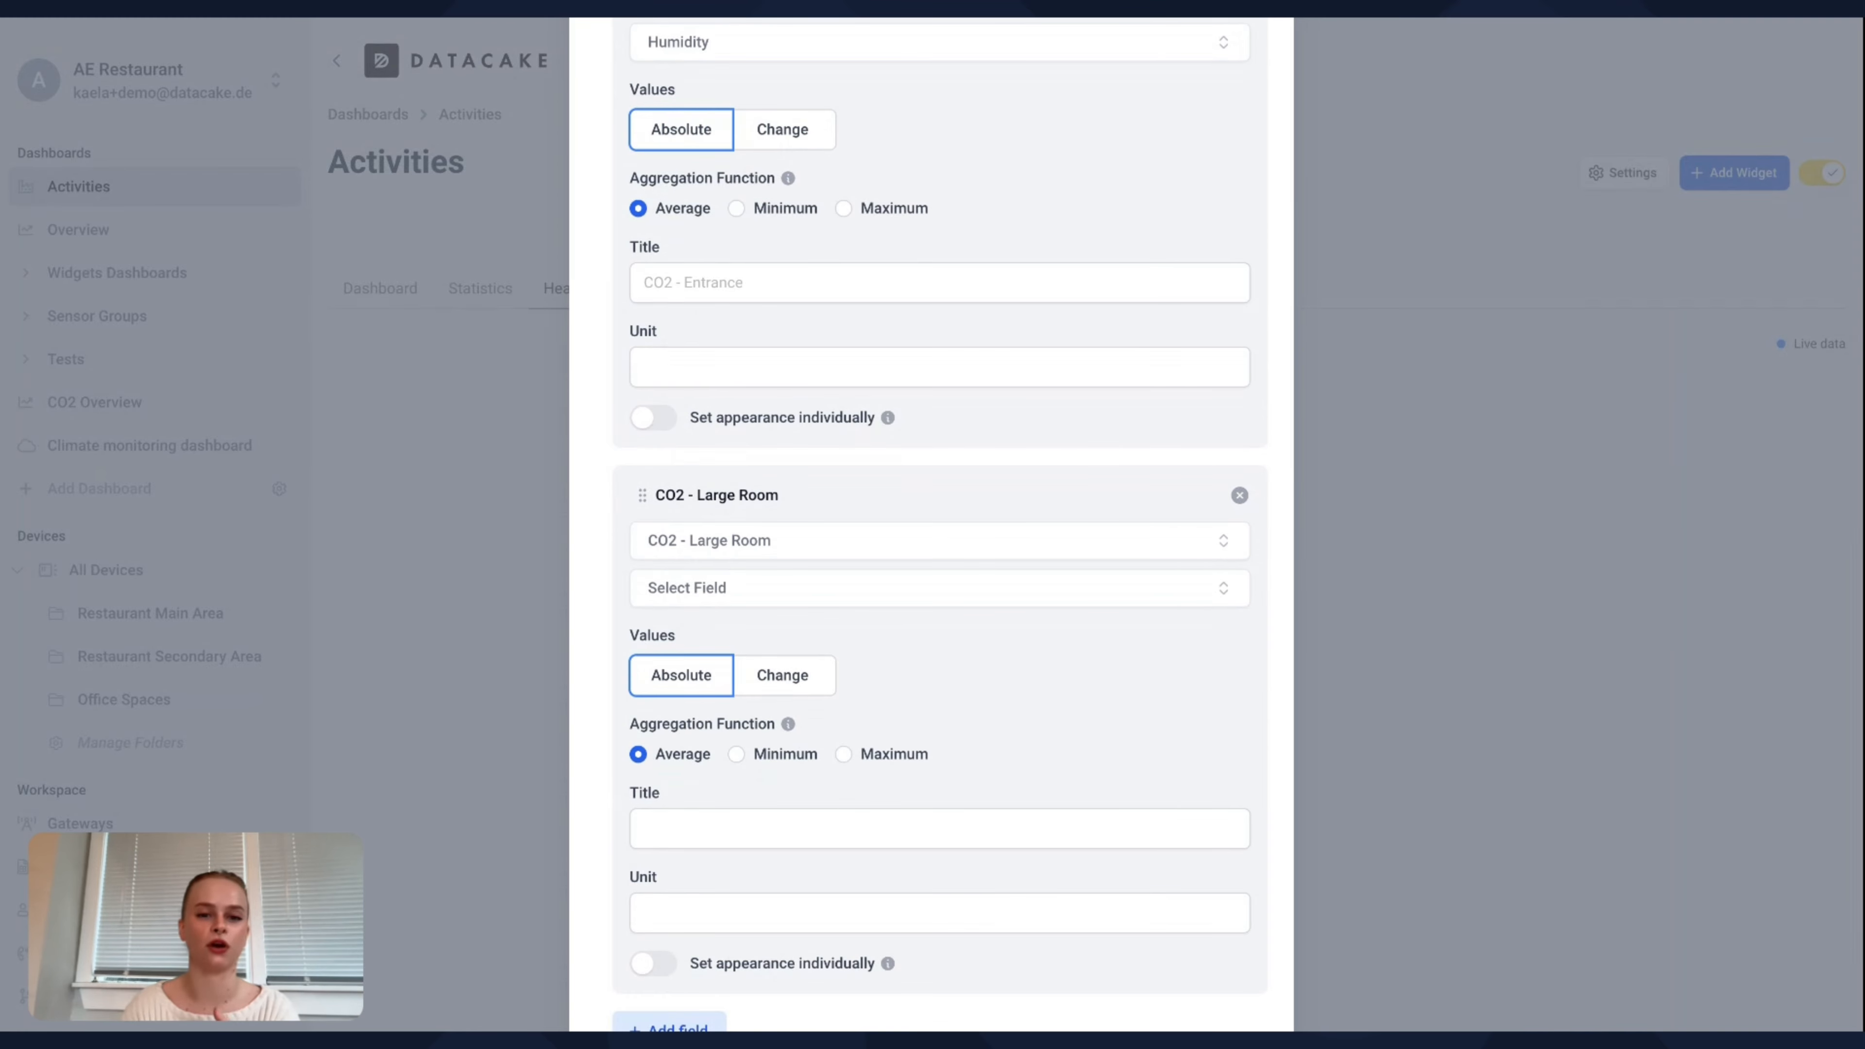
- Set the data fields for CO2 - Mid Room and CO2 - Large Room to Temperature
{"action": "scroll", "coordinate": [878, 747], "scroll_direction": "up", "scroll_amount": 10}
{"action": "left_click", "coordinate": [796, 667]}
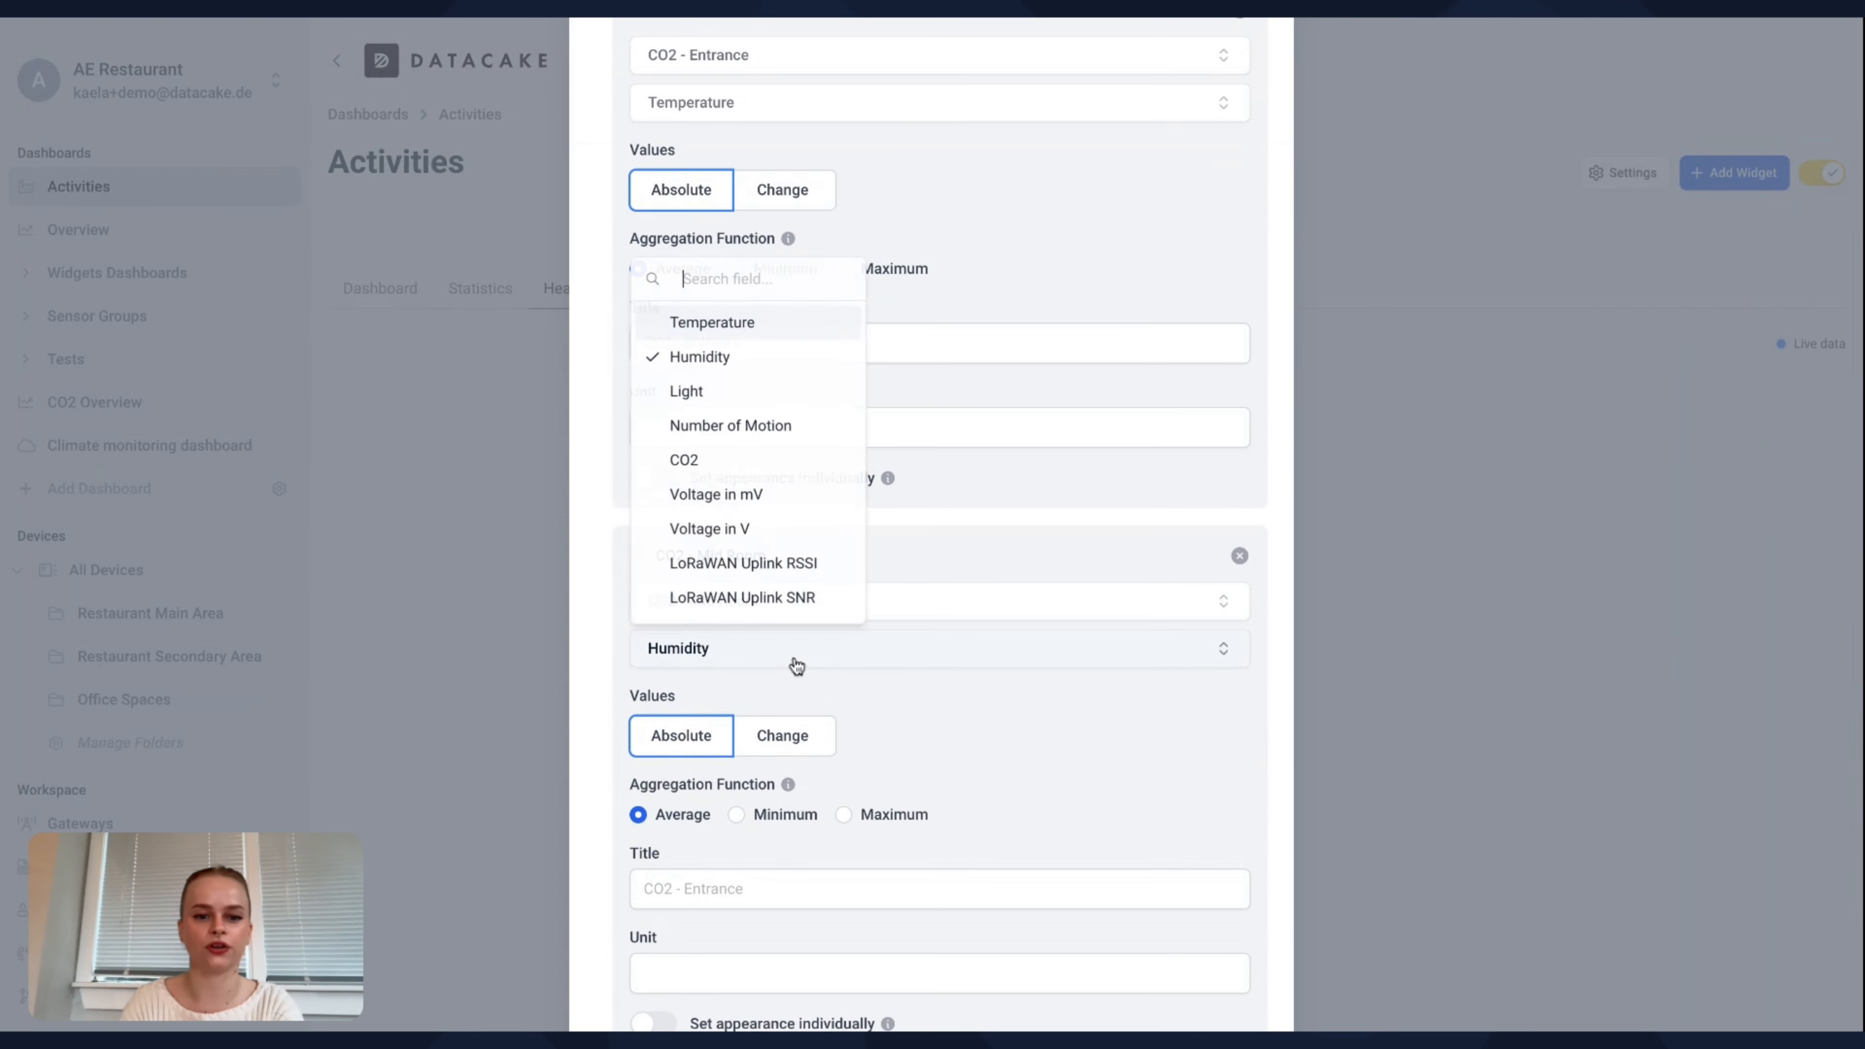
{"action": "left_click", "coordinate": [721, 321]}
{"action": "scroll", "coordinate": [896, 772], "scroll_direction": "down", "scroll_amount": 8}
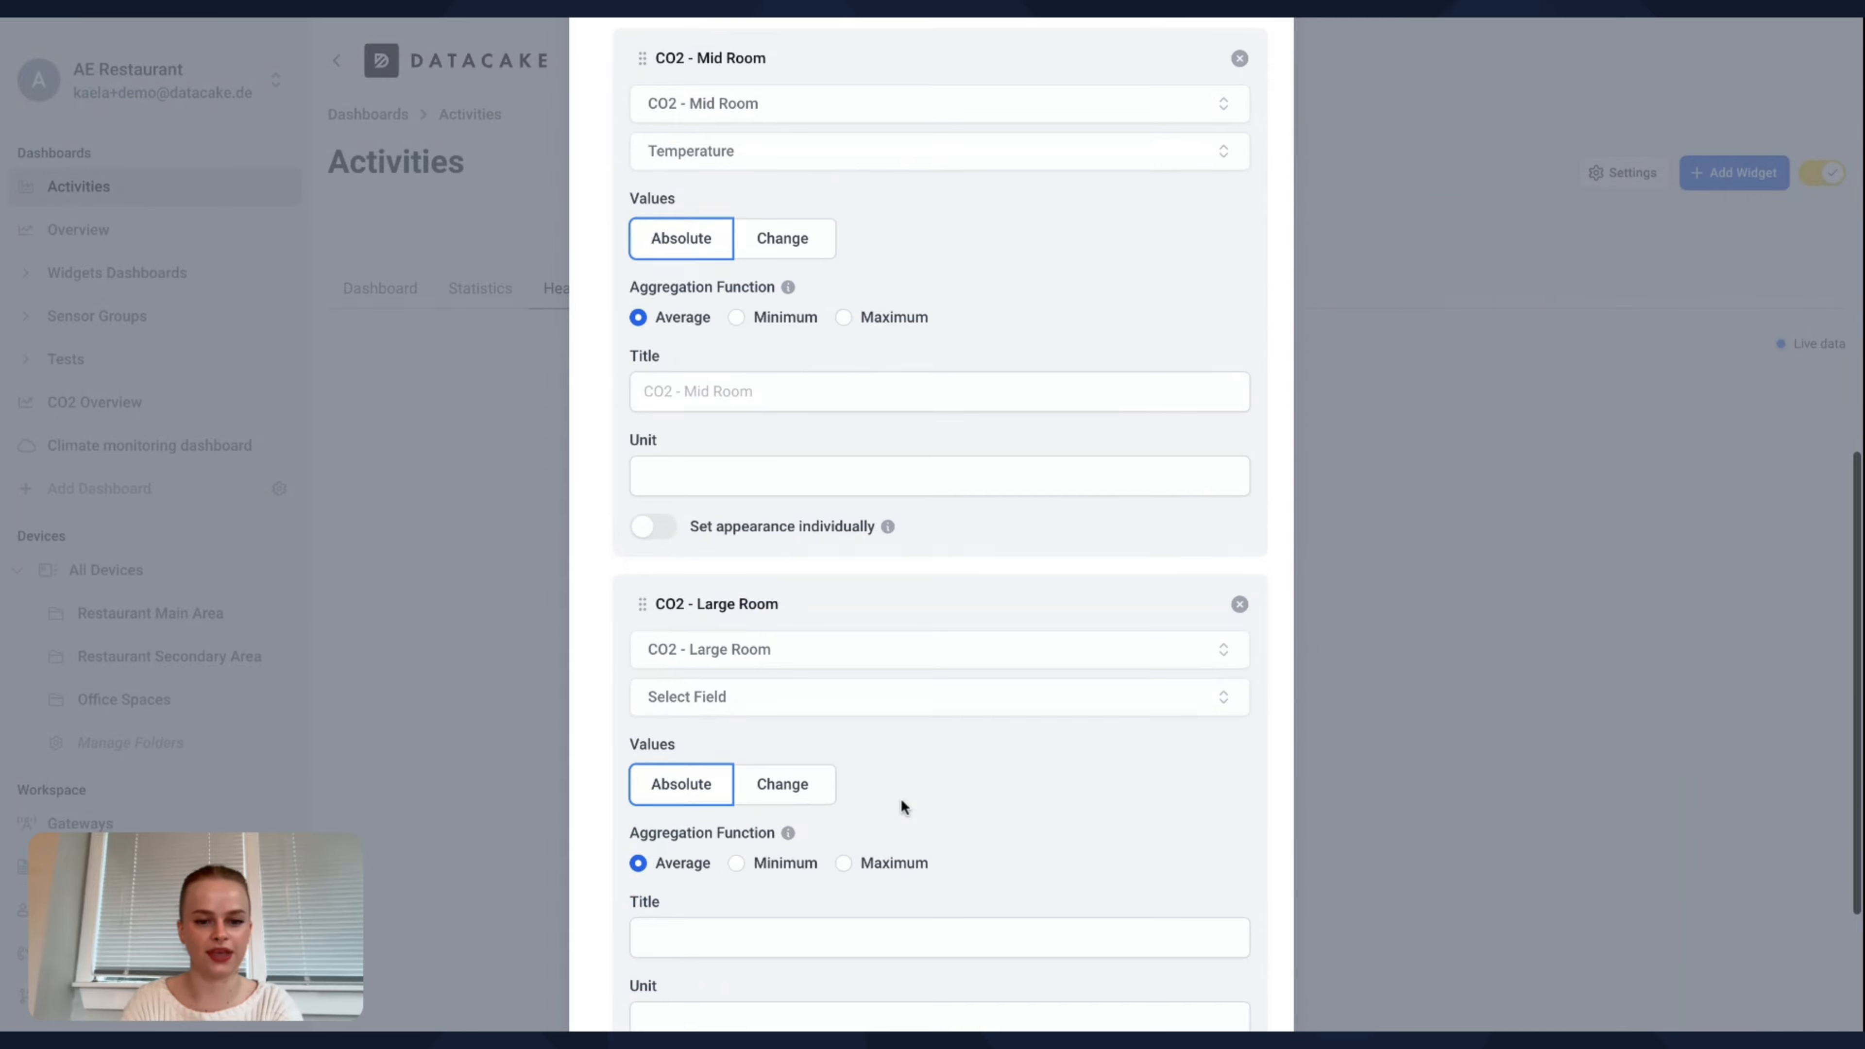
{"action": "left_click", "coordinate": [749, 702]}
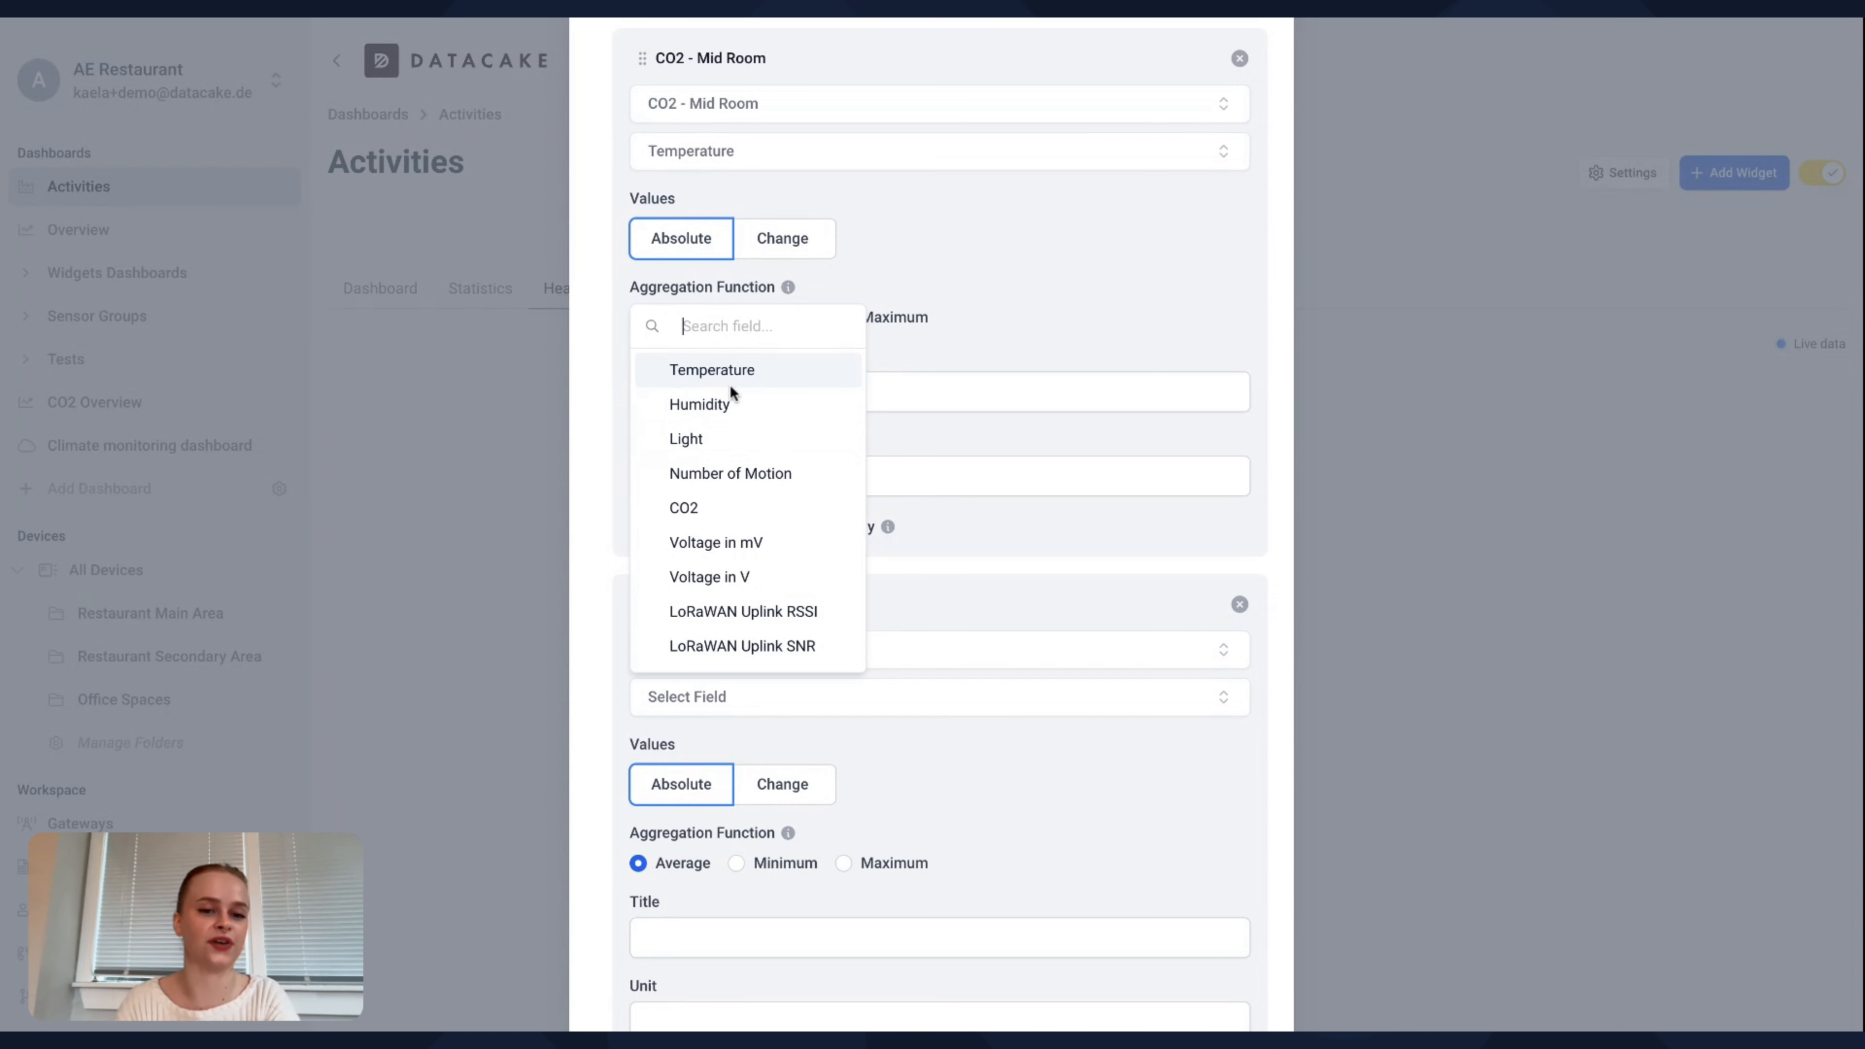
{"action": "left_click", "coordinate": [711, 369]}
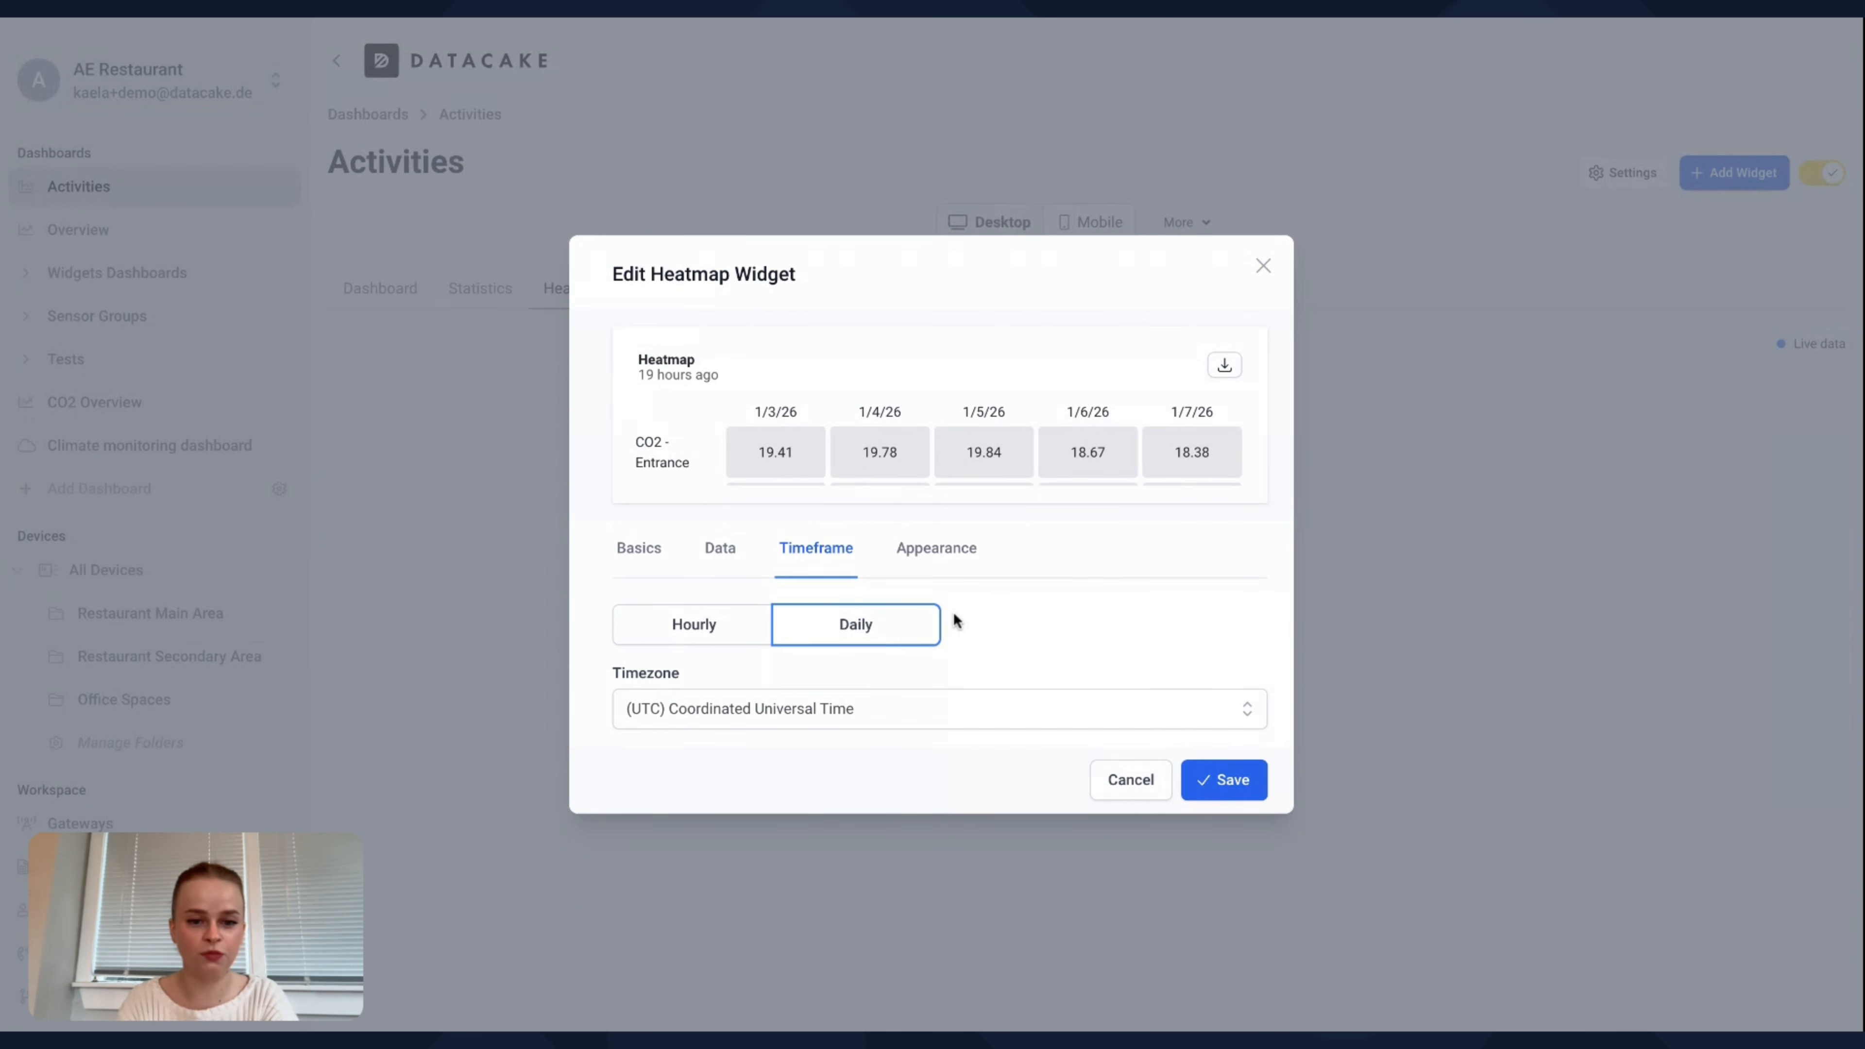
- Try the Hourly timeframe for the heatmap and return it to Daily
{"action": "left_click", "coordinate": [688, 629]}
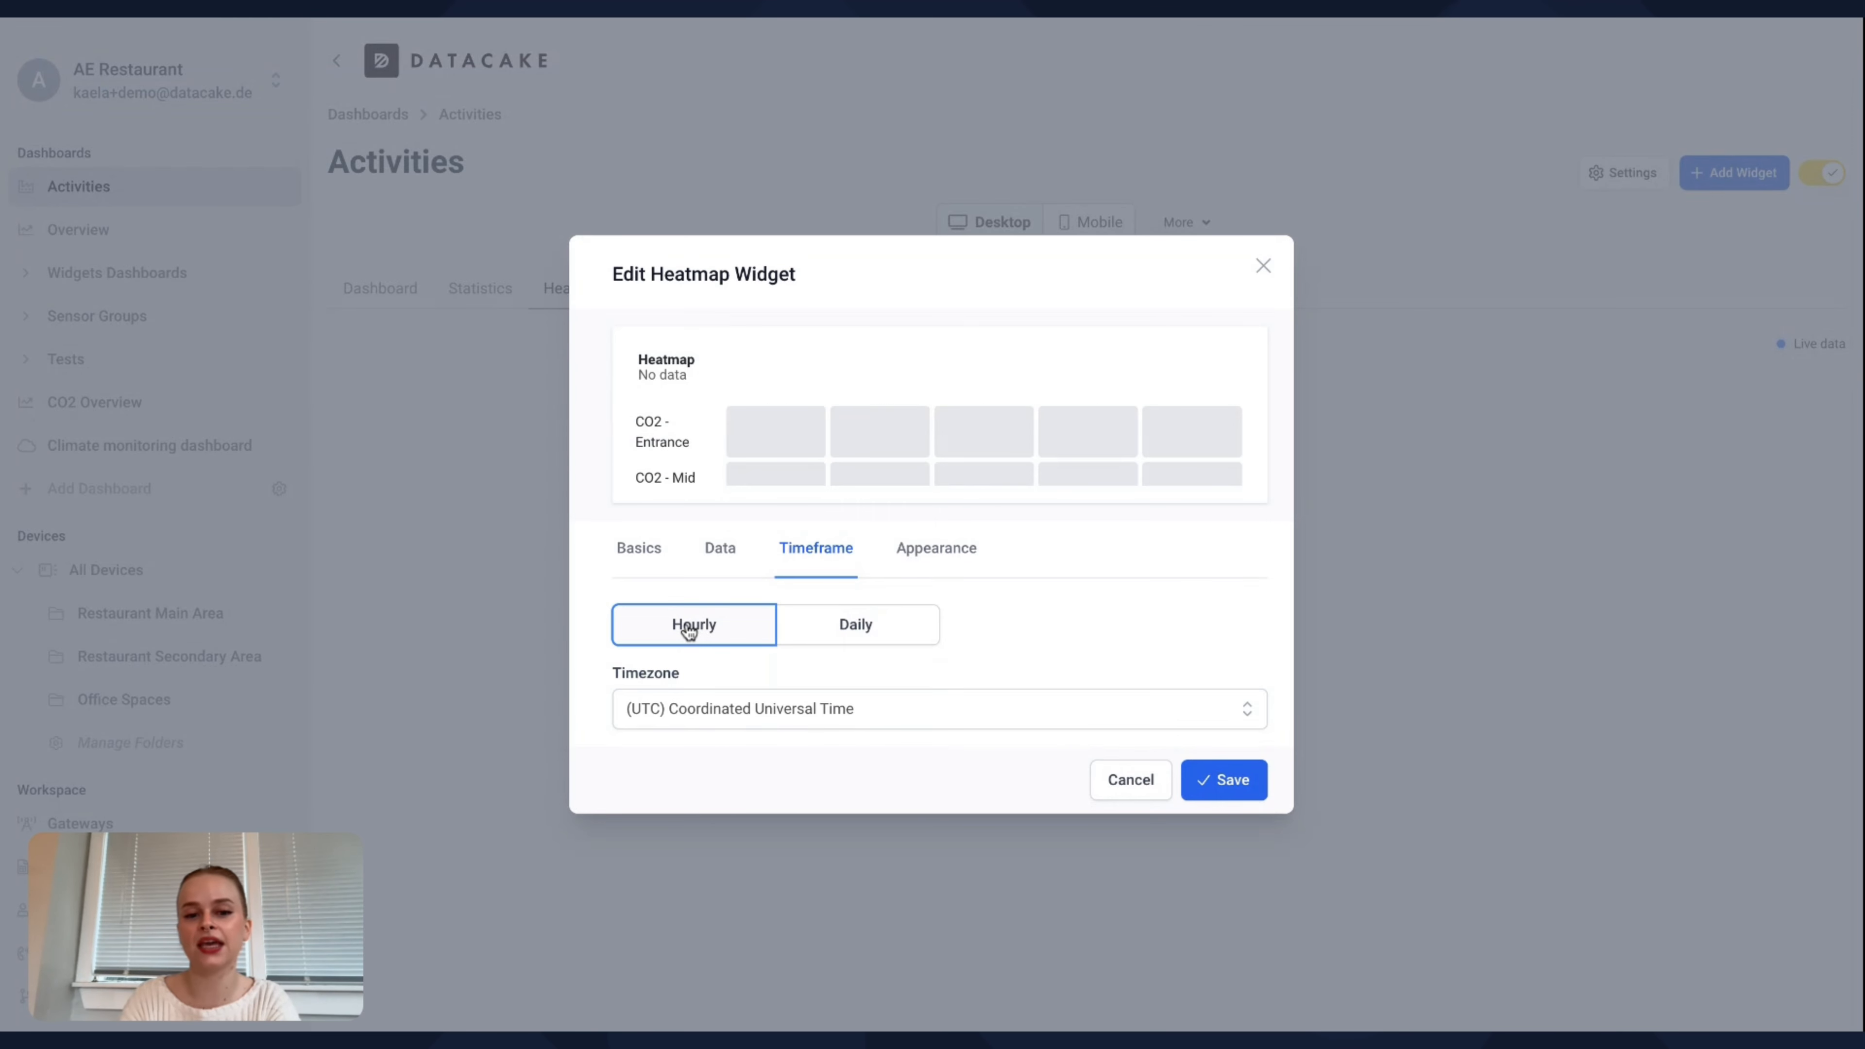
{"action": "left_click", "coordinate": [820, 626]}
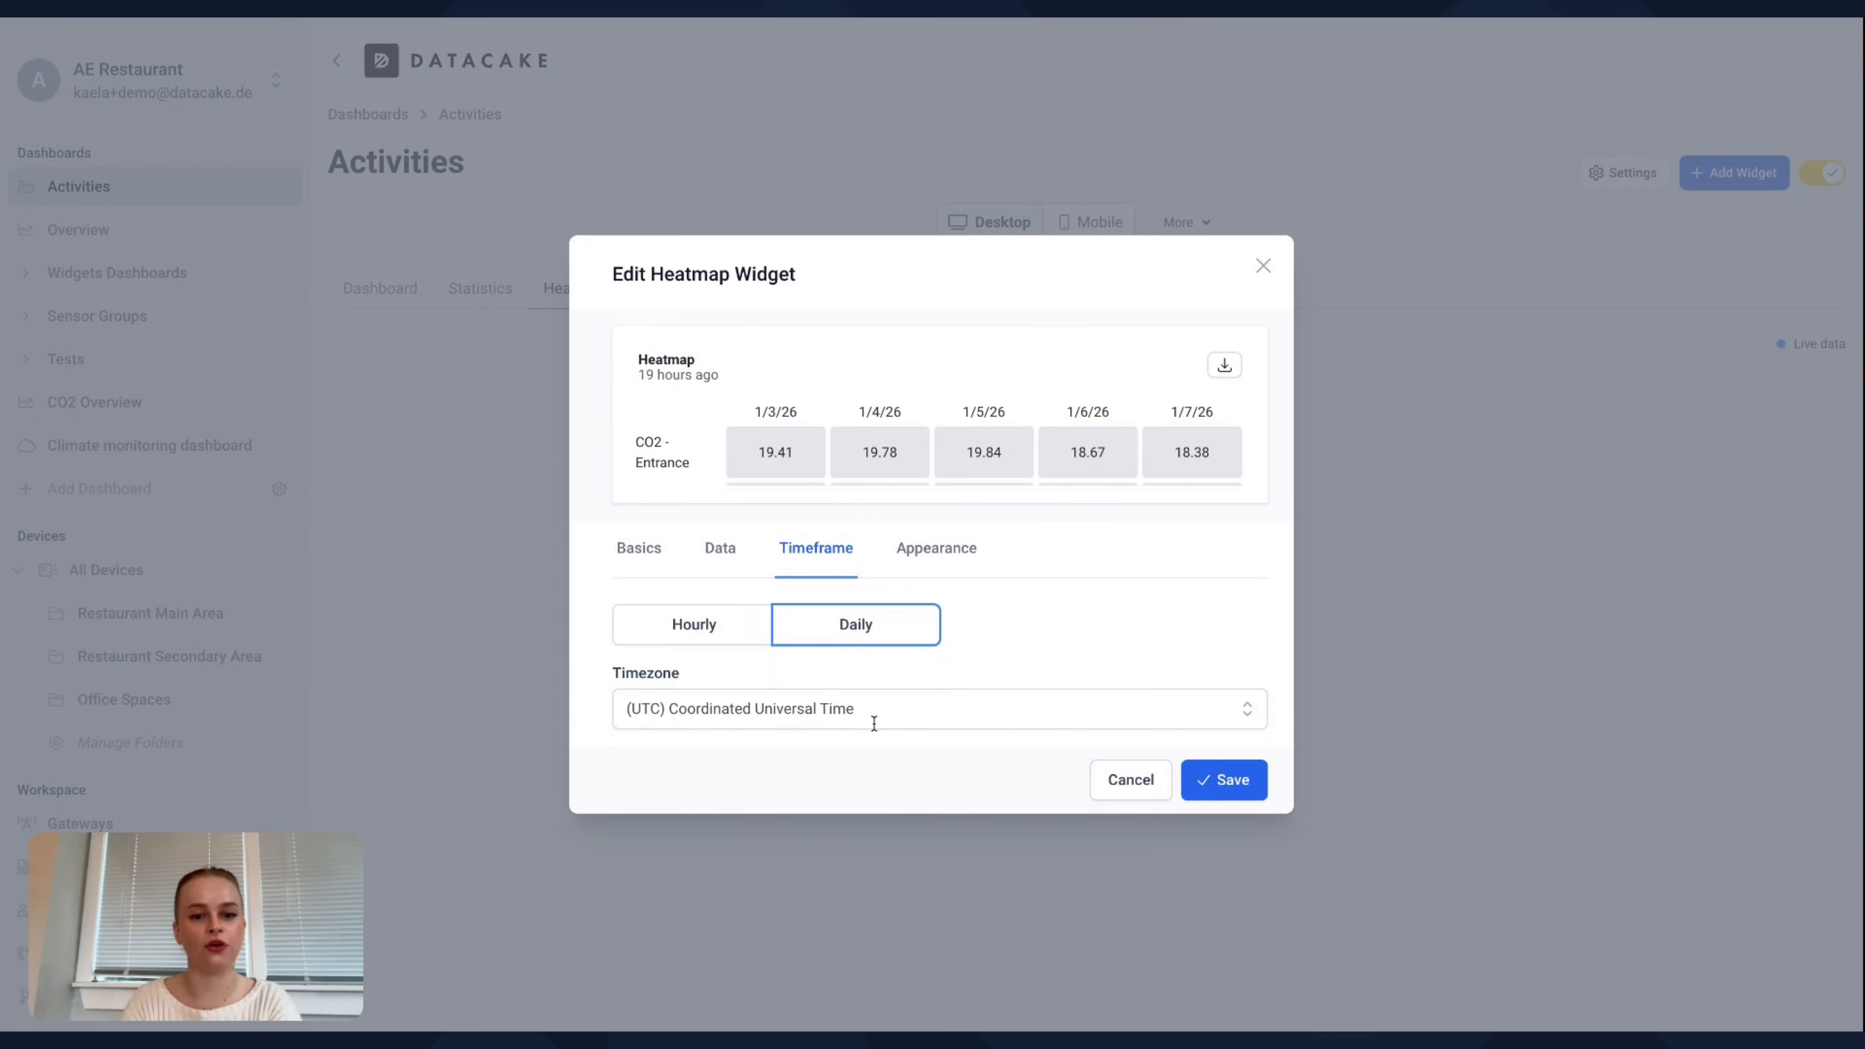
- Turn on bold values for the heatmap and set its cell count to 14
{"action": "left_click", "coordinate": [948, 551]}
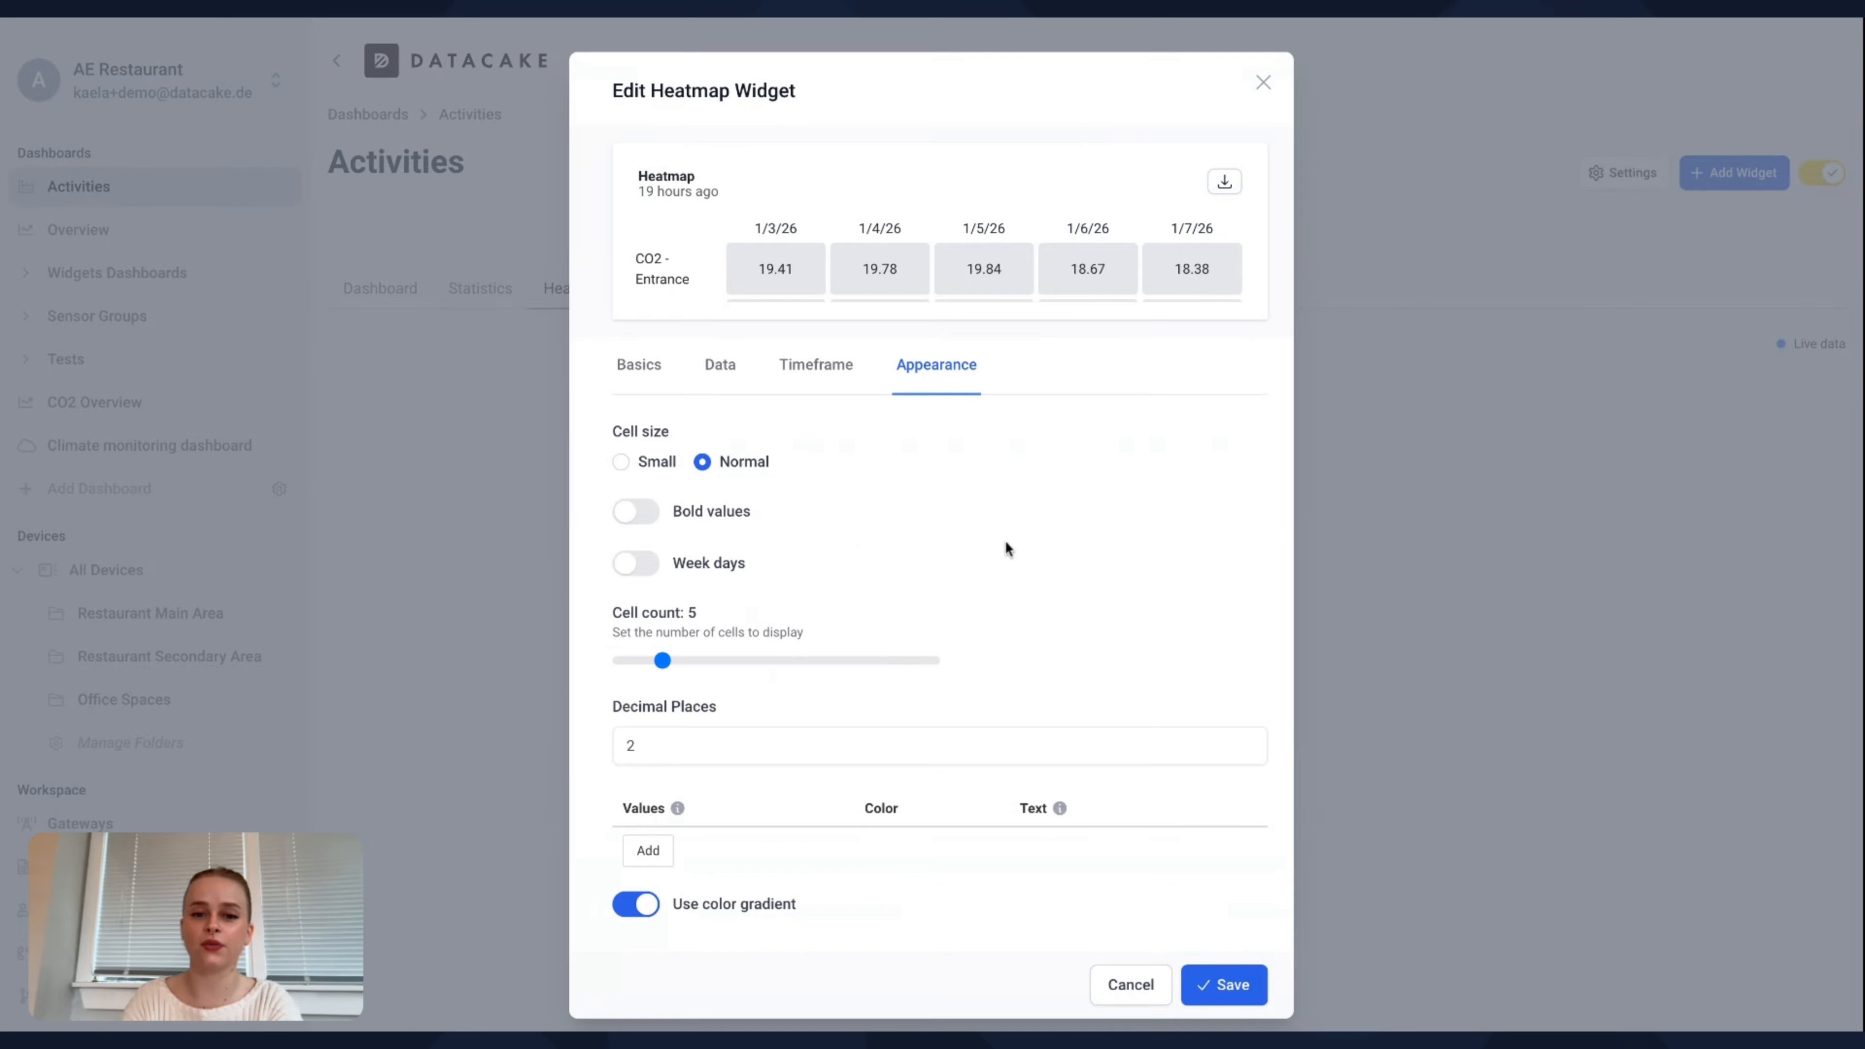
{"action": "left_click", "coordinate": [631, 523]}
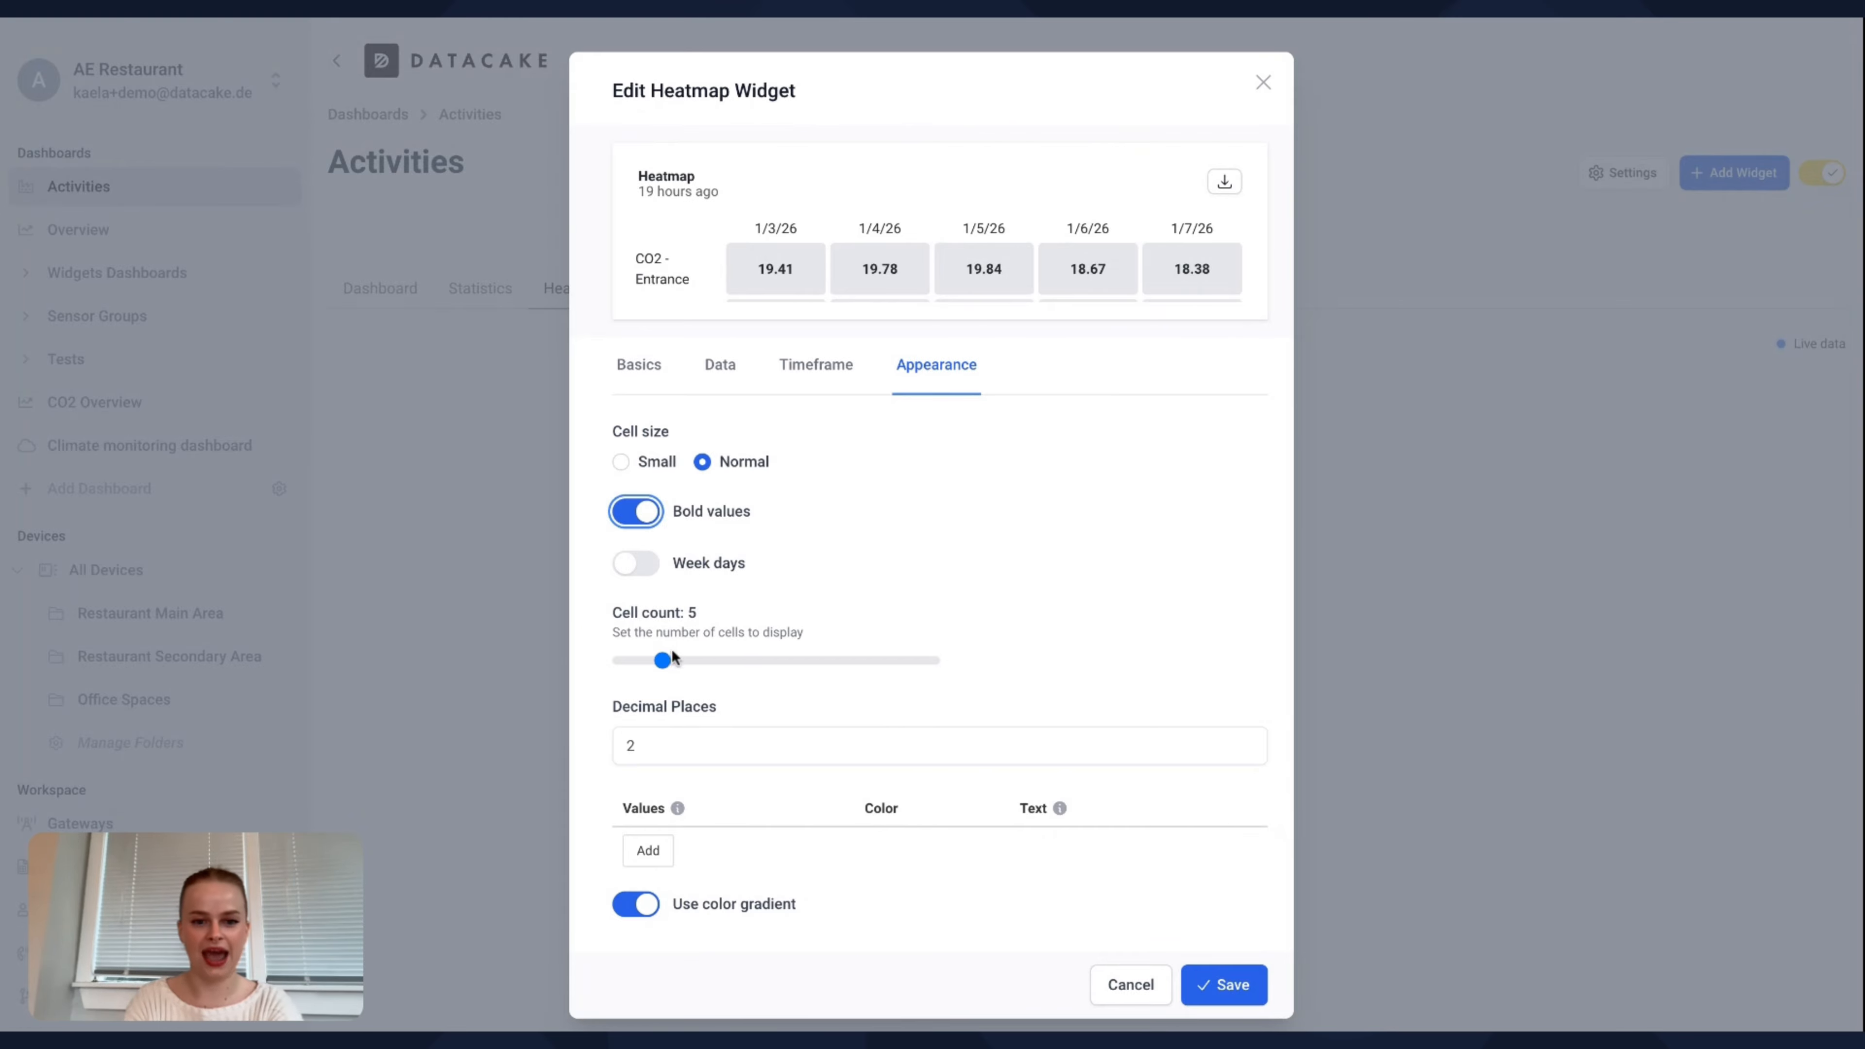
{"action": "left_click_drag", "start_coordinate": [671, 651], "coordinate": [756, 665]}
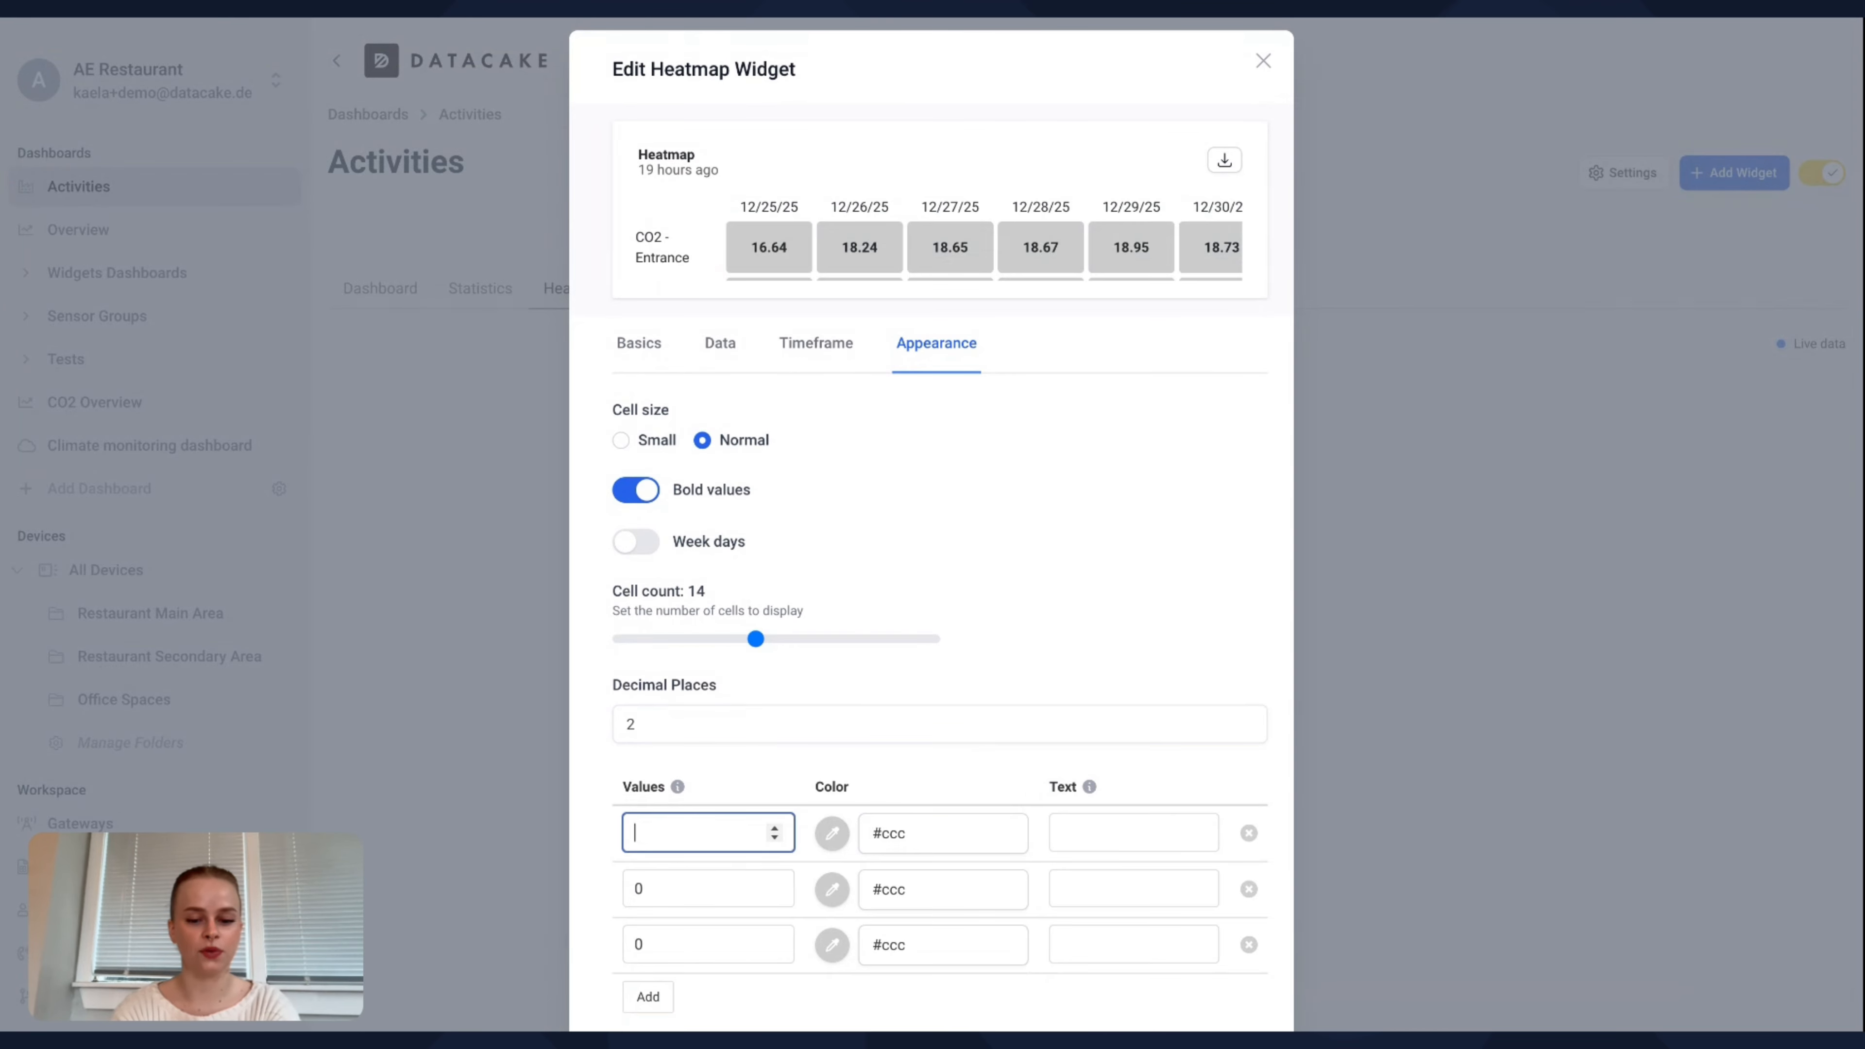
- Set the first color range value to 16 with the blue color #4299e1
{"action": "type", "text": "16"}
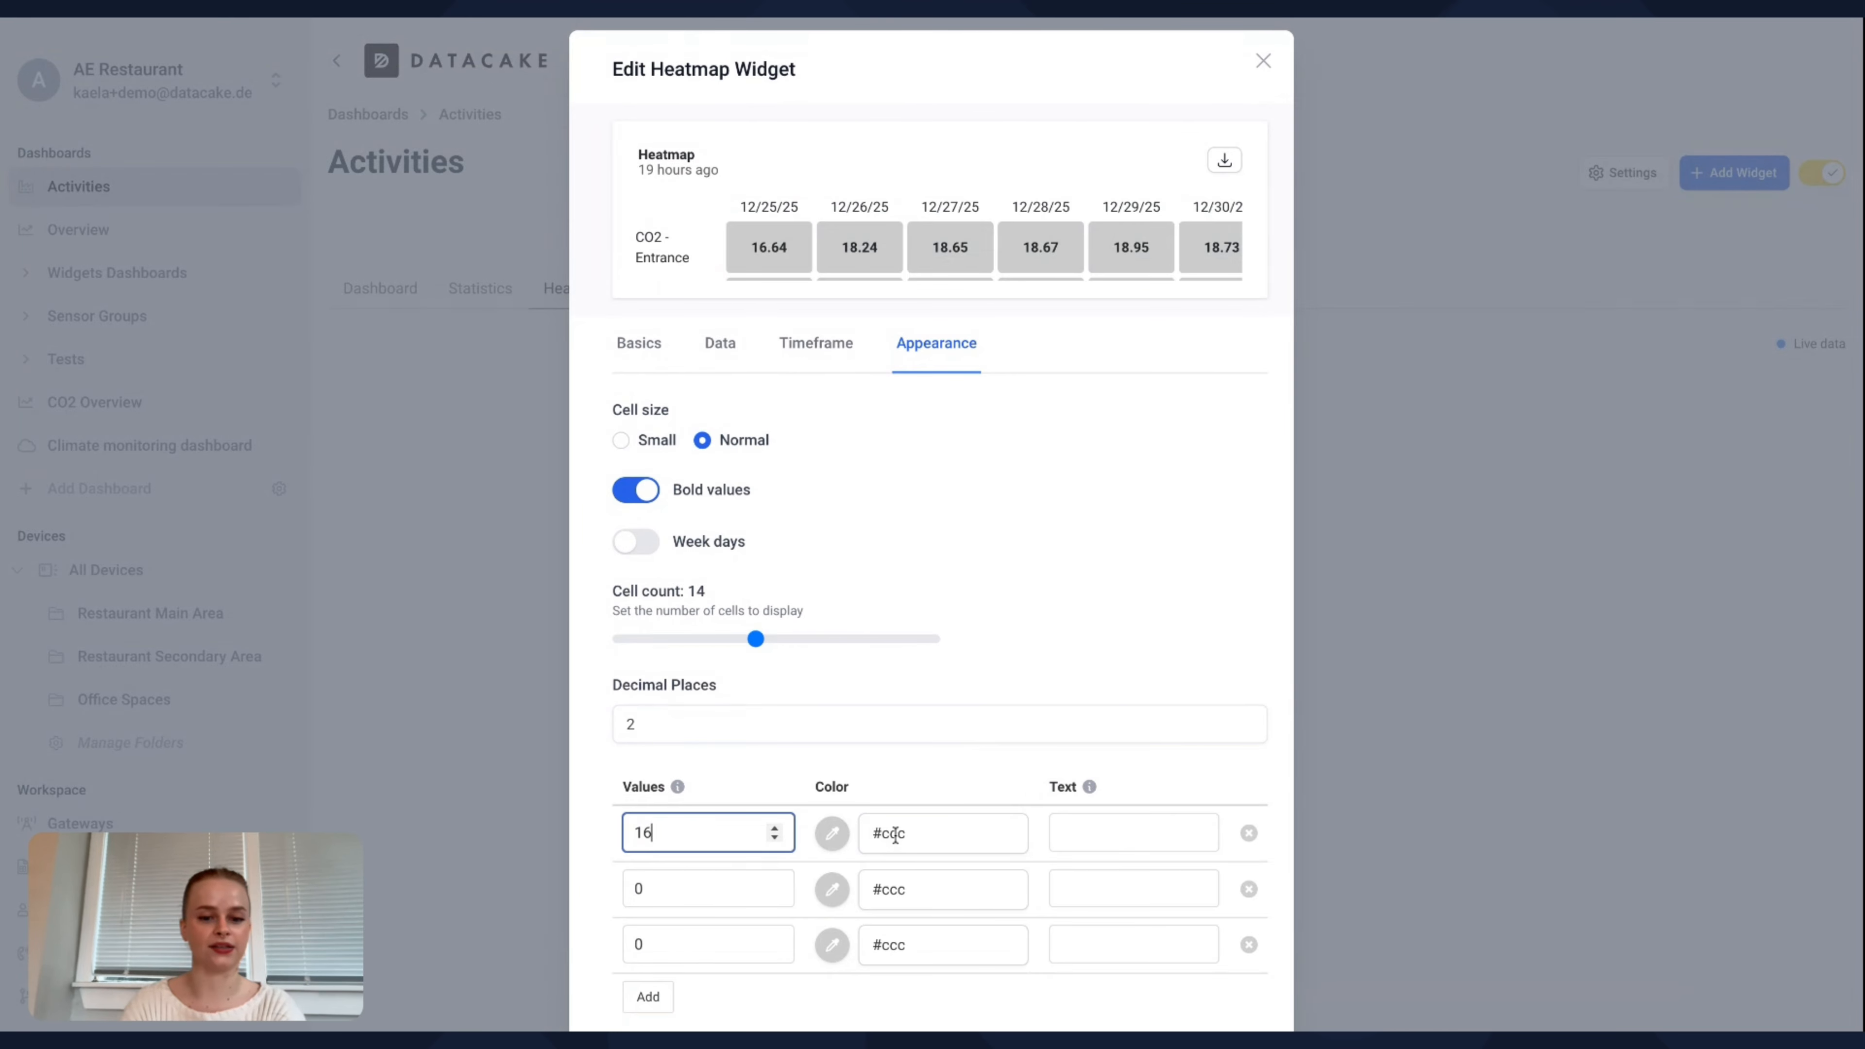
{"action": "left_click", "coordinate": [831, 838]}
{"action": "left_click", "coordinate": [848, 967]}
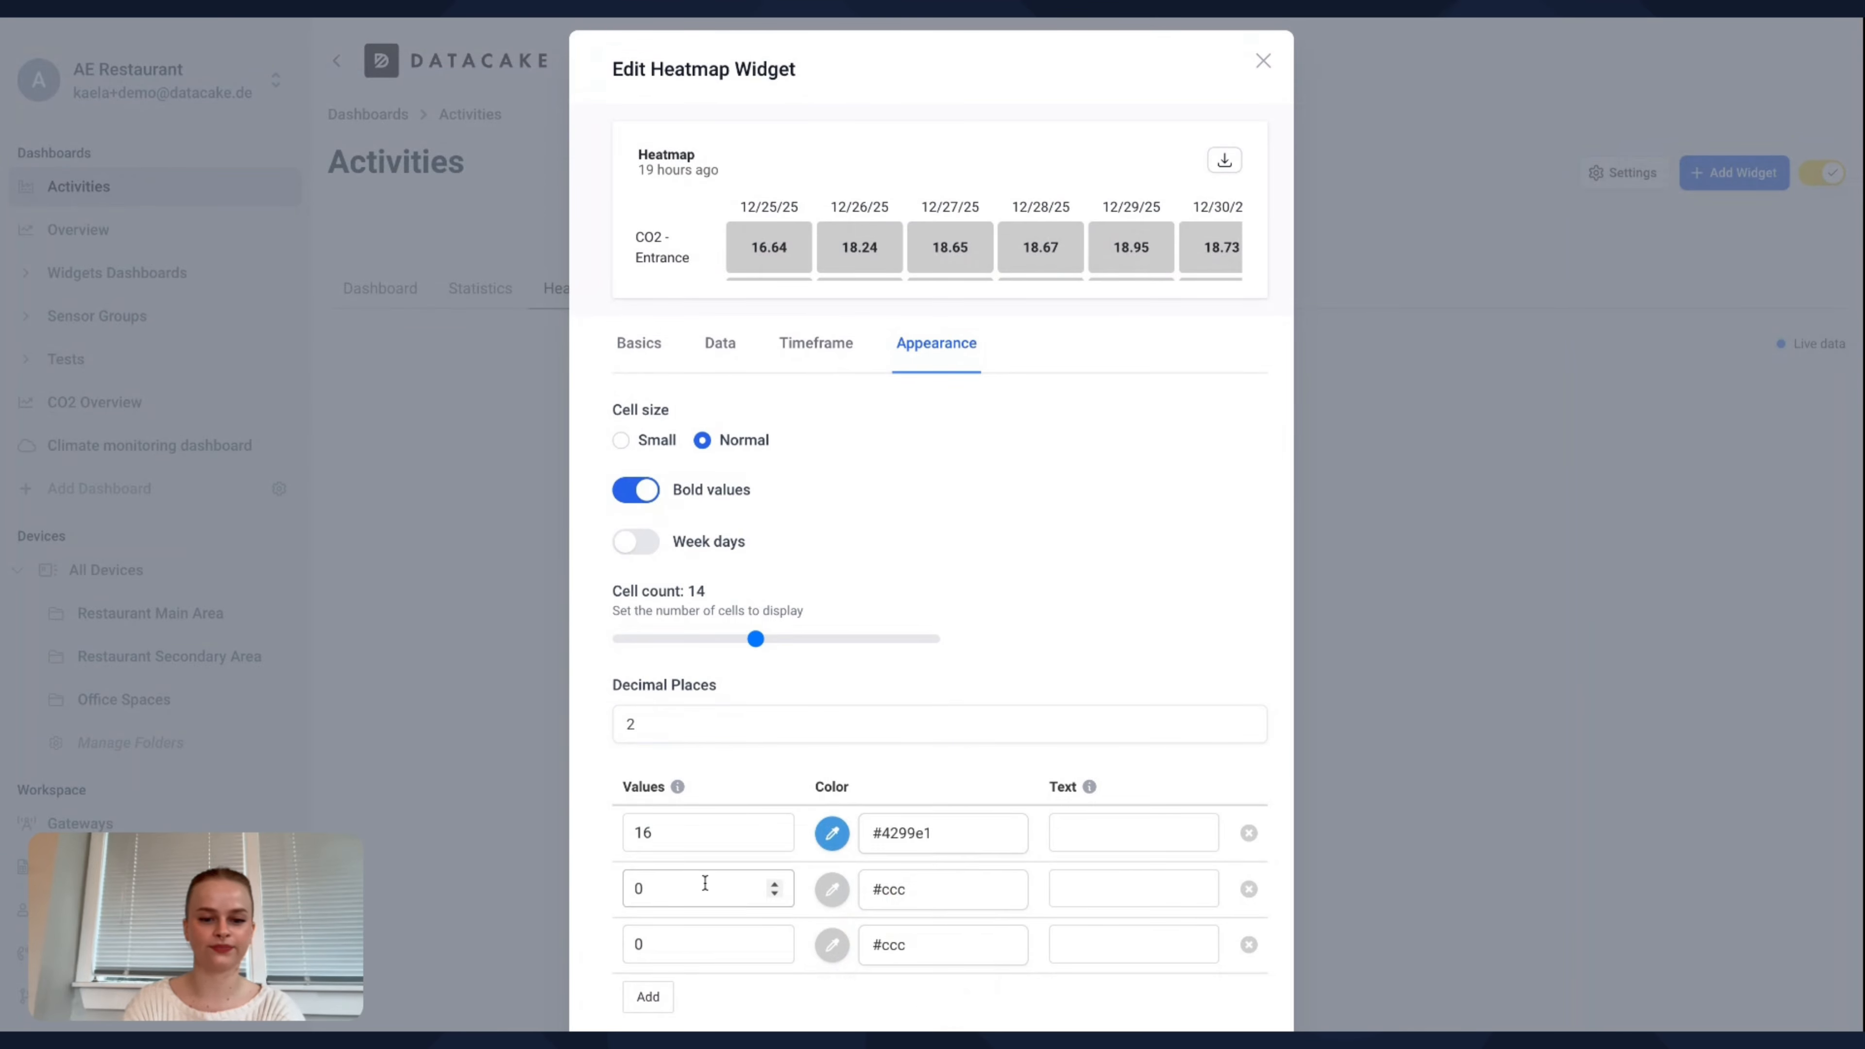
- Set the second color range value to 18 with the green color #48bb78
{"action": "left_click", "coordinate": [705, 883]}
{"action": "key", "text": "BackSpace"}
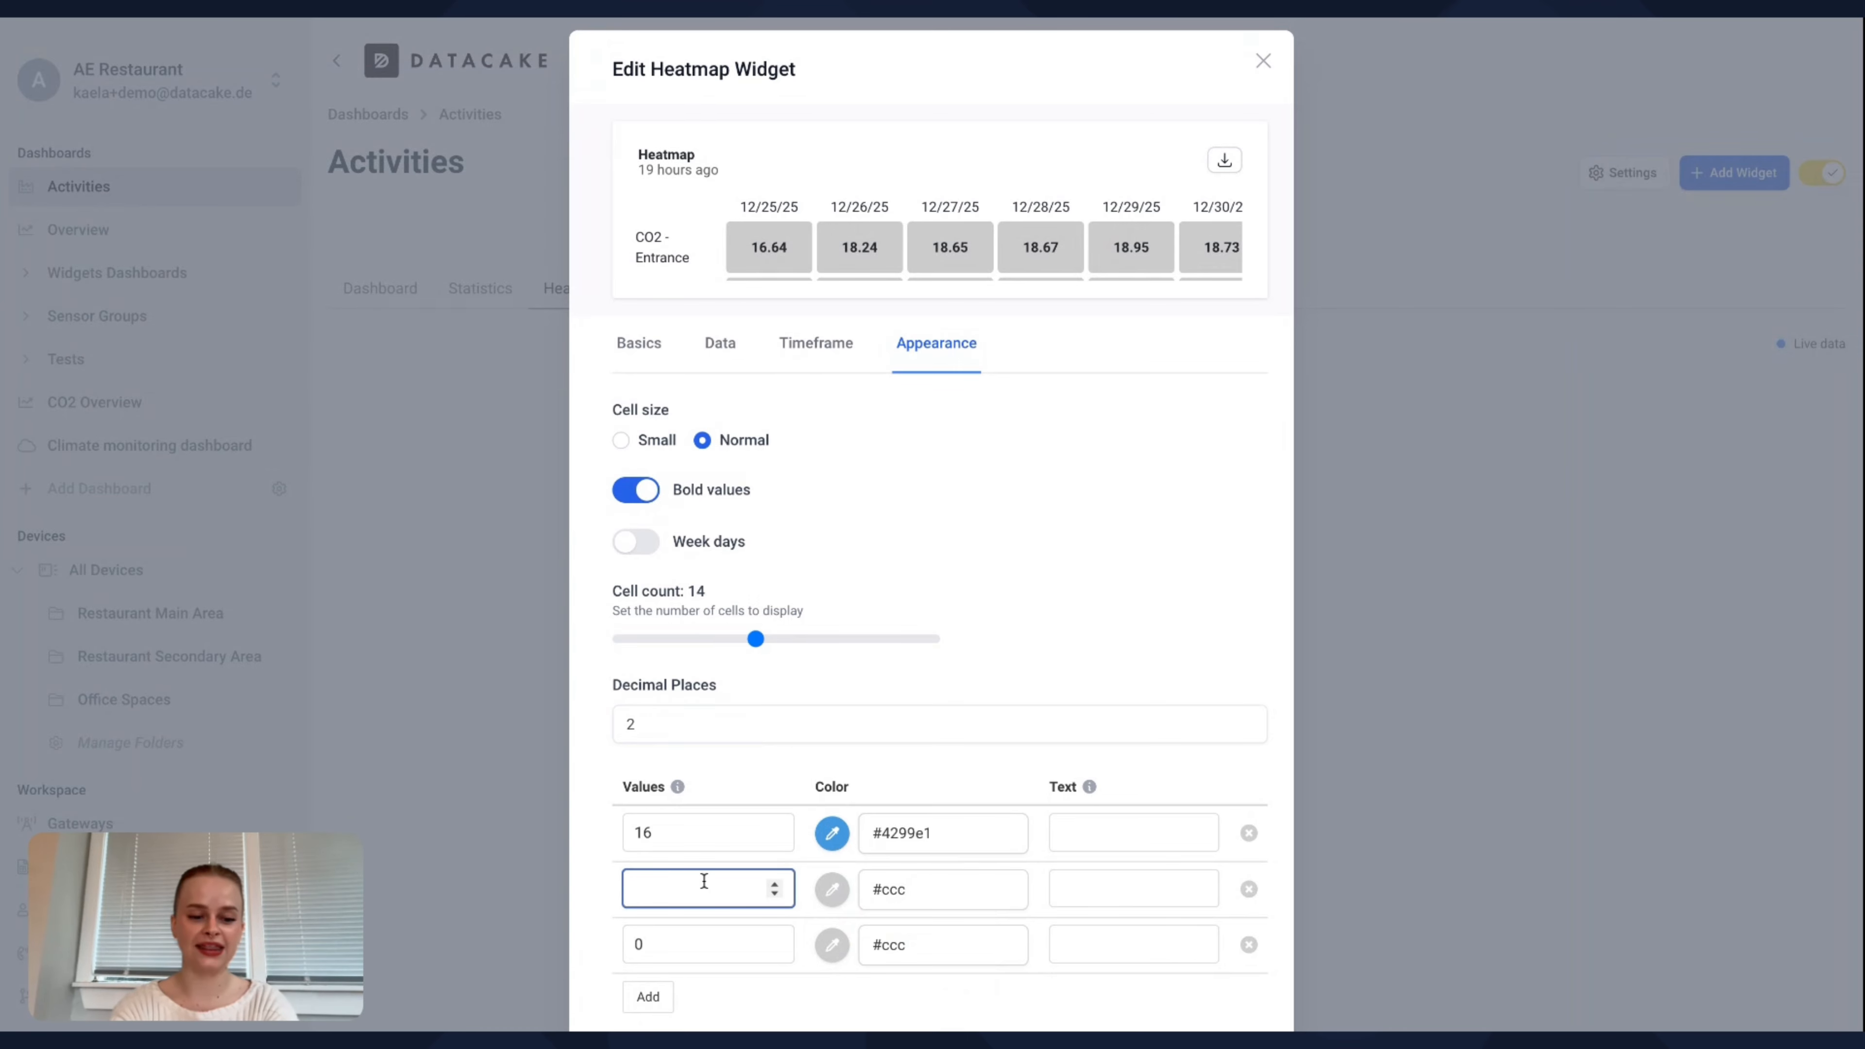
{"action": "type", "text": "18"}
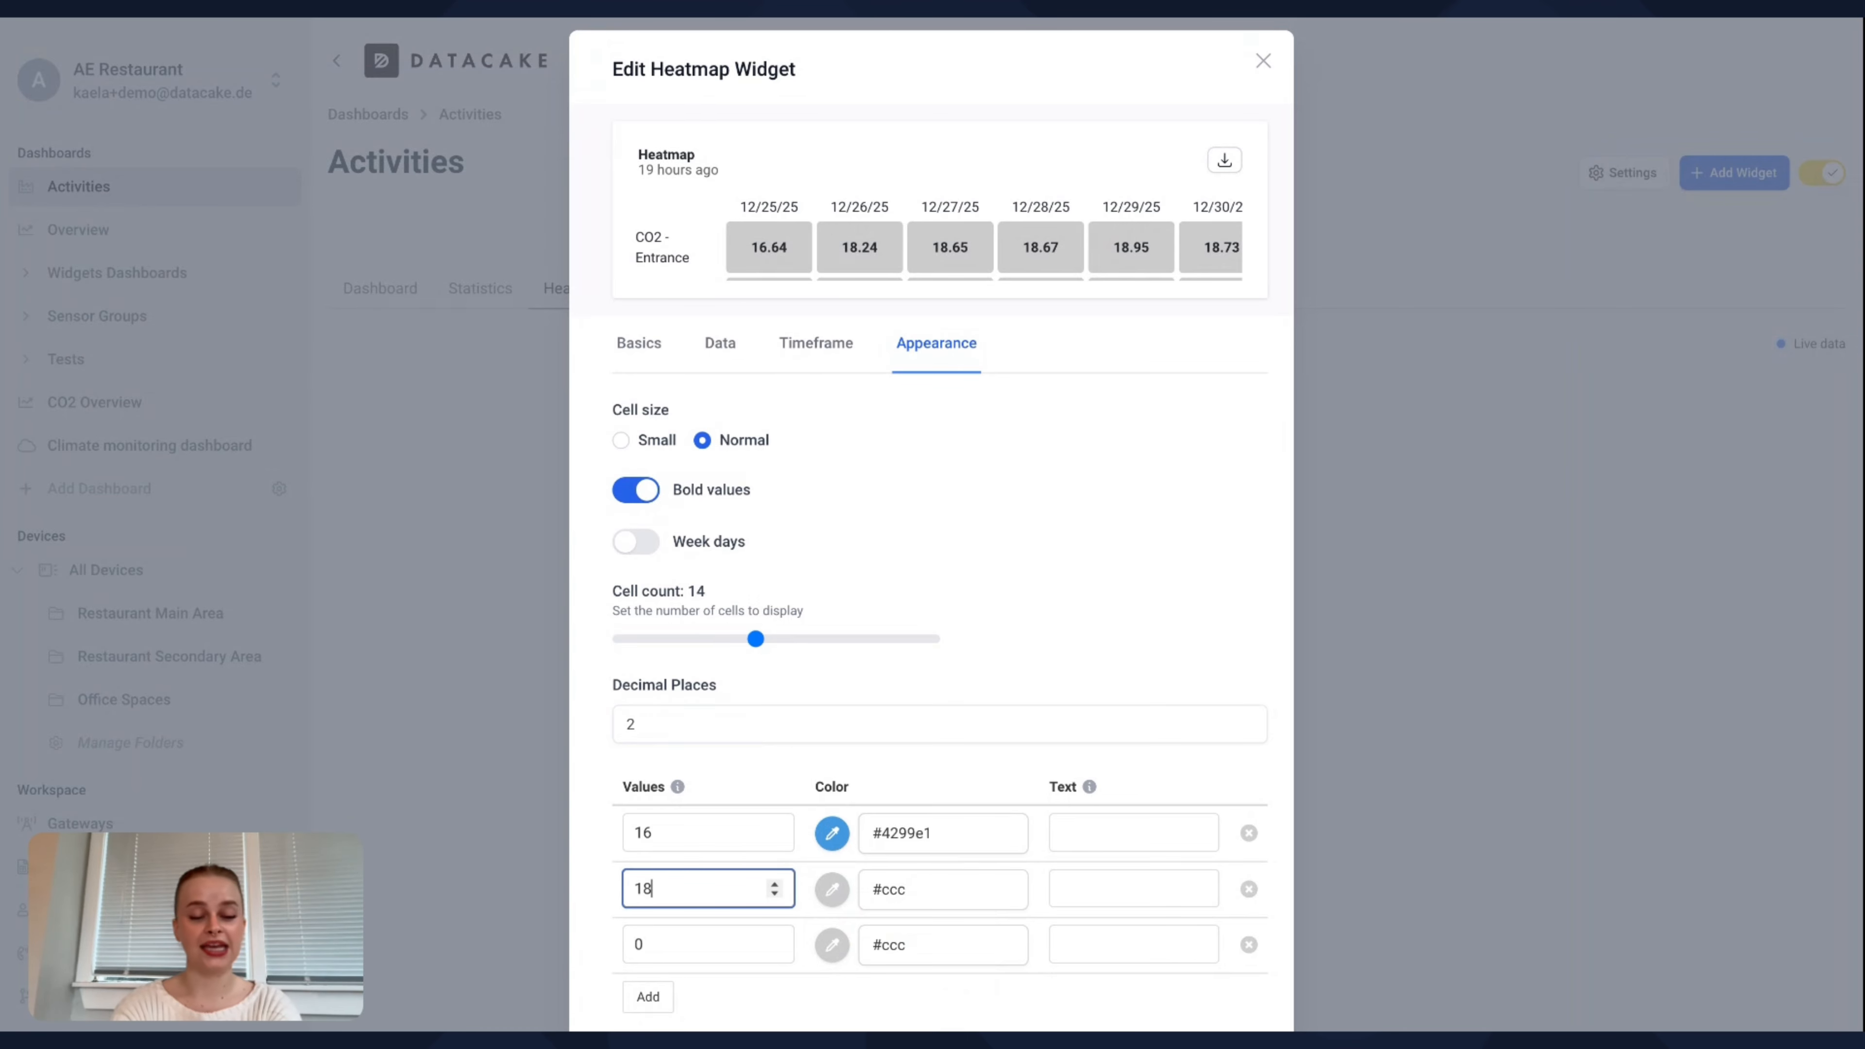
{"action": "left_click", "coordinate": [832, 891]}
{"action": "left_click", "coordinate": [911, 993]}
- Set the third color range value to 20 with the red color #f56565 and save the heatmap widget
{"action": "left_click", "coordinate": [653, 953]}
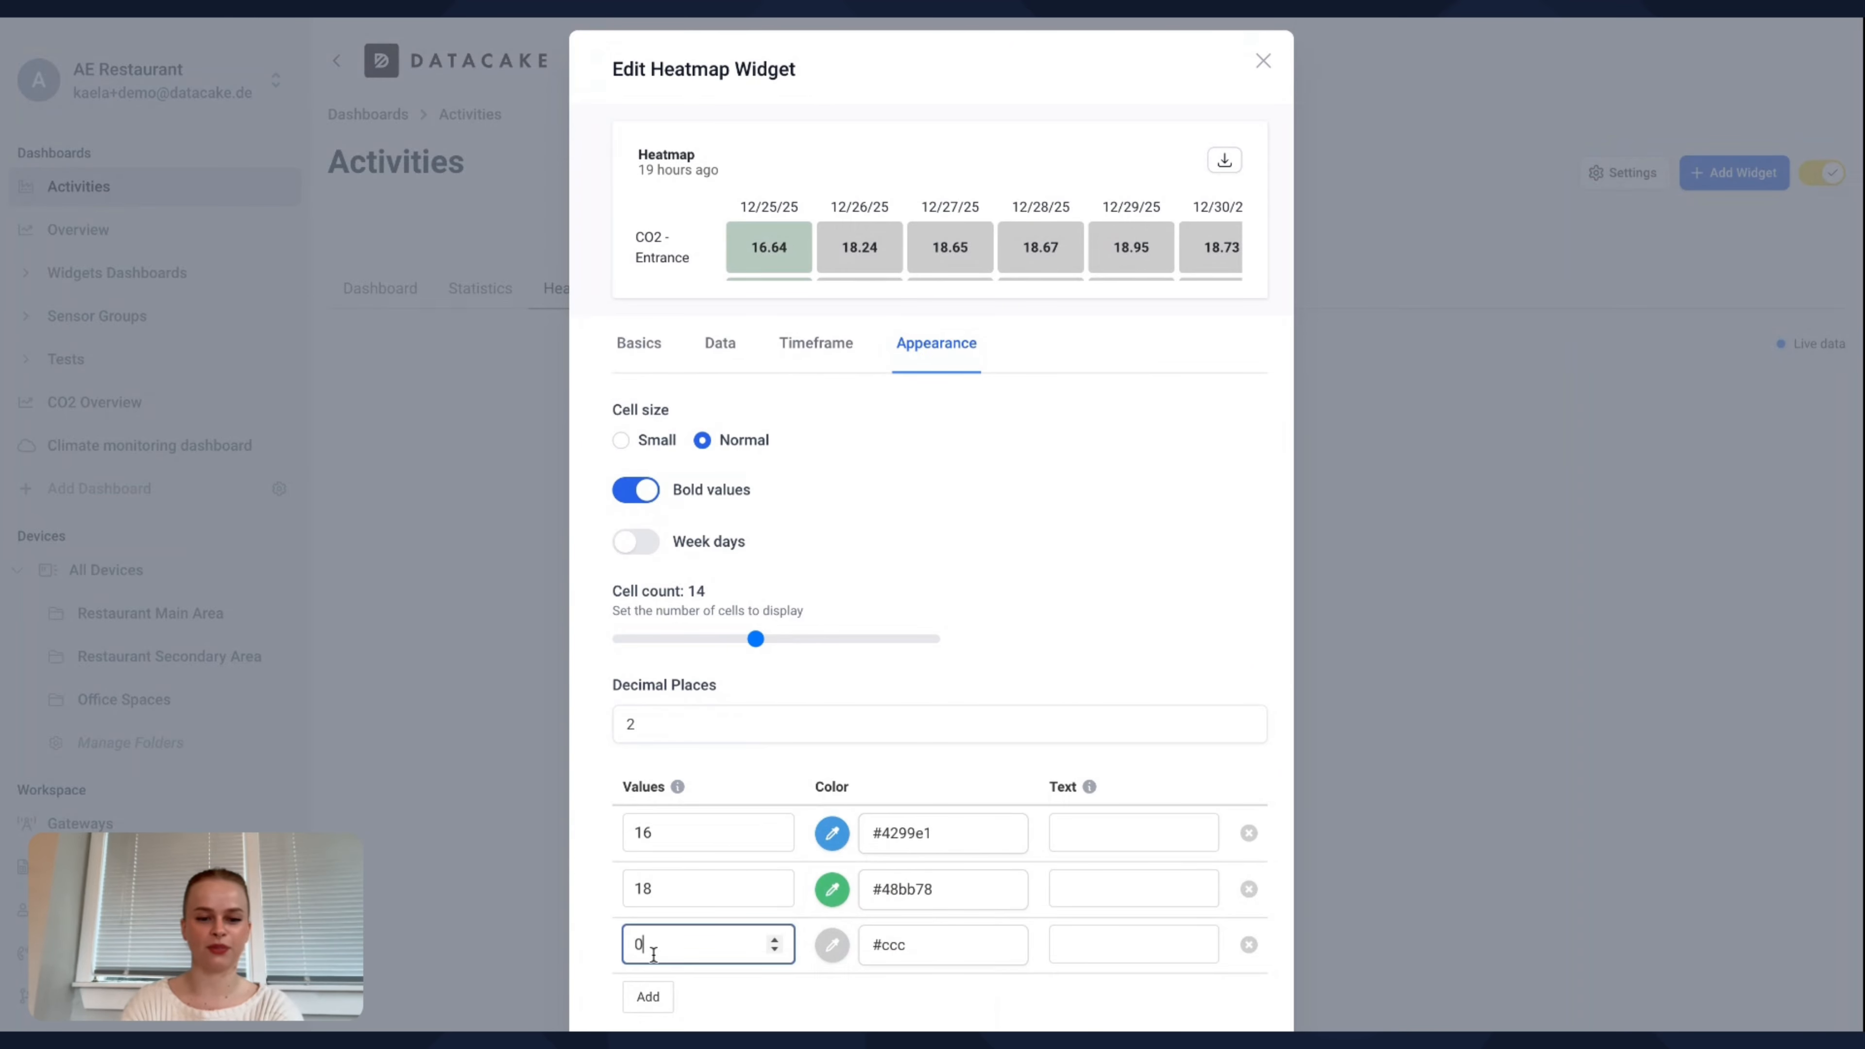
{"action": "key", "text": "BackSpace"}
{"action": "type", "text": "20"}
{"action": "left_click", "coordinate": [832, 948]}
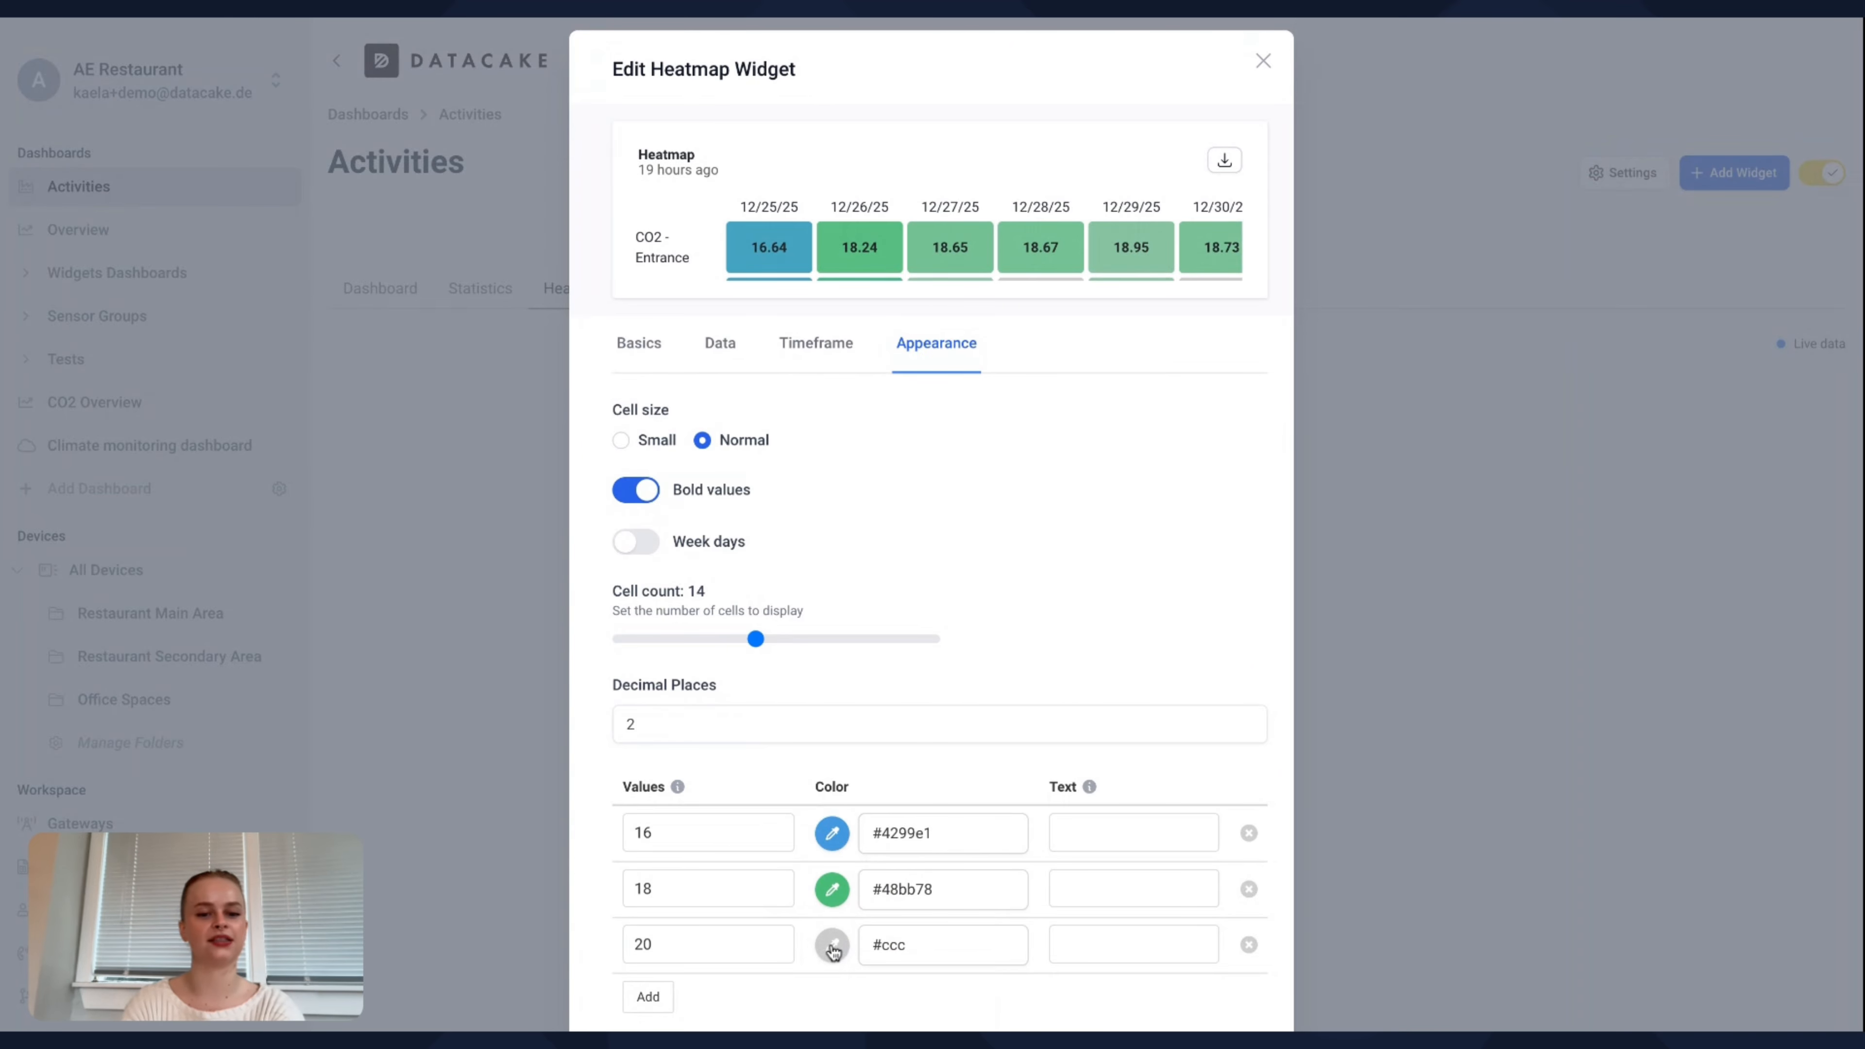
{"action": "left_click", "coordinate": [900, 998]}
{"action": "scroll", "coordinate": [1039, 720], "scroll_direction": "down", "scroll_amount": 2}
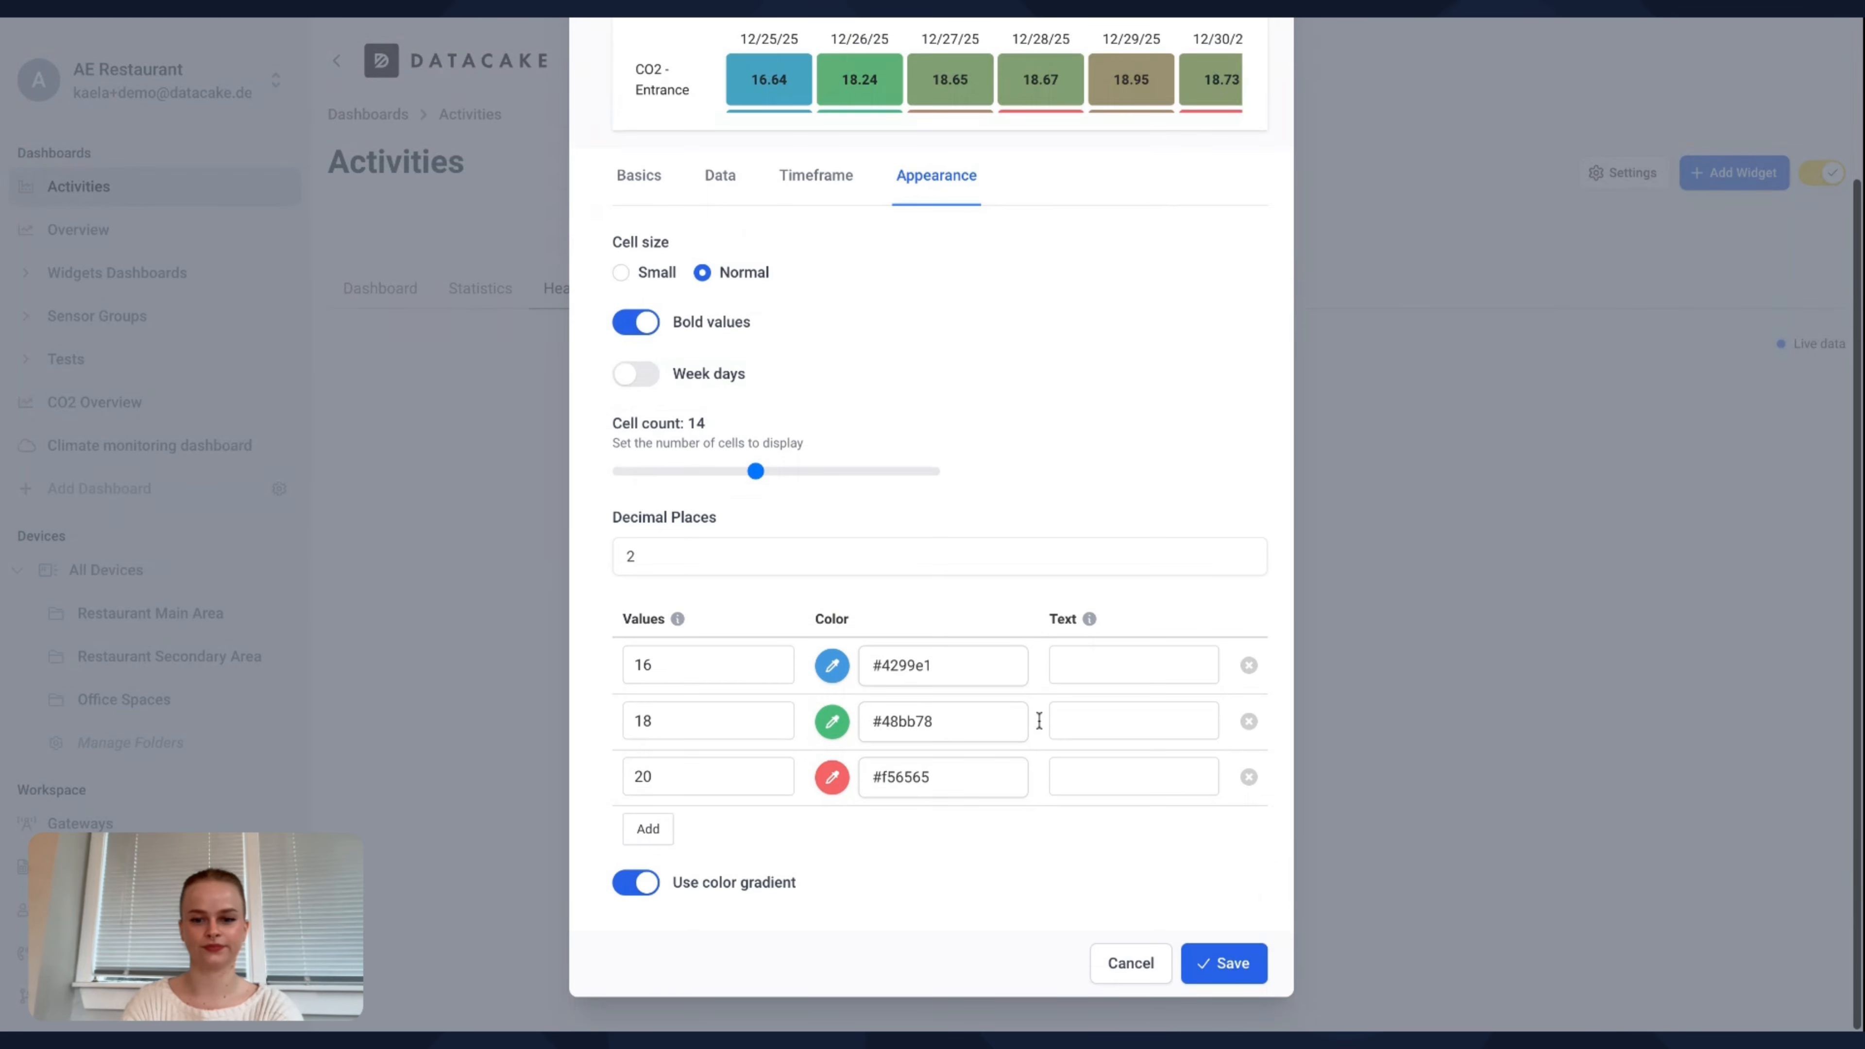
{"action": "left_click", "coordinate": [1227, 964]}
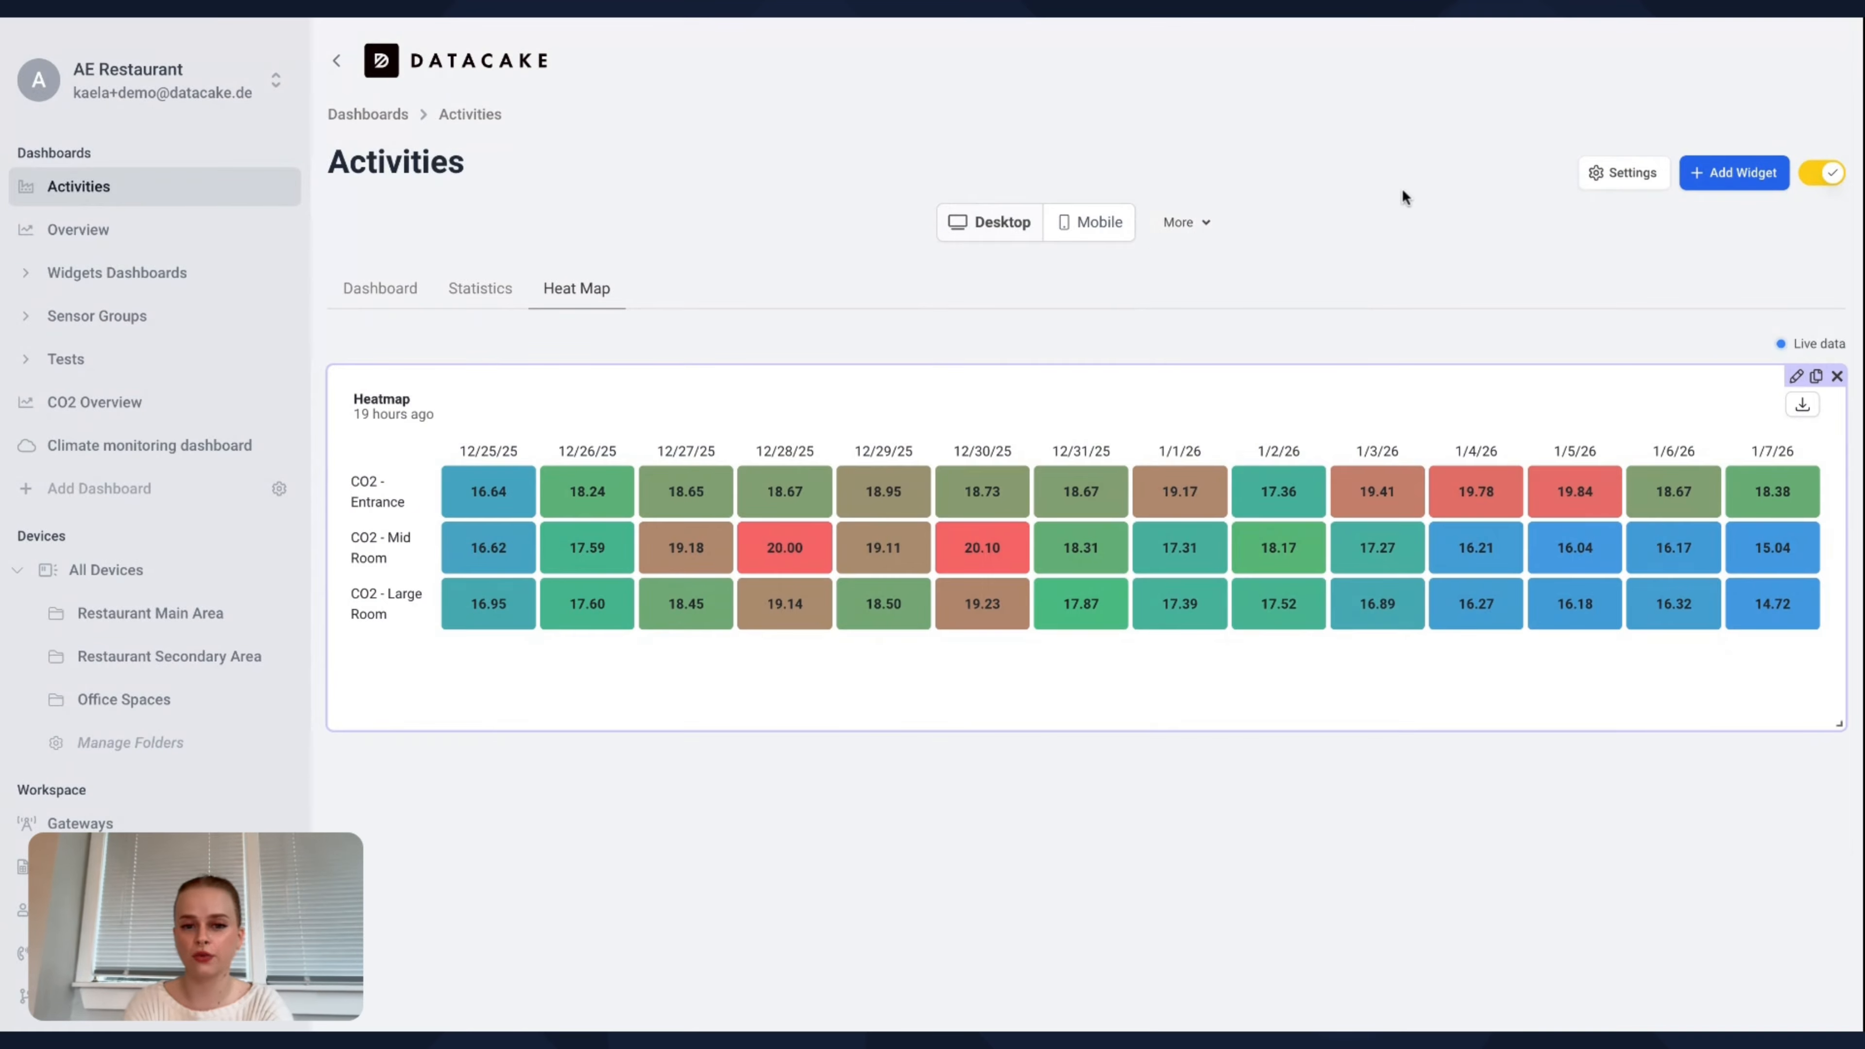